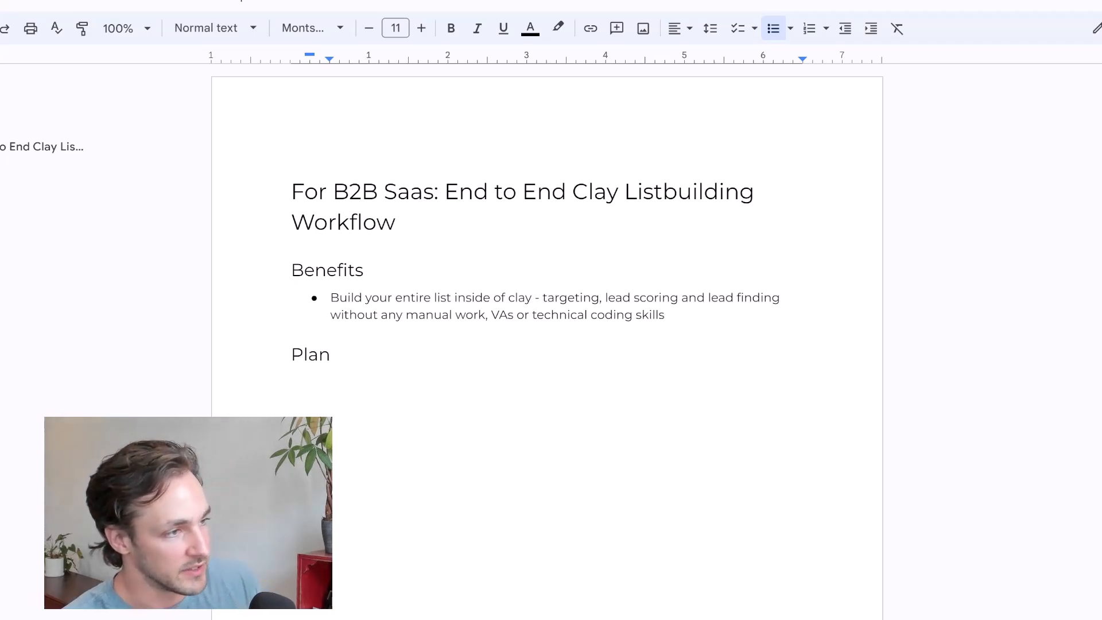
Start a numbered list under Plan with the item "Select a company via Crunchbase - funded ideally in the last 6 months"
{"action": "triple_click", "coordinate": [543, 283]}
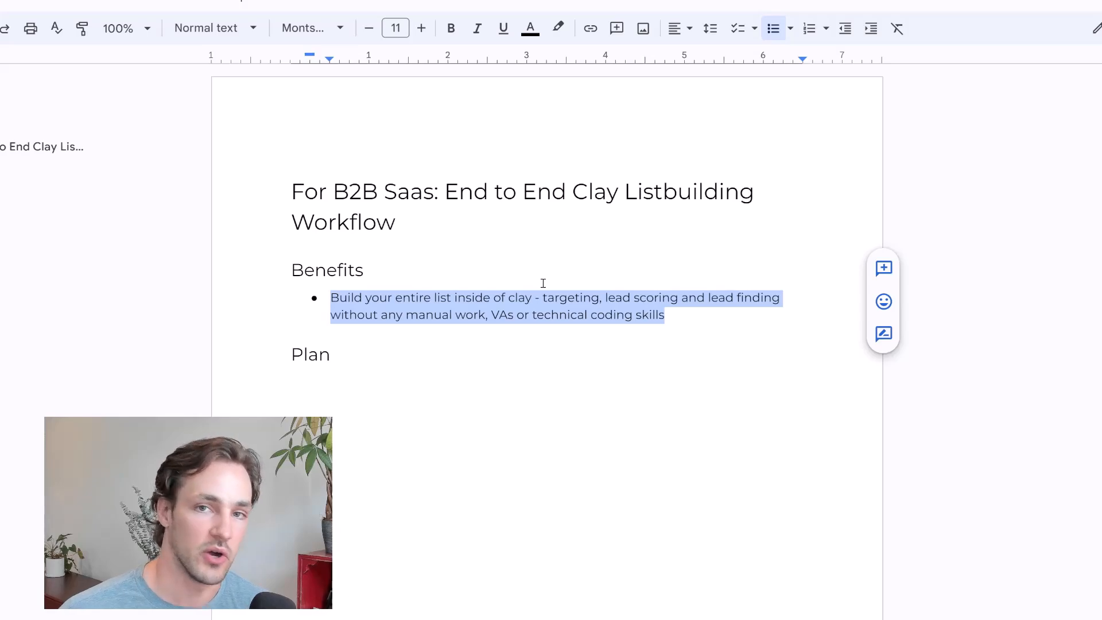
{"action": "left_click", "coordinate": [543, 283]}
{"action": "left_click", "coordinate": [406, 389]}
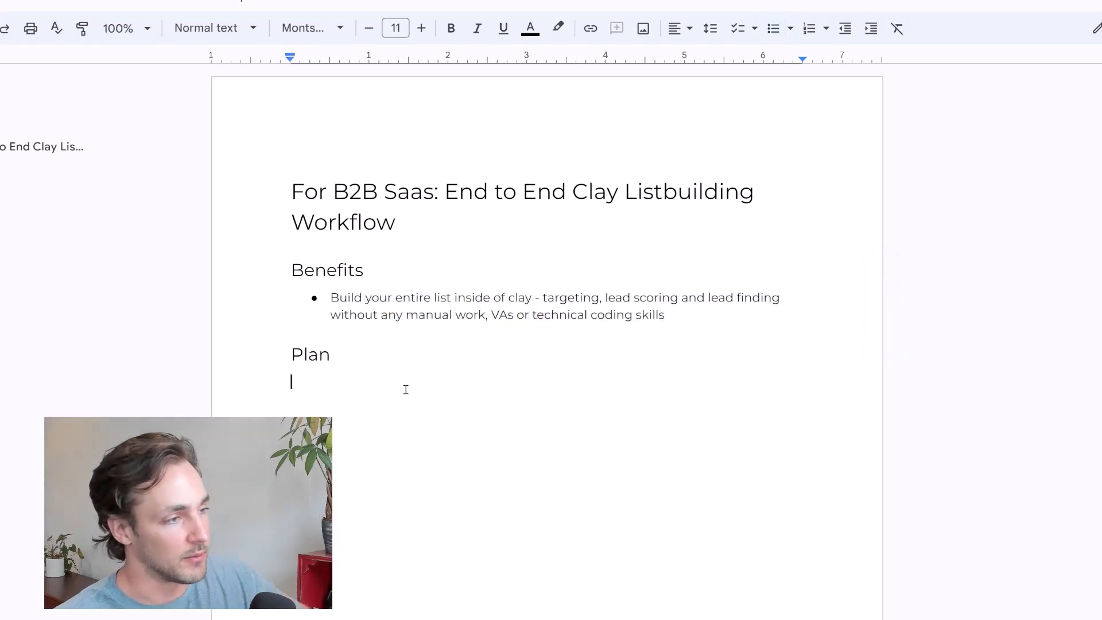
{"action": "type", "text": "1. "}
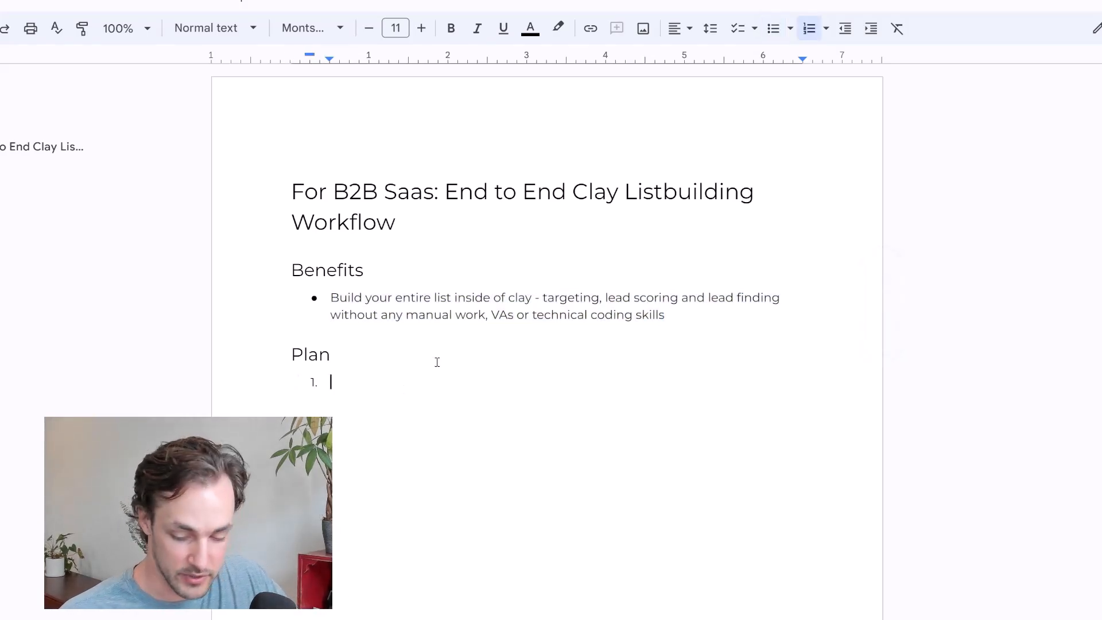
{"action": "type", "text": "Select a company"}
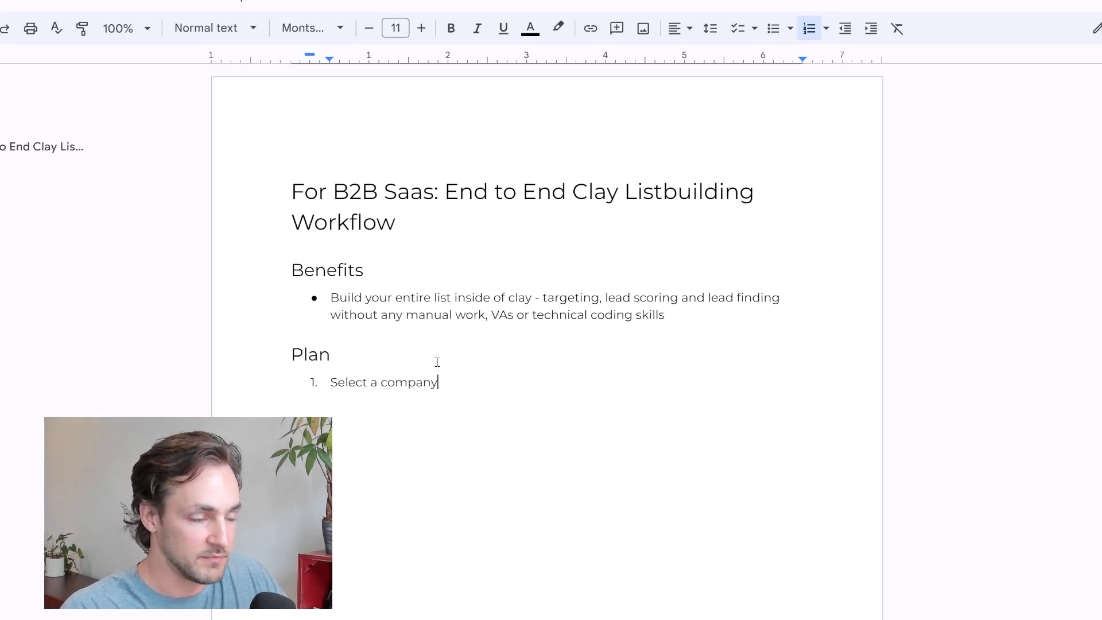
{"action": "type", "text": " via Crucnhbase"}
{"action": "left_click", "coordinate": [488, 383]}
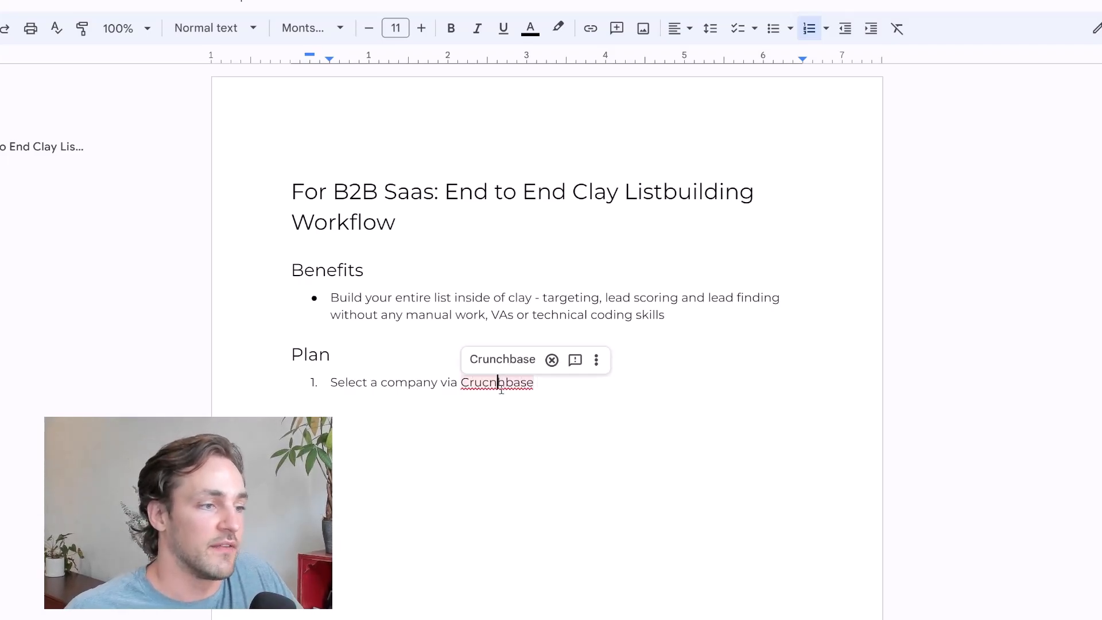
{"action": "left_click", "coordinate": [500, 359]}
{"action": "type", "text": "- funde"}
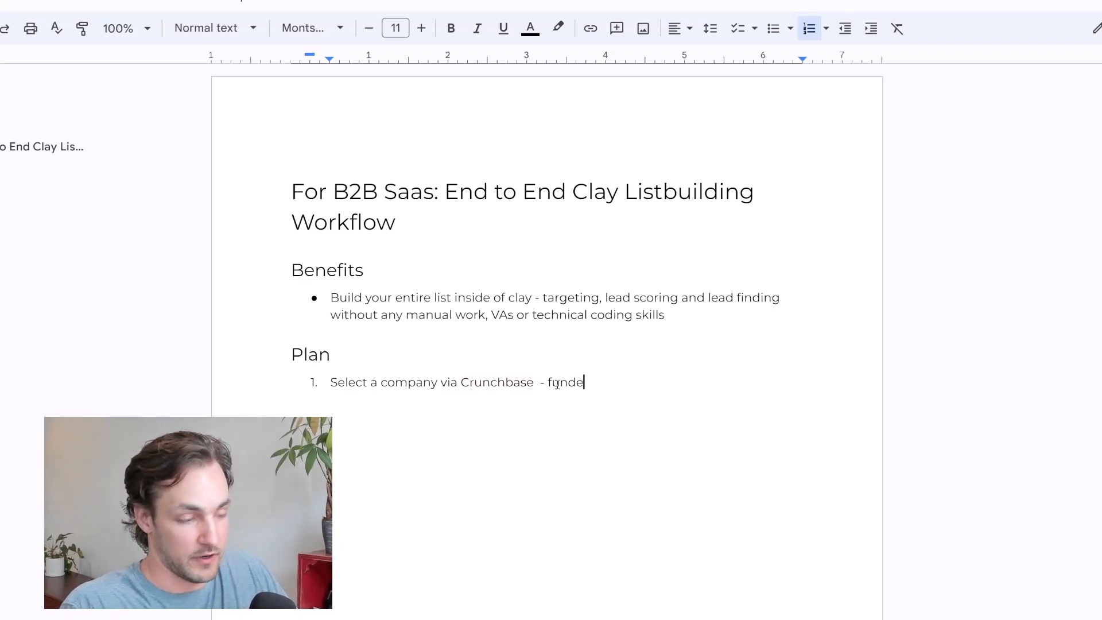
{"action": "type", "text": "d ideally in the l"}
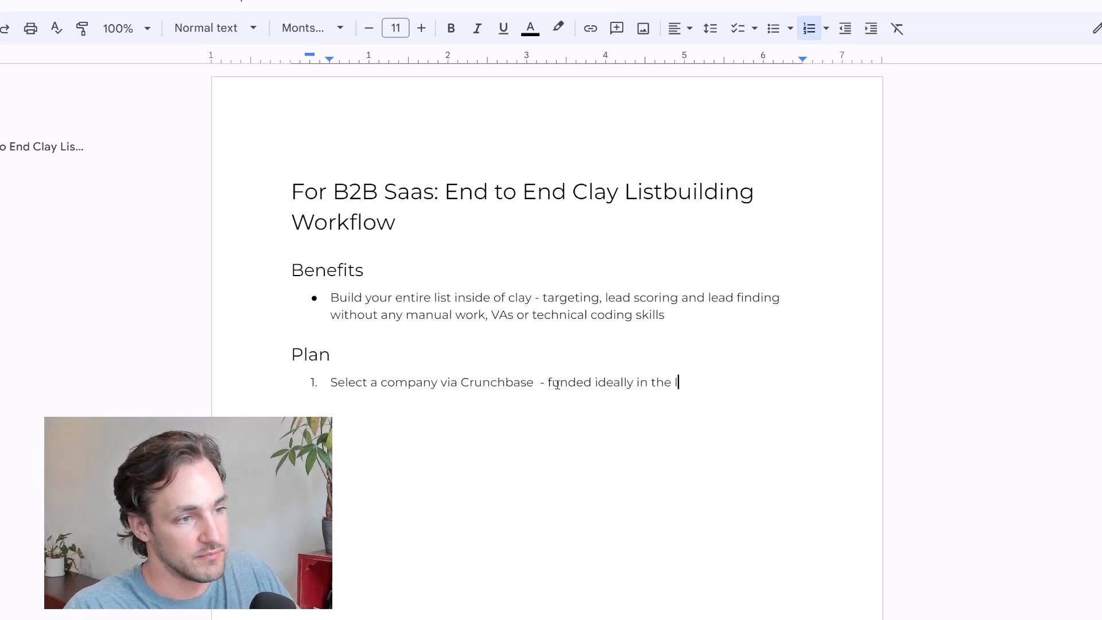
{"action": "type", "text": "ast 6 months"}
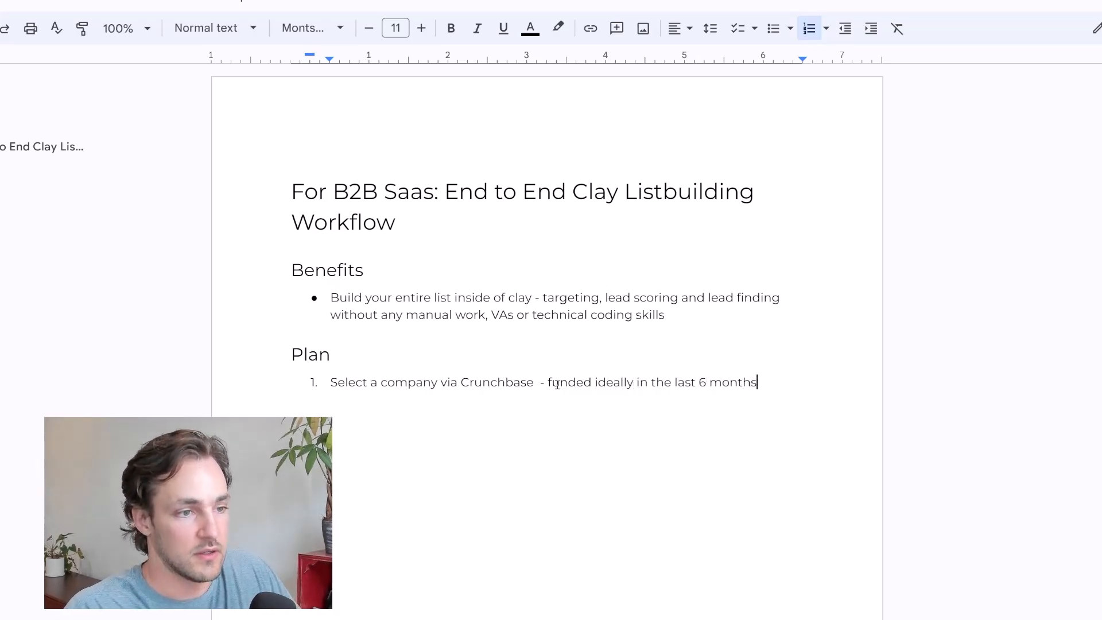
Add the second plan item "Use their Case studies as a lookalike audience to build a good fit list of accounts"
{"action": "key", "text": "Return"}
{"action": "type", "text": "Use the"}
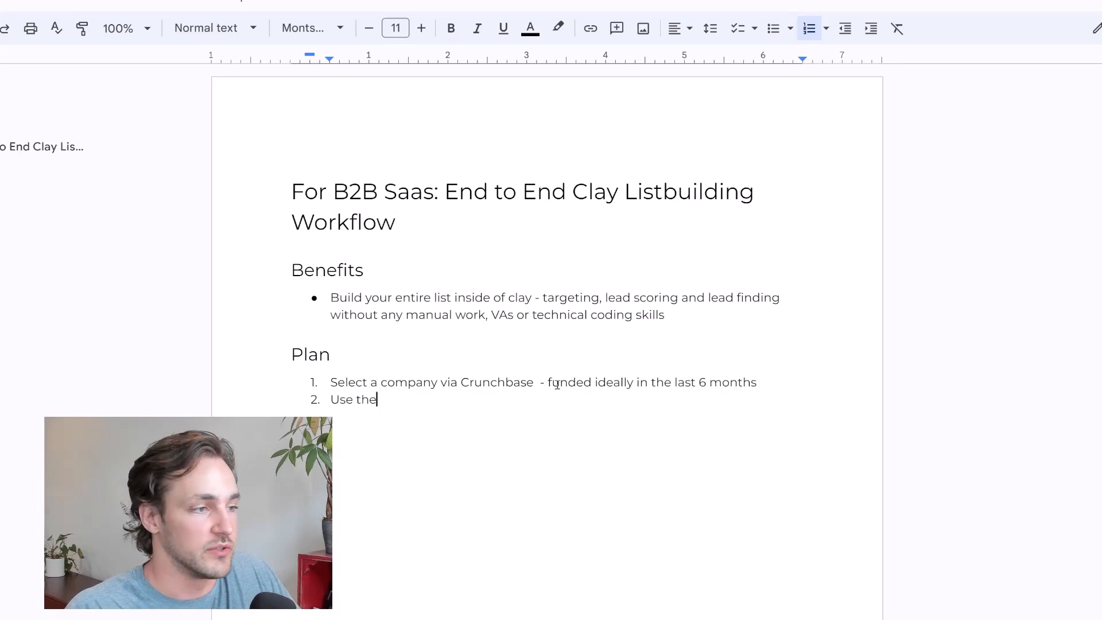
{"action": "type", "text": "ir Case st"}
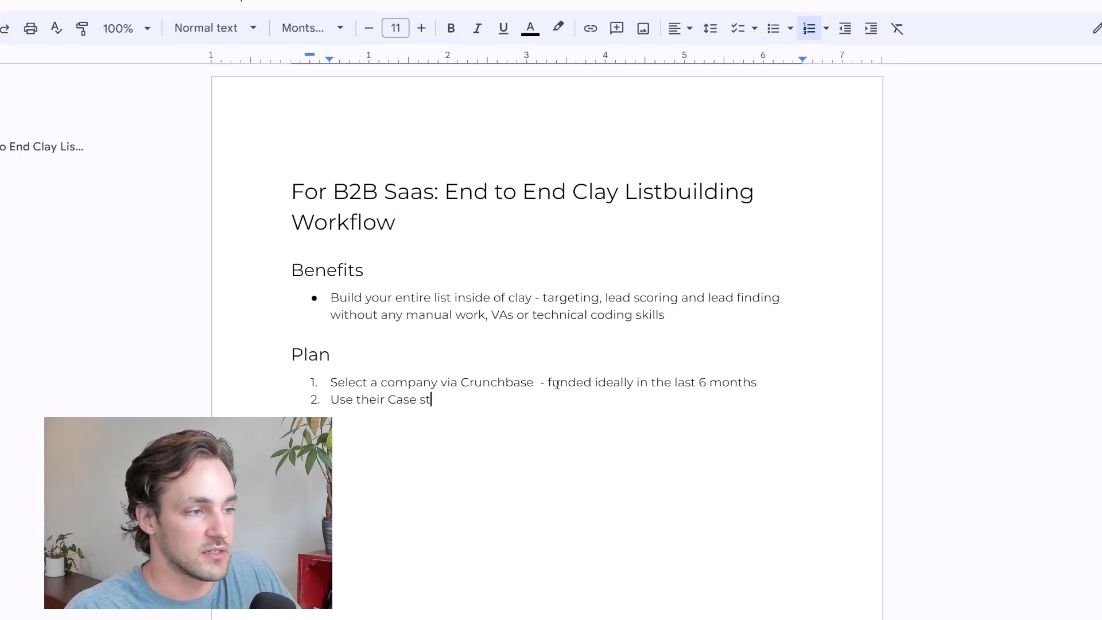
{"action": "type", "text": "udies as a lookal"}
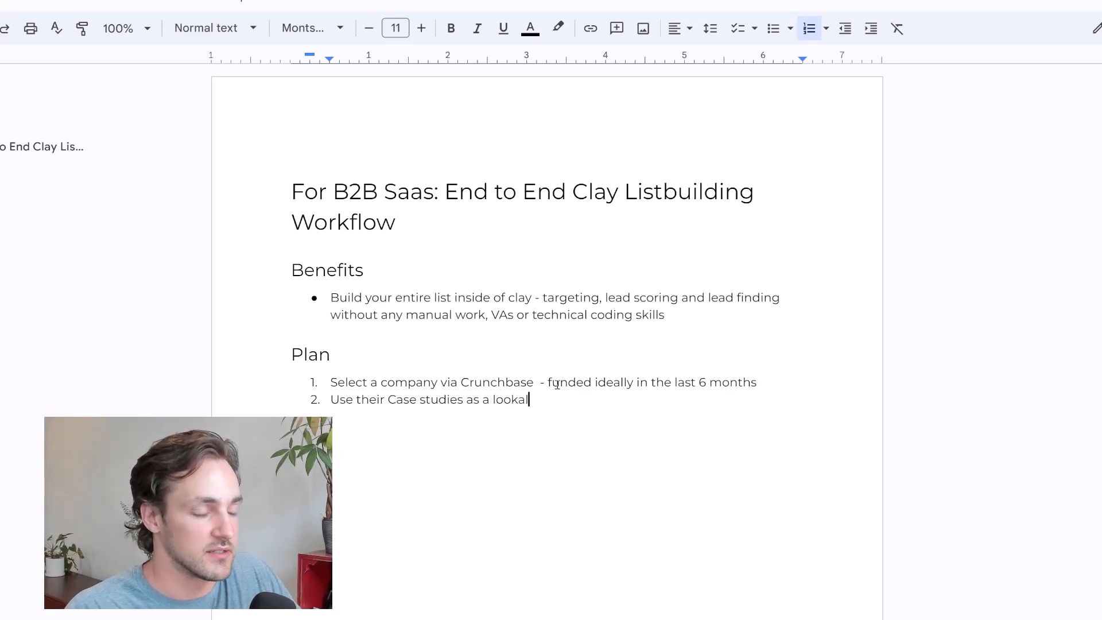
{"action": "type", "text": "ike audience to build"}
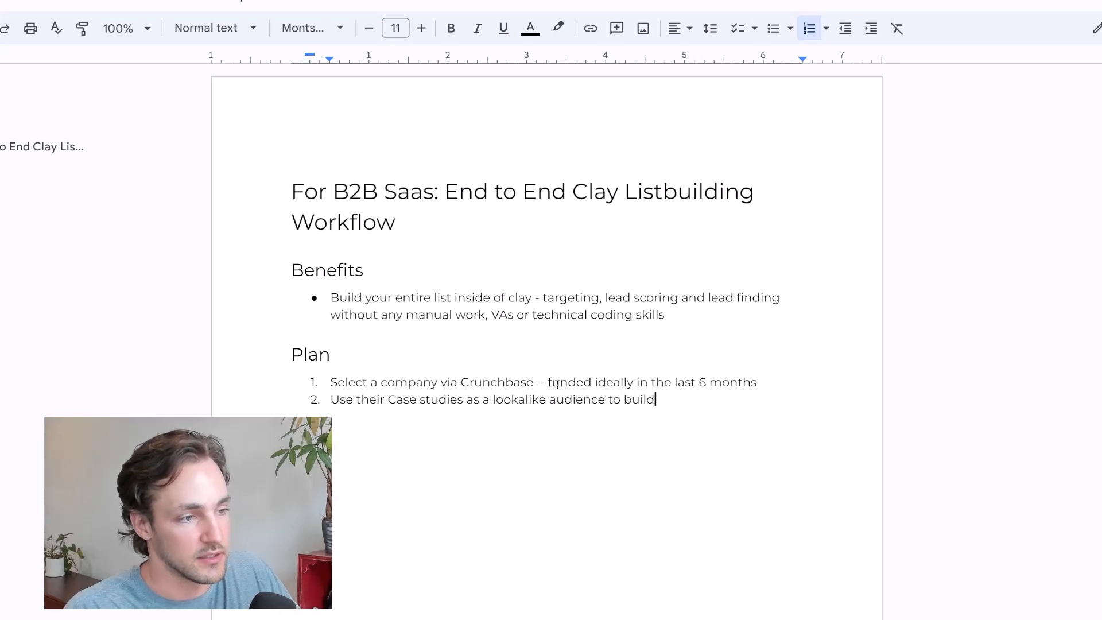
{"action": "type", "text": " a "}
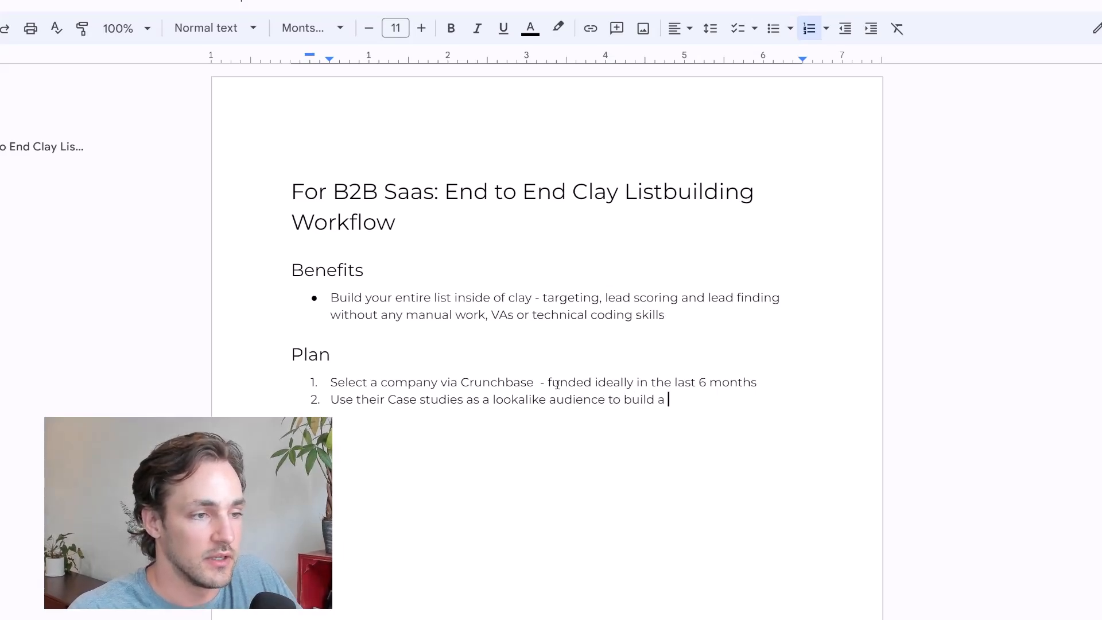
{"action": "type", "text": "good fit lis"}
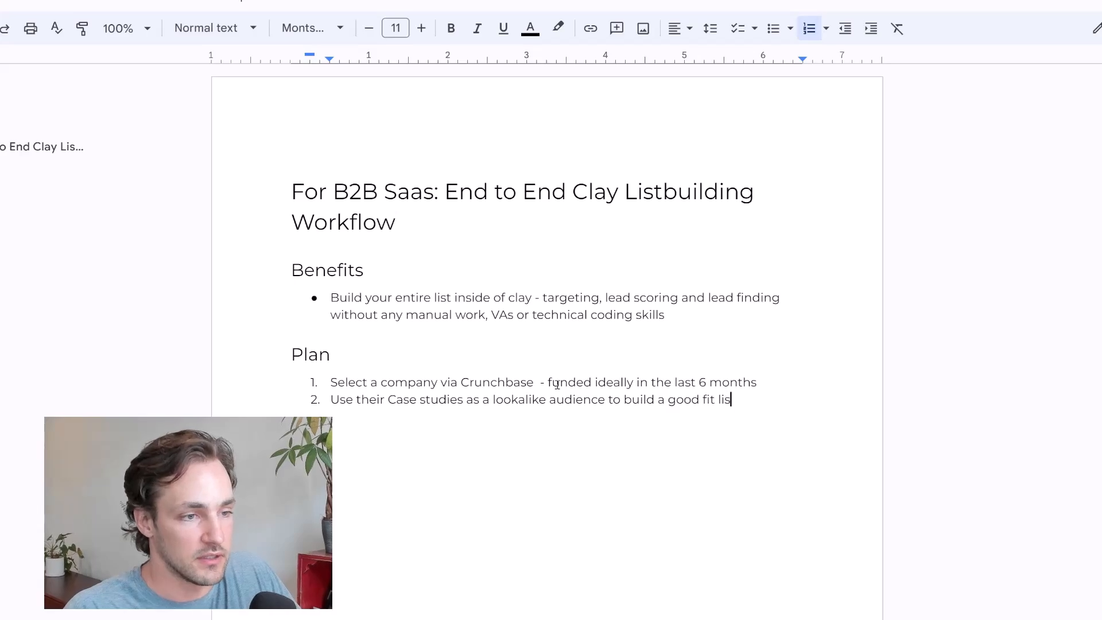
{"action": "type", "text": "t of accounts"}
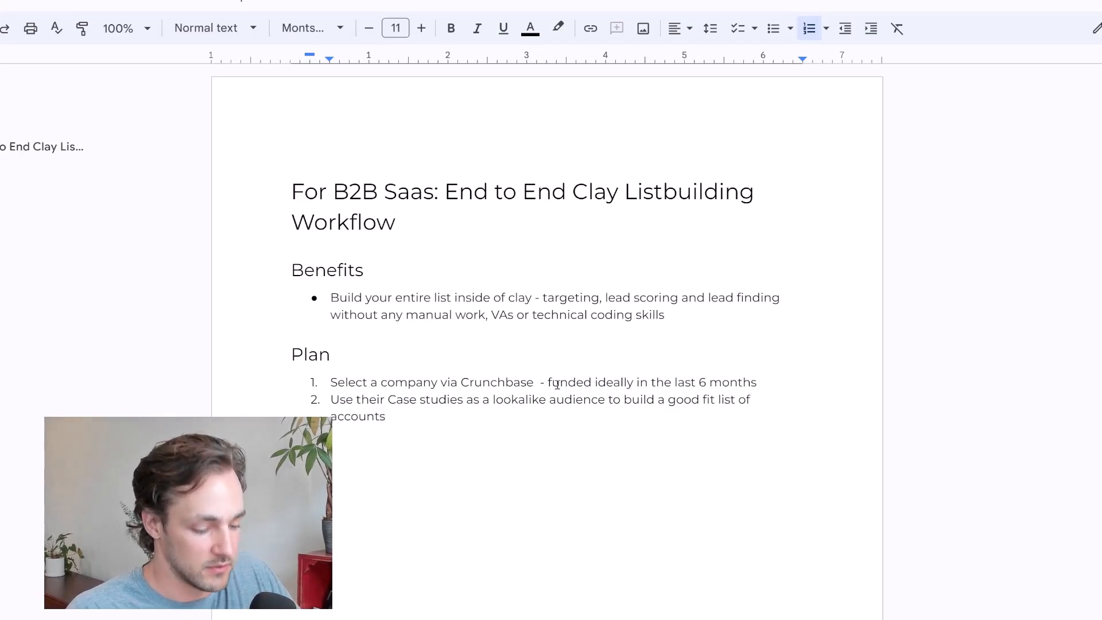
Add the third plan item "Score teh list based on the companies ideal fit criteria"
{"action": "key", "text": "Return"}
{"action": "type", "text": "Score teh lis"}
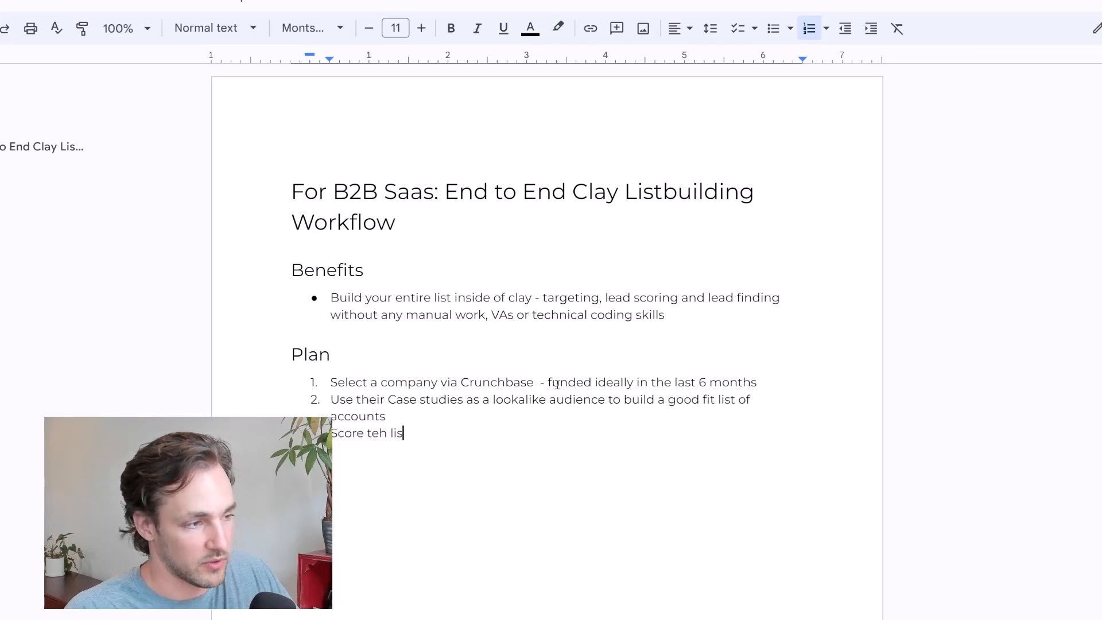
{"action": "type", "text": "s based on "}
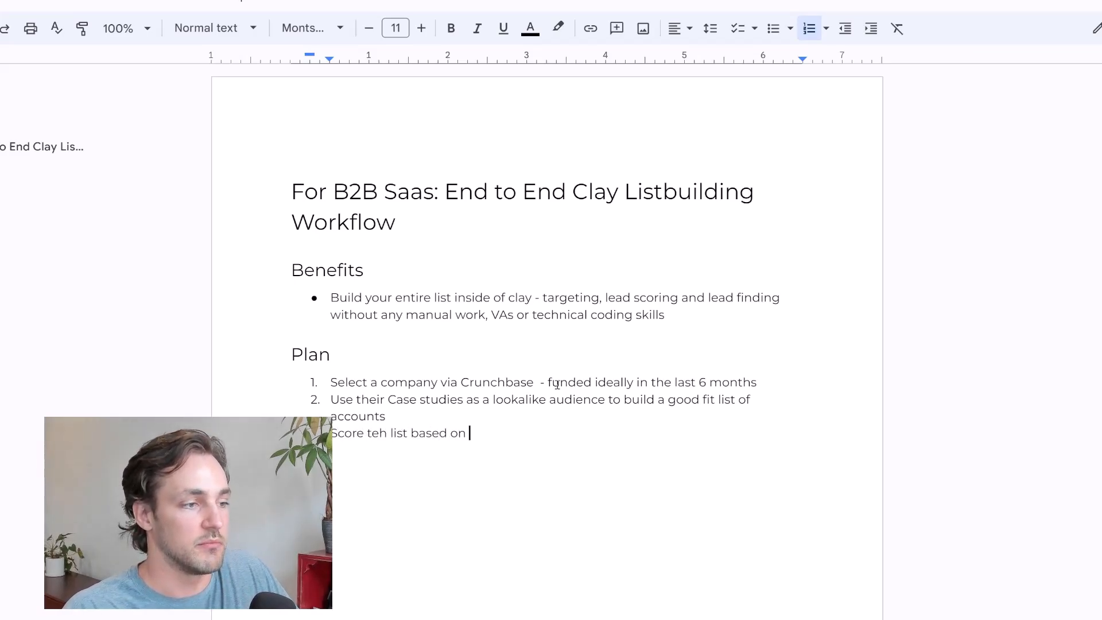
{"action": "type", "text": "the compan"}
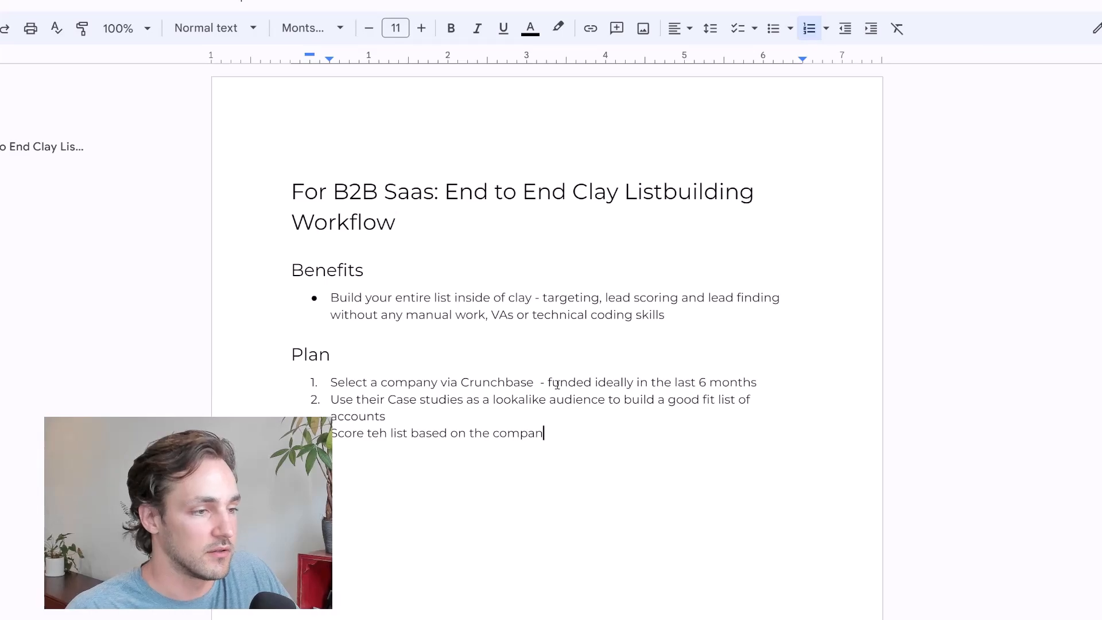
{"action": "type", "text": "ies ideal fit c"}
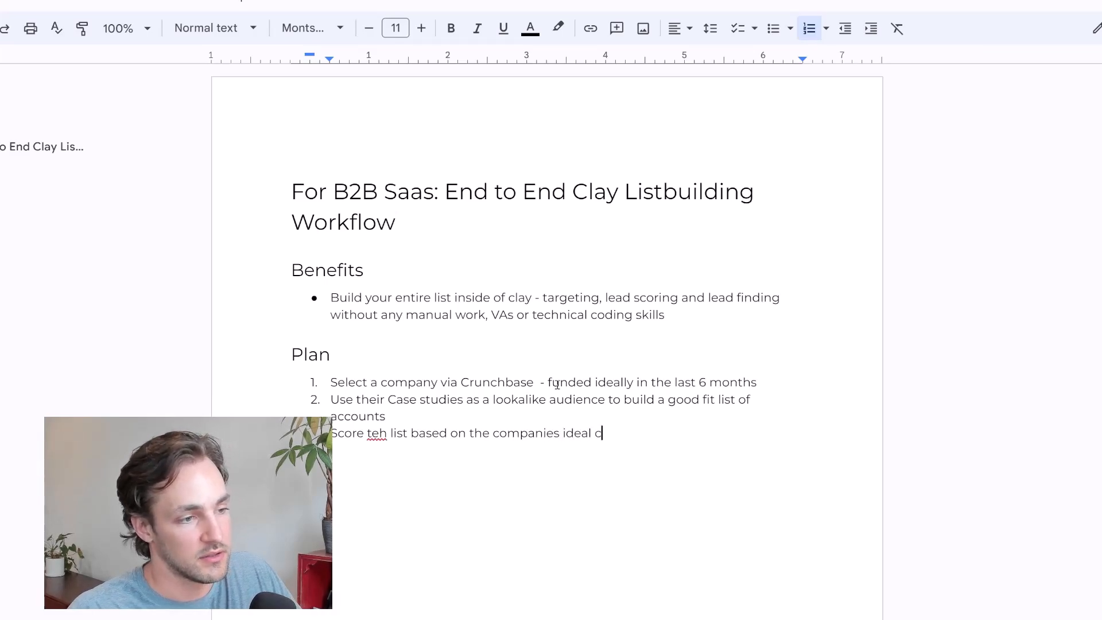
{"action": "type", "text": "riteria"}
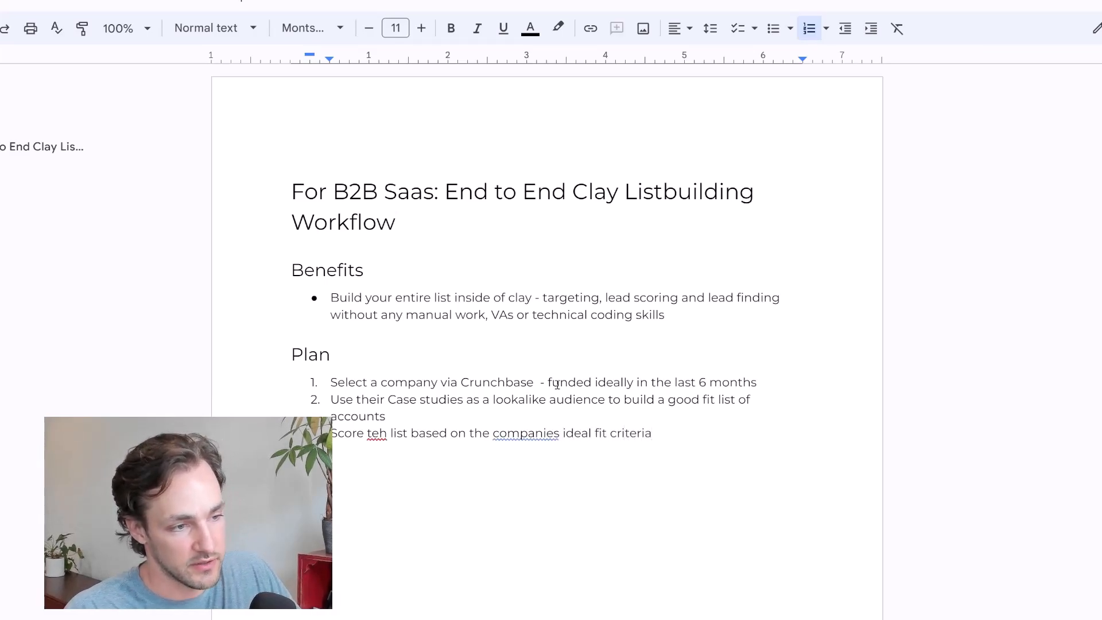
Add the fourth plan item "Find relevant contacts at those companies"
{"action": "key", "text": "Return"}
{"action": "type", "text": "Find rele"}
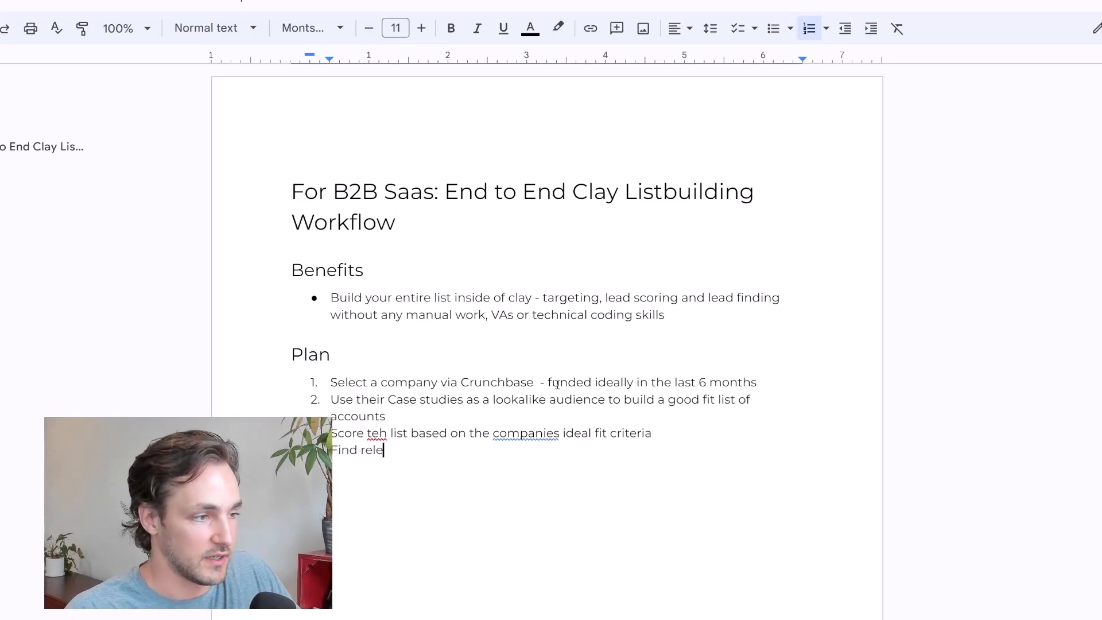
{"action": "type", "text": "vant contacts at"}
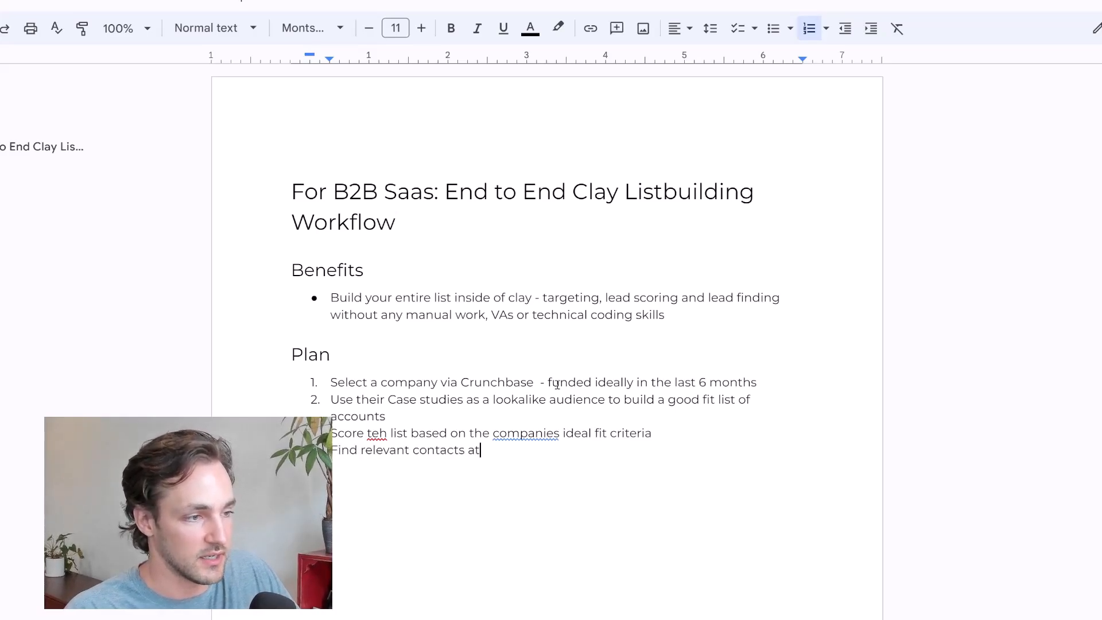
{"action": "type", "text": " those companies"}
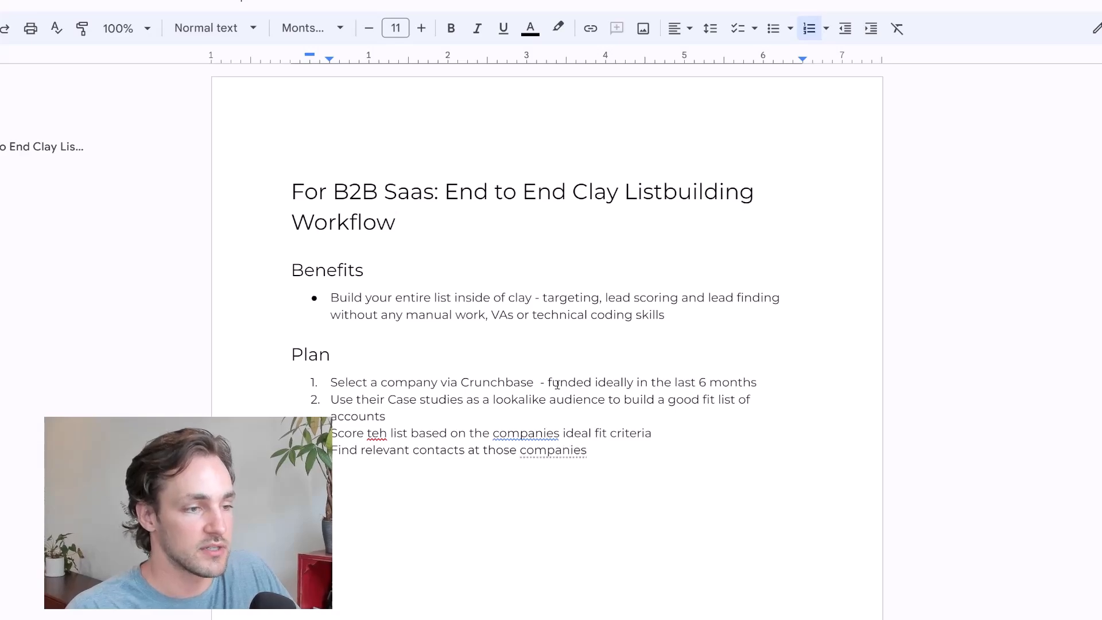
Add the fifth plan item "Enrich contact data with emails from waterfall data source"
{"action": "key", "text": "Return"}
{"action": "type", "text": "Enrich "}
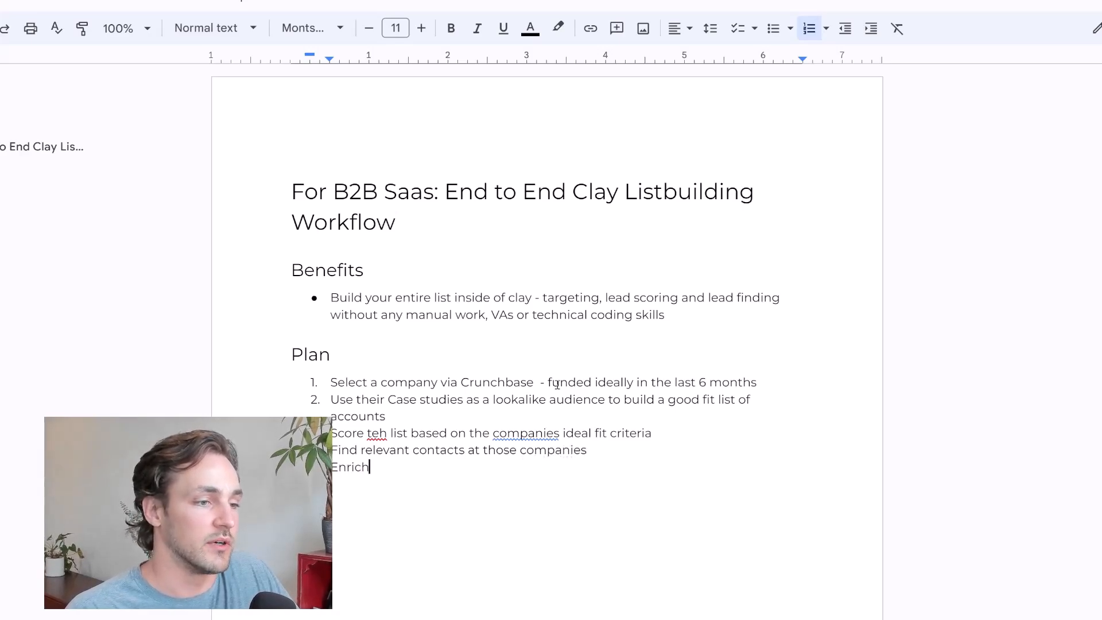
{"action": "type", "text": "contact"}
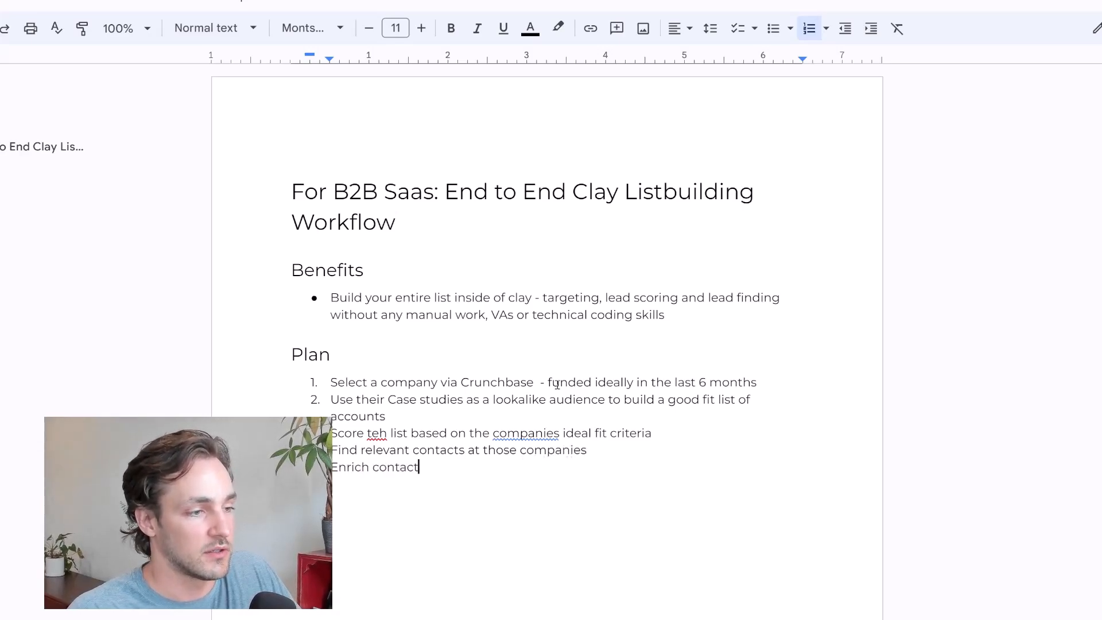
{"action": "type", "text": " data "}
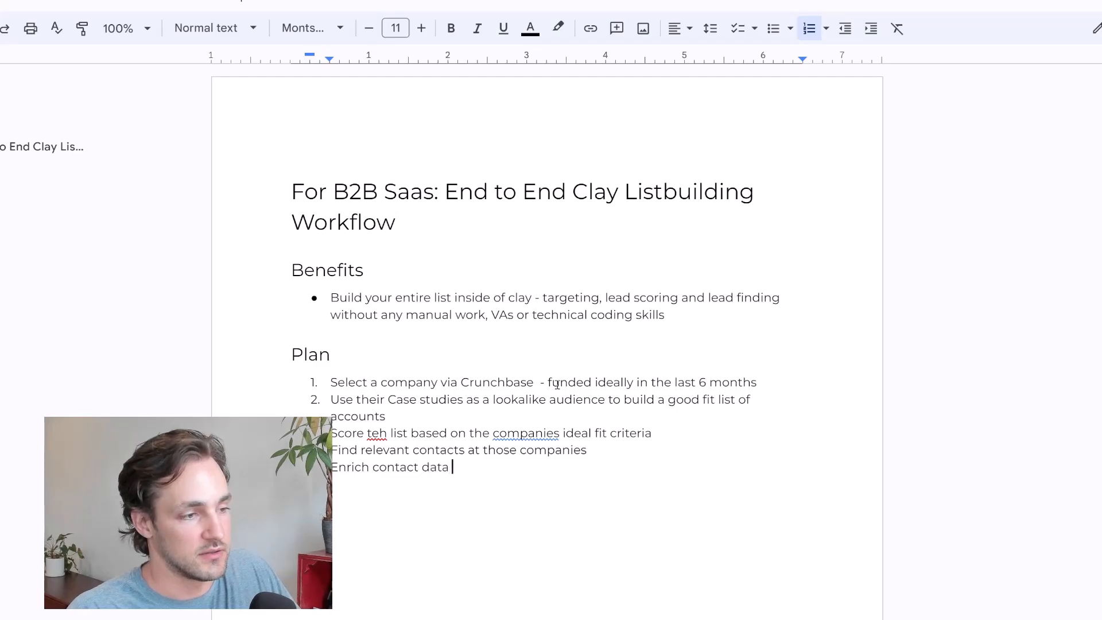
{"action": "type", "text": "with emails"}
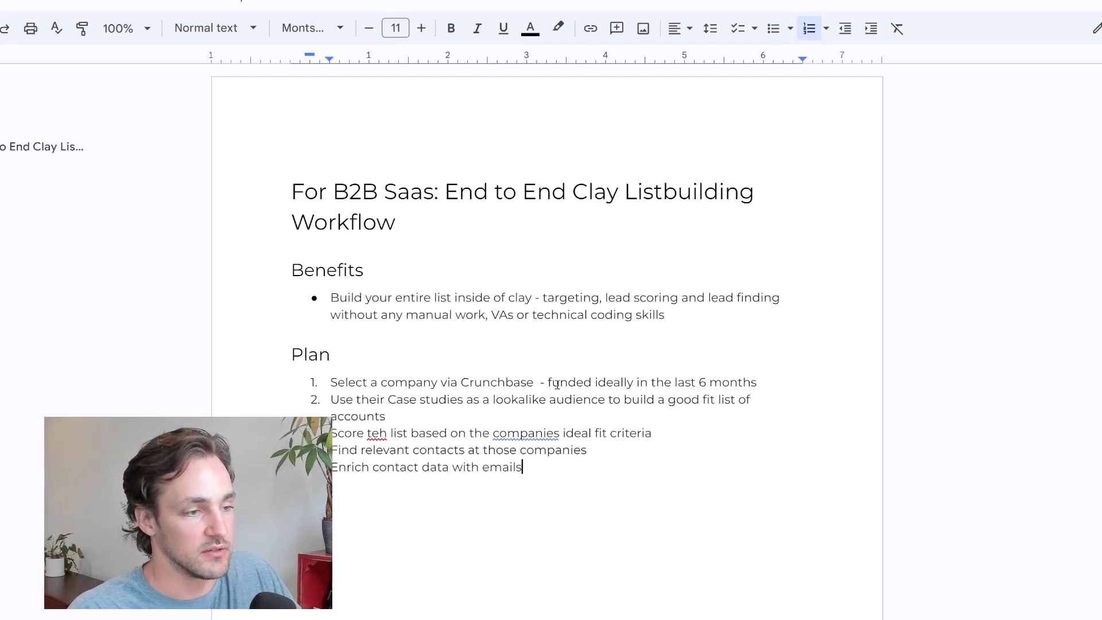
{"action": "type", "text": " from waterfall datra"}
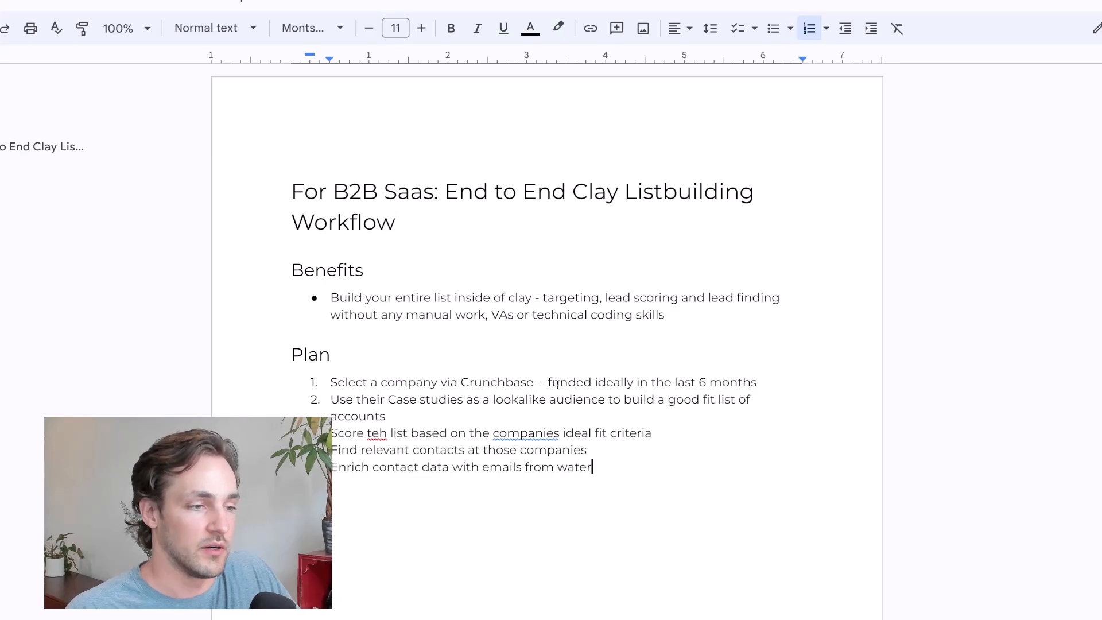
{"action": "key", "text": "BackSpace"}
{"action": "key", "text": "BackSpace"}
{"action": "key", "text": "BackSpace"}
{"action": "type", "text": "a source"}
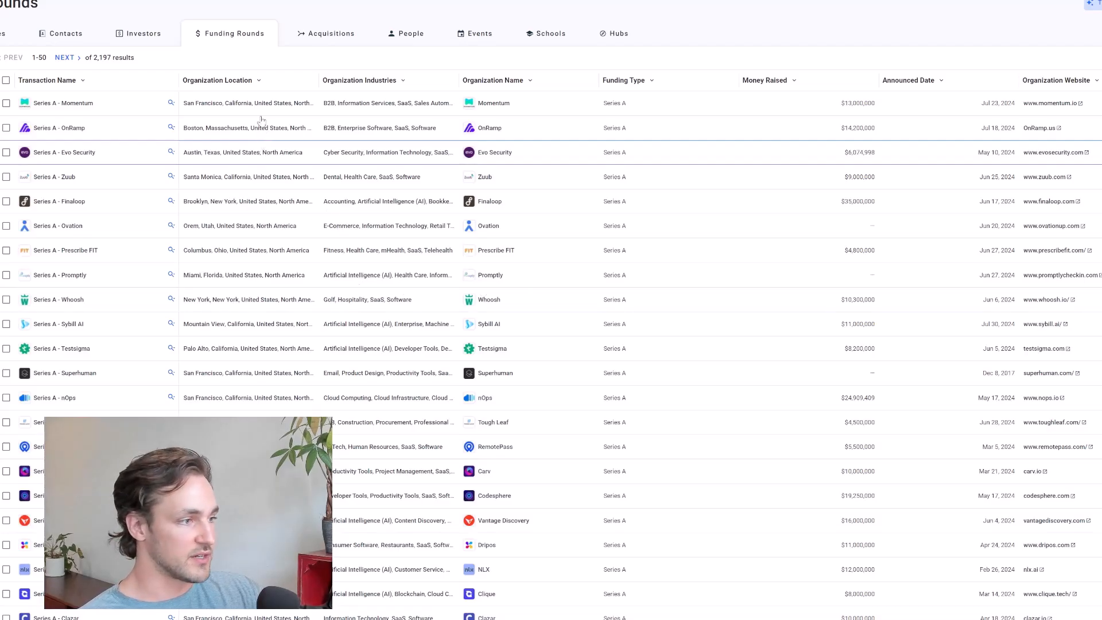
Browse the Series A funding rounds in Crunchbase and search the page for "claza"
{"action": "scroll", "coordinate": [261, 120], "scroll_direction": "down", "scroll_amount": 2}
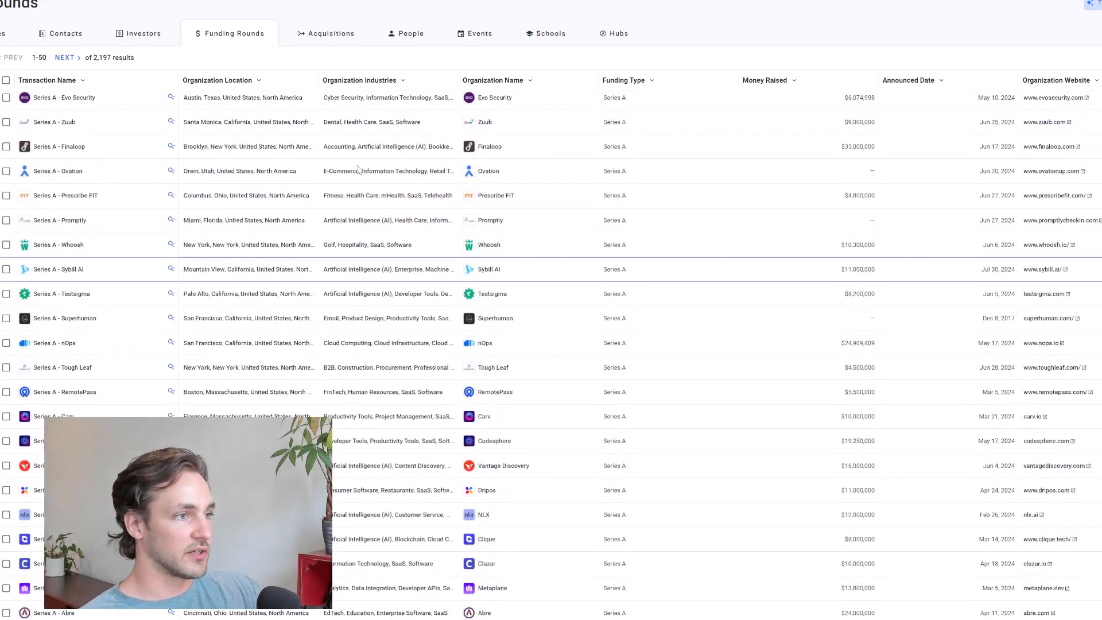
{"action": "scroll", "coordinate": [347, 175], "scroll_direction": "down", "scroll_amount": 2}
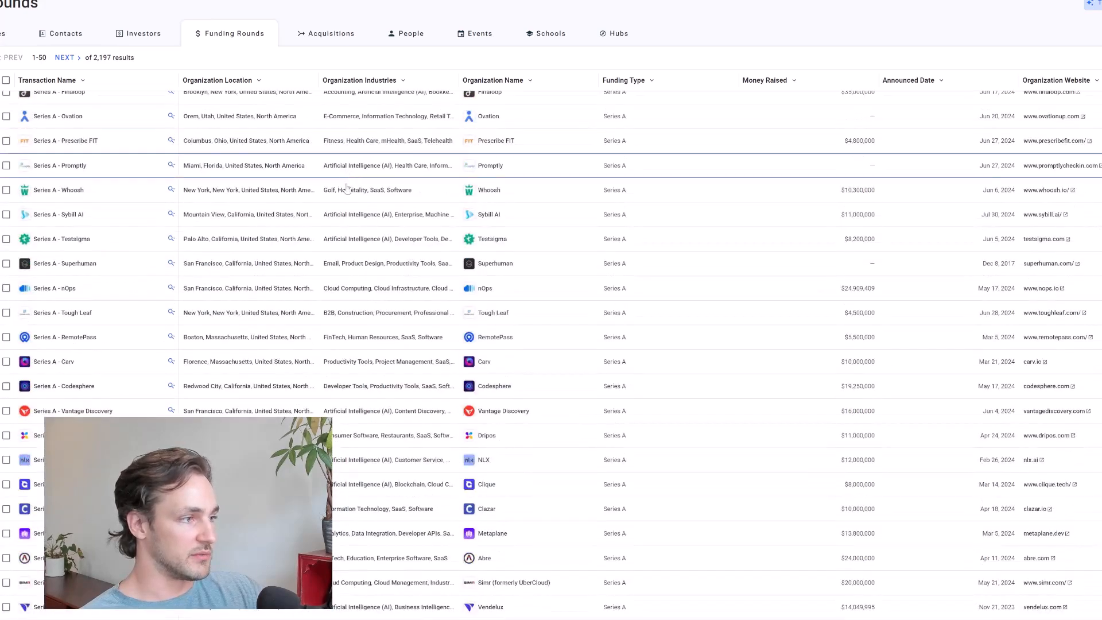
{"action": "scroll", "coordinate": [344, 228], "scroll_direction": "down", "scroll_amount": 4}
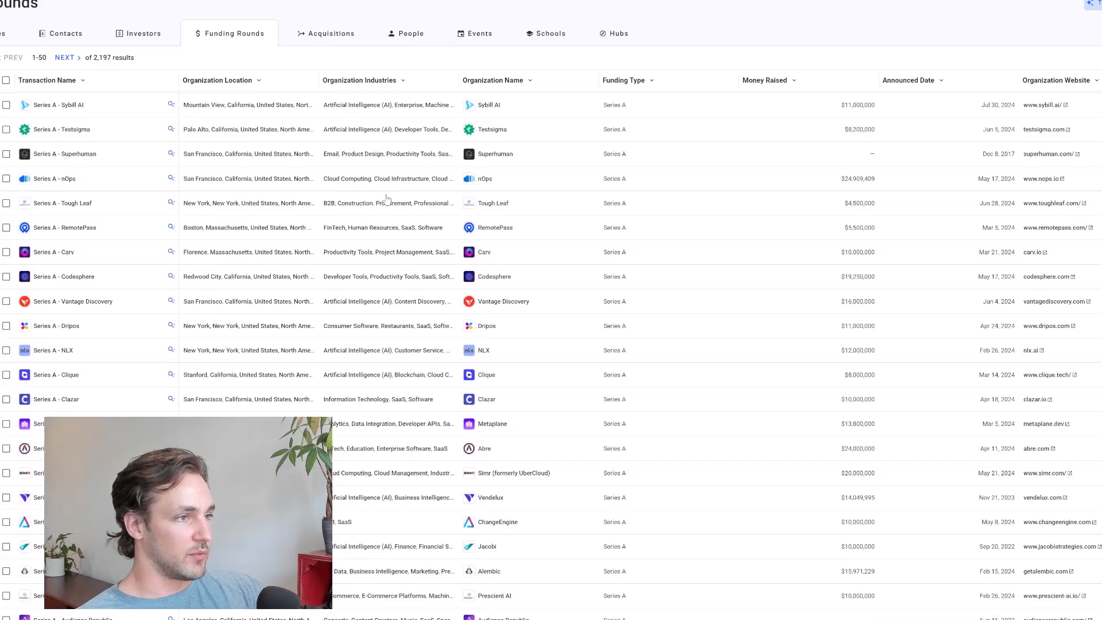
{"action": "scroll", "coordinate": [258, 264], "scroll_direction": "down", "scroll_amount": 2}
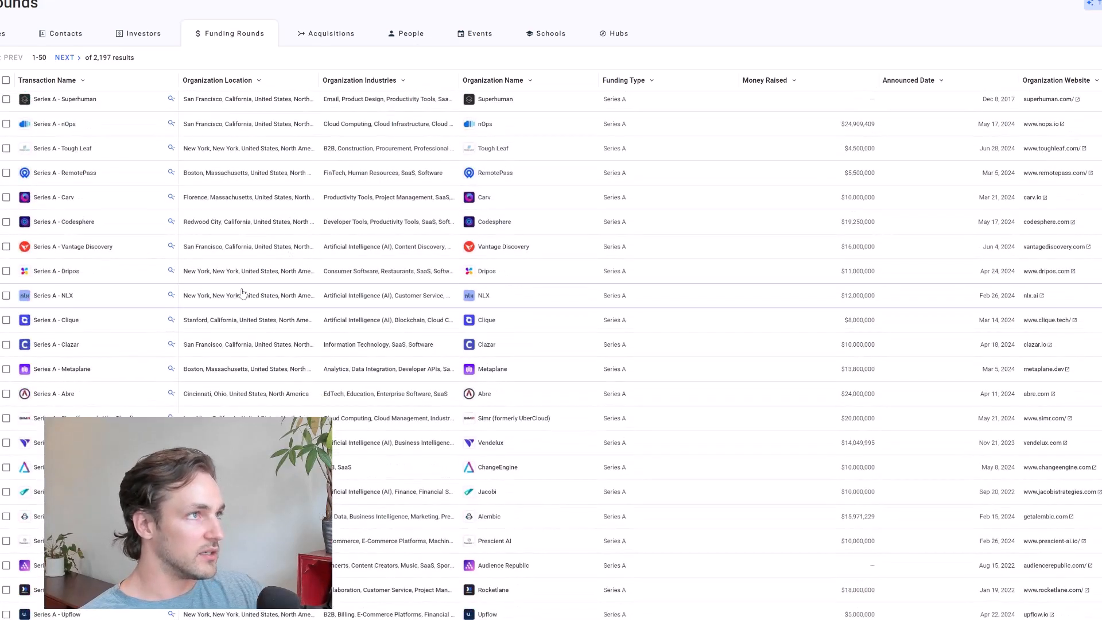
{"action": "key", "text": "ctrl+f"}
{"action": "type", "text": "claza"}
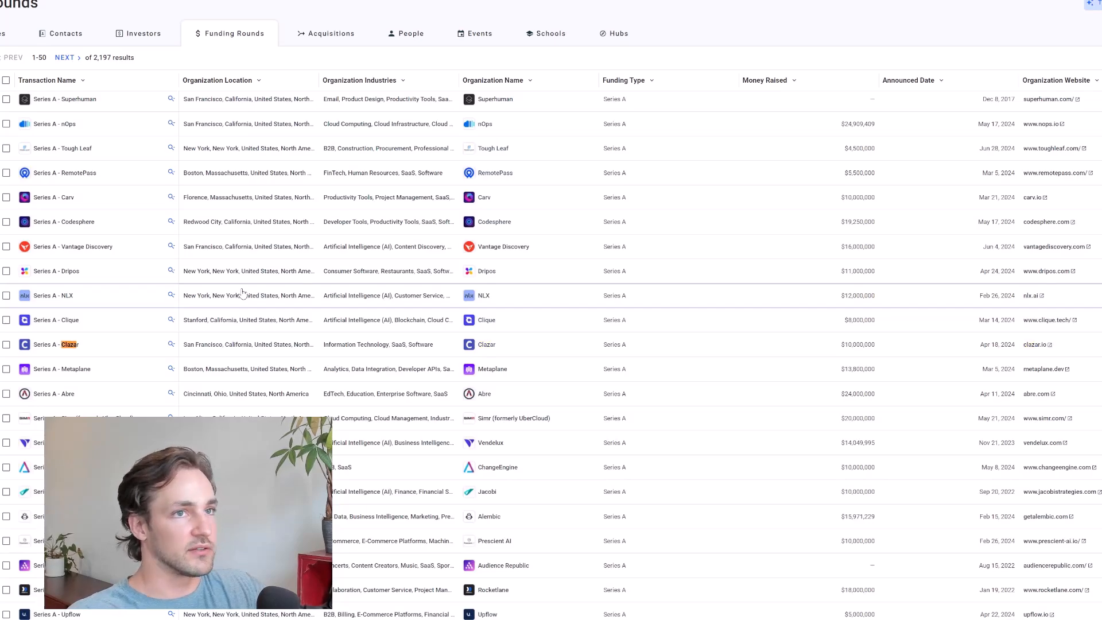
{"action": "scroll", "coordinate": [230, 325], "scroll_direction": "down", "scroll_amount": 1}
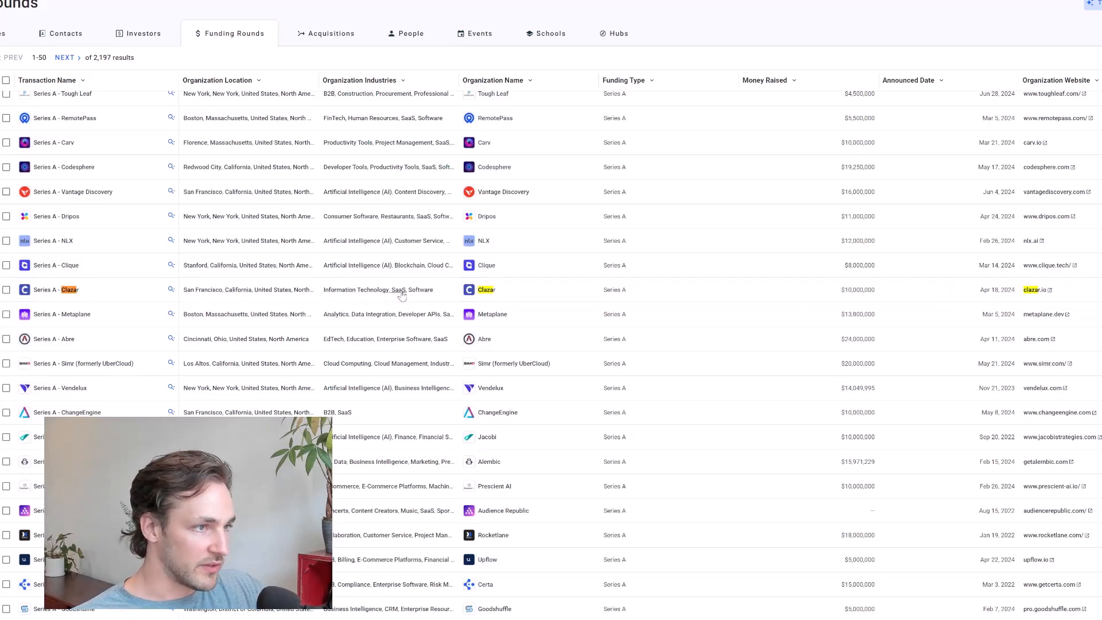
Open Clazar's Series A funding round and review its overview, investors and recent news
{"action": "left_click", "coordinate": [55, 291]}
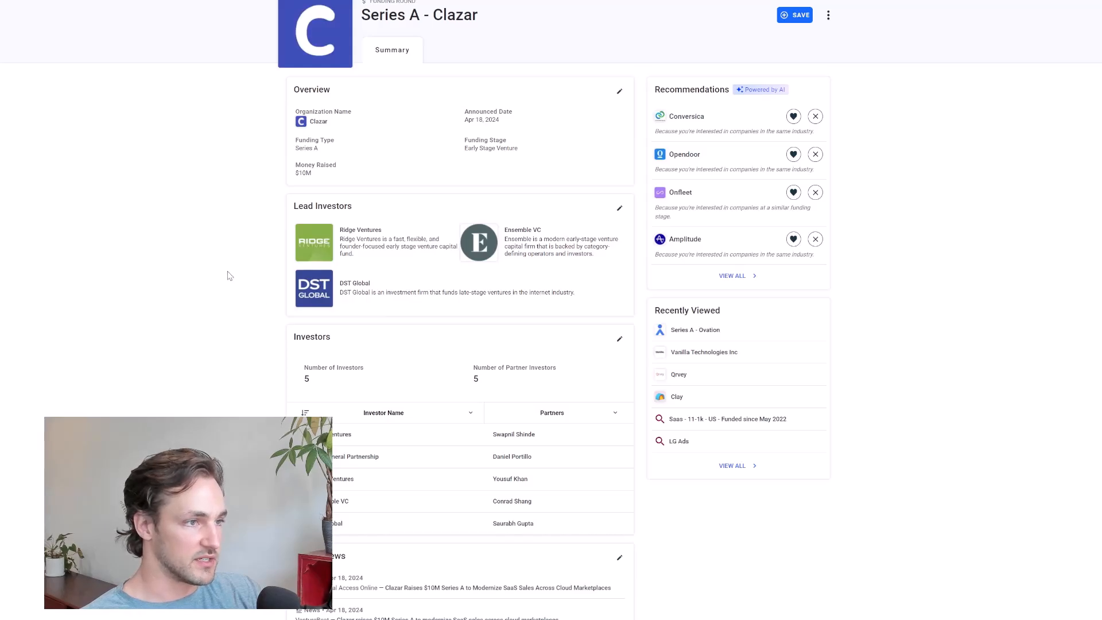
{"action": "left_click_drag", "start_coordinate": [319, 178], "coordinate": [205, 170]}
{"action": "left_click", "coordinate": [205, 171]}
{"action": "middle_click", "coordinate": [203, 168]}
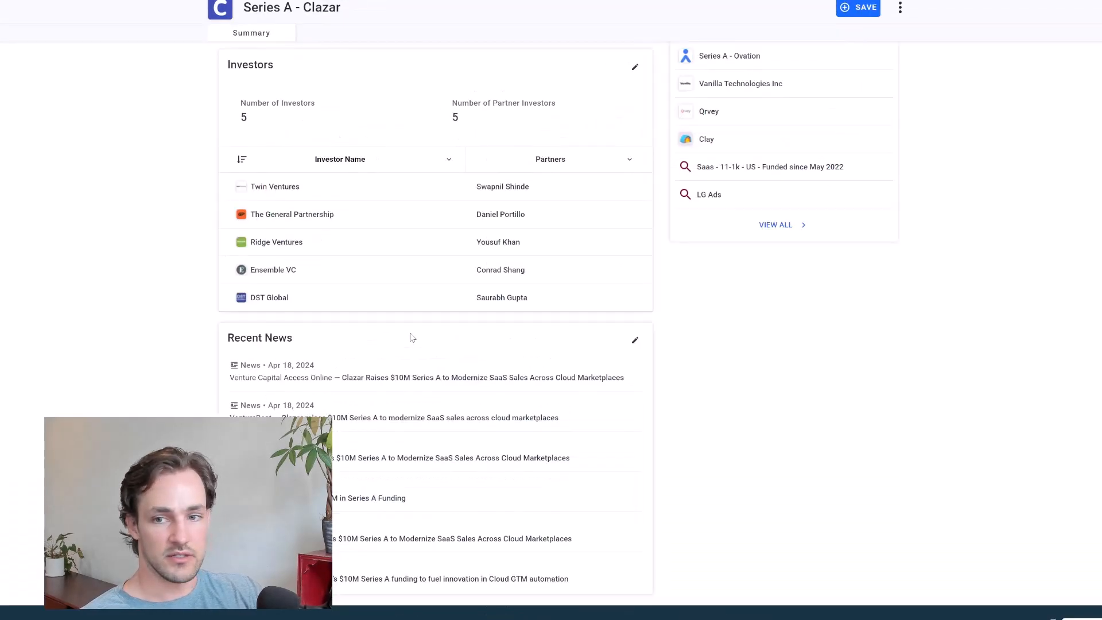
{"action": "scroll", "coordinate": [409, 338], "scroll_direction": "down", "scroll_amount": 3}
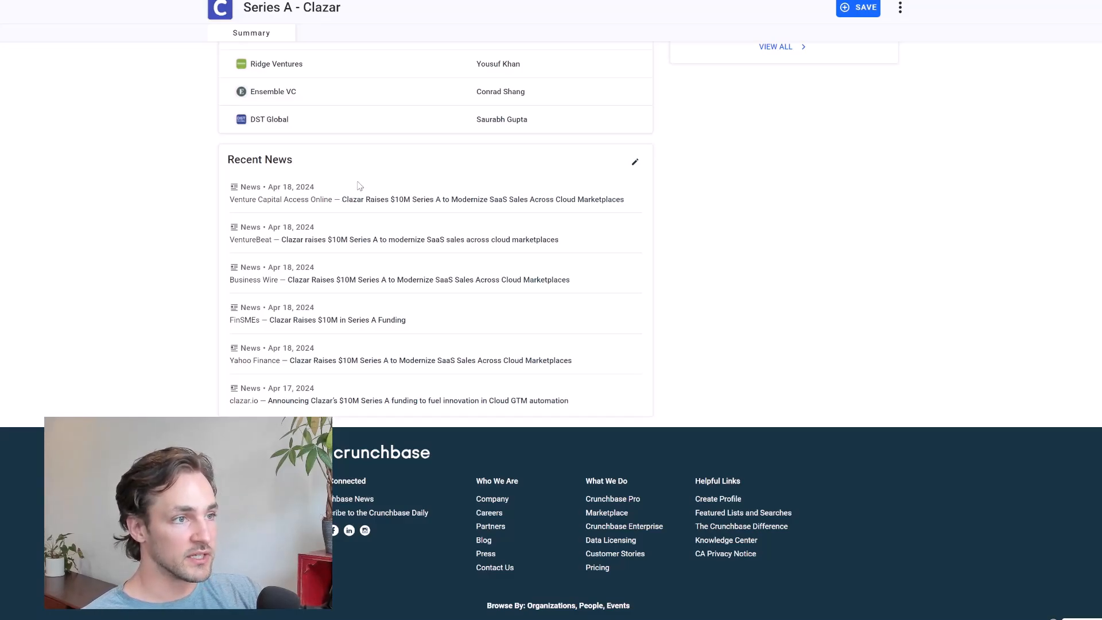
{"action": "scroll", "coordinate": [360, 185], "scroll_direction": "up", "scroll_amount": 2}
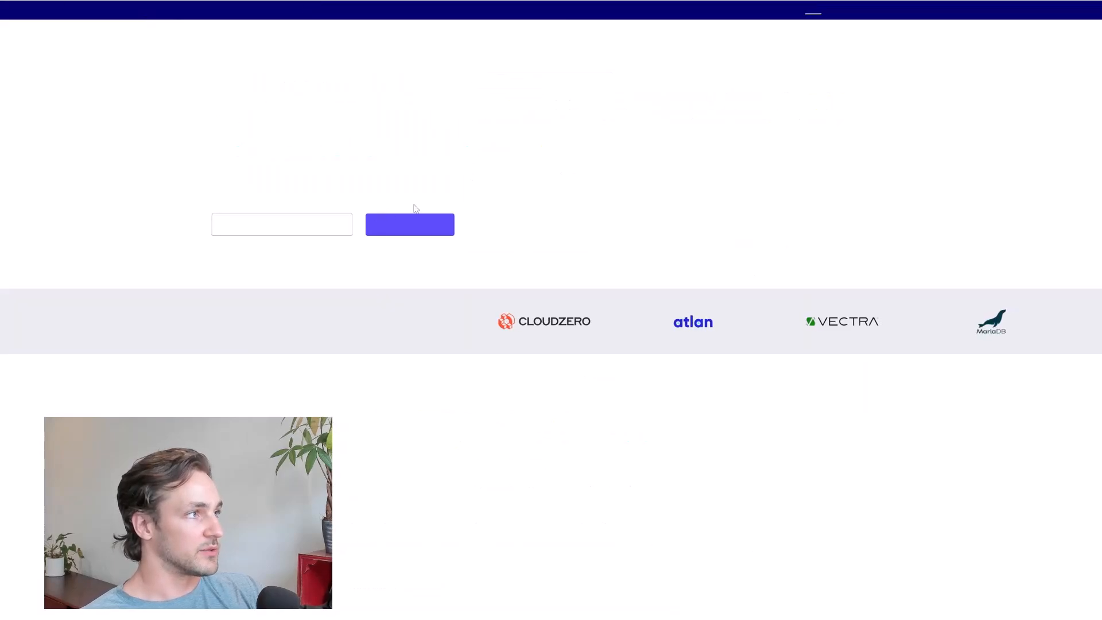
Examine Clazar's website homepage for its tagline, platform features, customer testimonials and marketplace selling benefits
{"action": "left_click_drag", "start_coordinate": [212, 174], "coordinate": [475, 177]}
{"action": "left_click", "coordinate": [218, 190]}
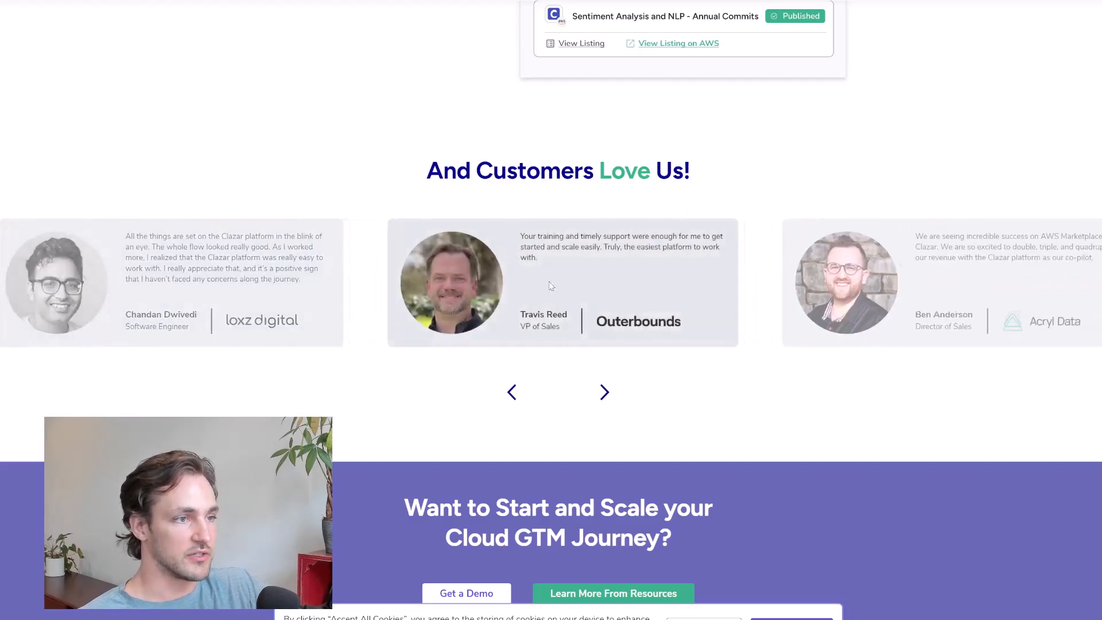
{"action": "scroll", "coordinate": [645, 308], "scroll_direction": "up", "scroll_amount": 1}
{"action": "scroll", "coordinate": [646, 308], "scroll_direction": "up", "scroll_amount": 7}
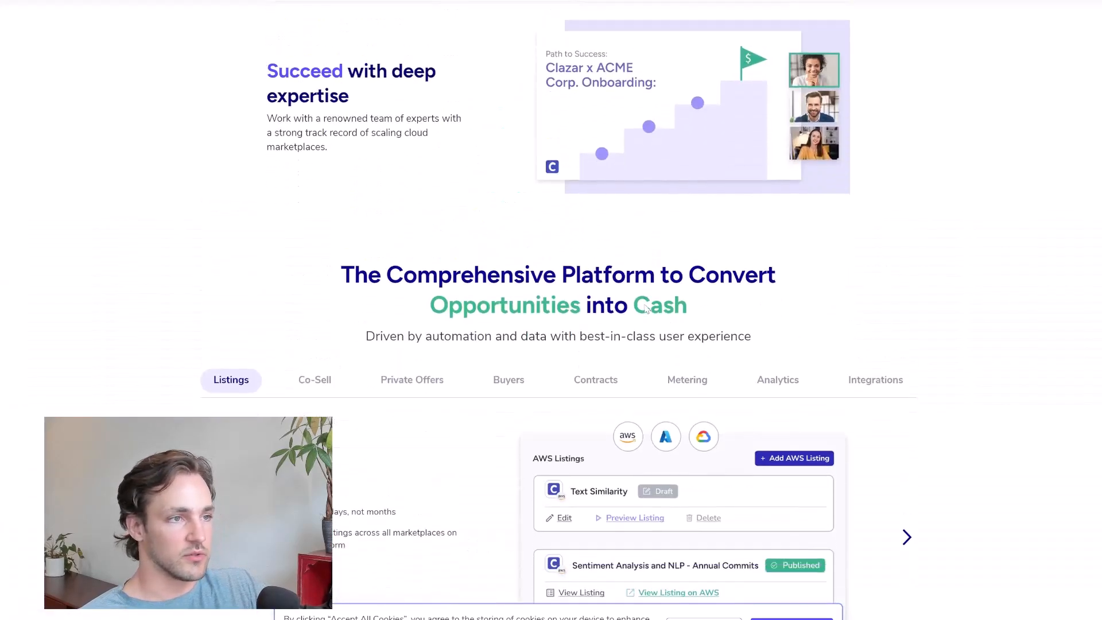
{"action": "scroll", "coordinate": [368, 357], "scroll_direction": "down", "scroll_amount": 2}
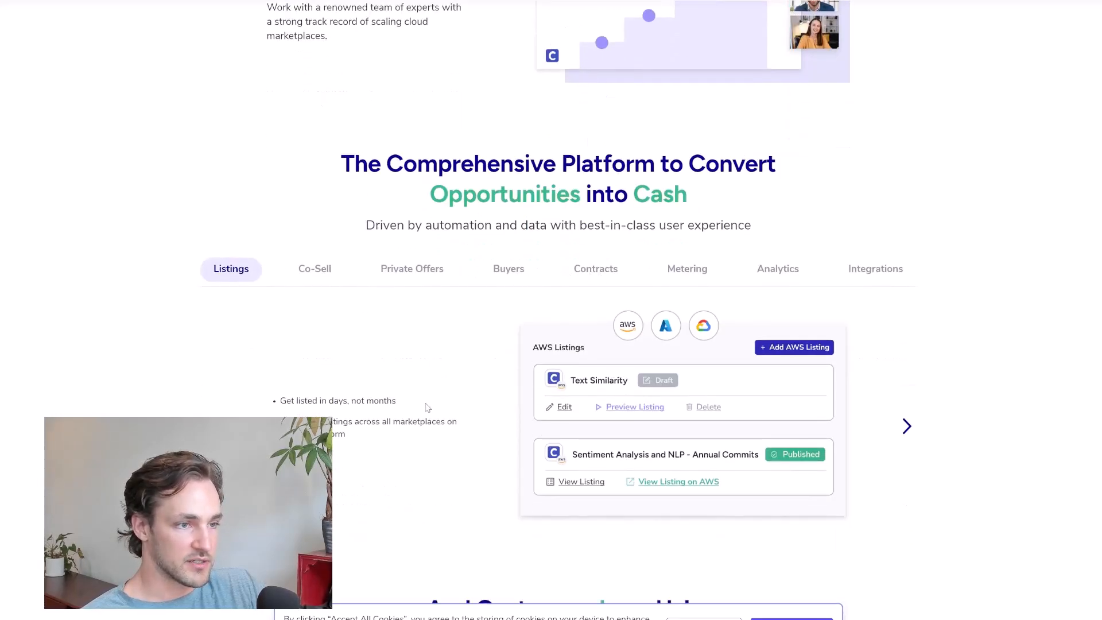
{"action": "scroll", "coordinate": [394, 401], "scroll_direction": "up", "scroll_amount": 2}
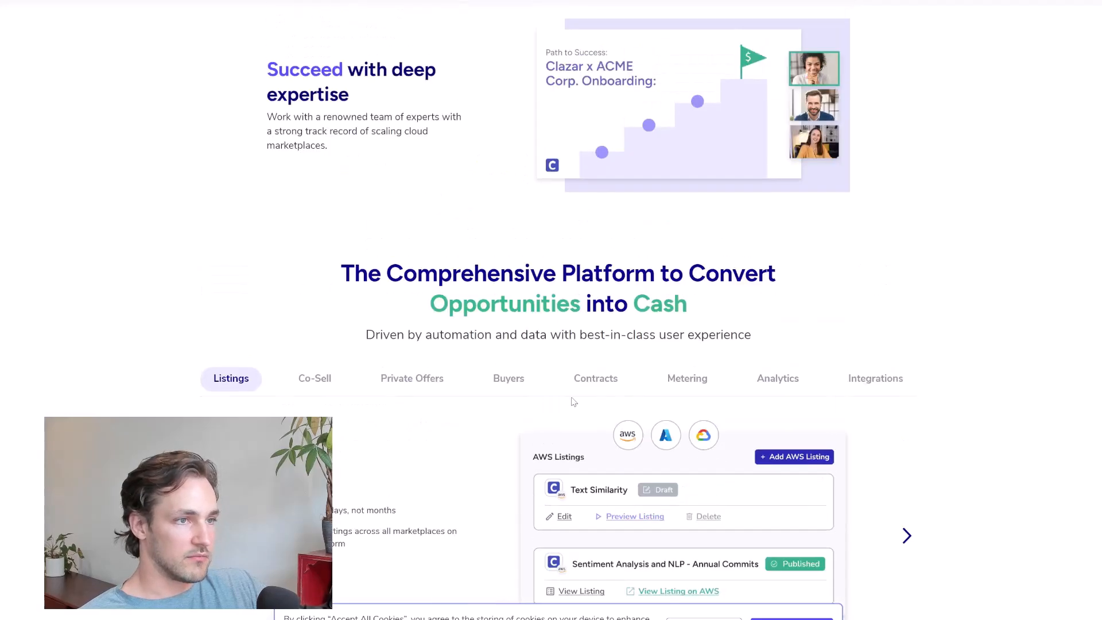
{"action": "scroll", "coordinate": [446, 362], "scroll_direction": "down", "scroll_amount": 1}
{"action": "scroll", "coordinate": [446, 362], "scroll_direction": "up", "scroll_amount": 5}
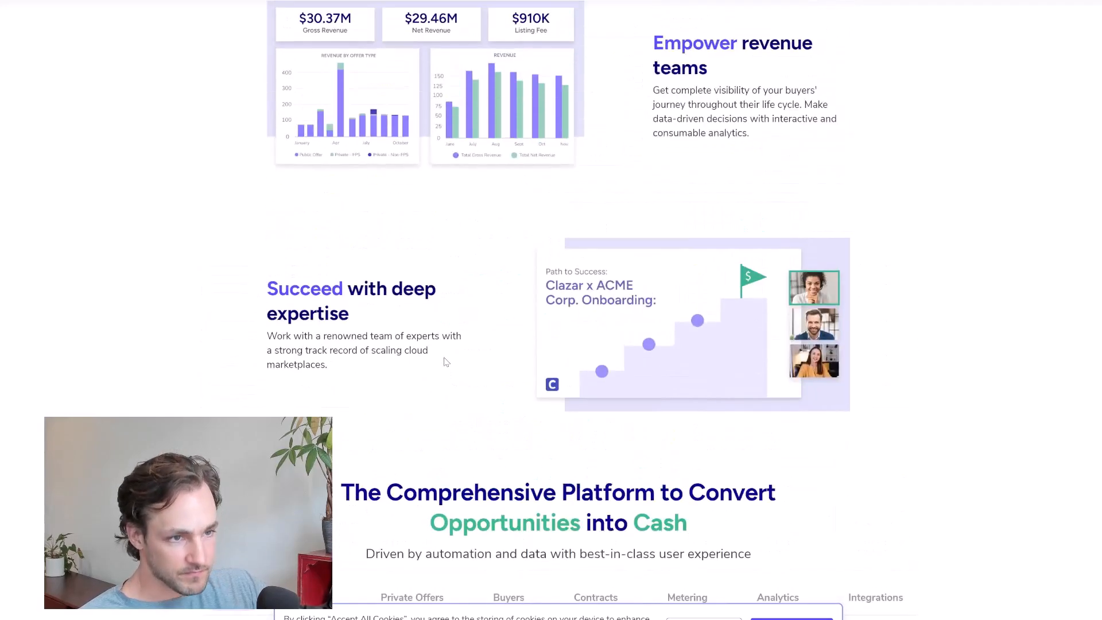
{"action": "scroll", "coordinate": [446, 362], "scroll_direction": "up", "scroll_amount": 3}
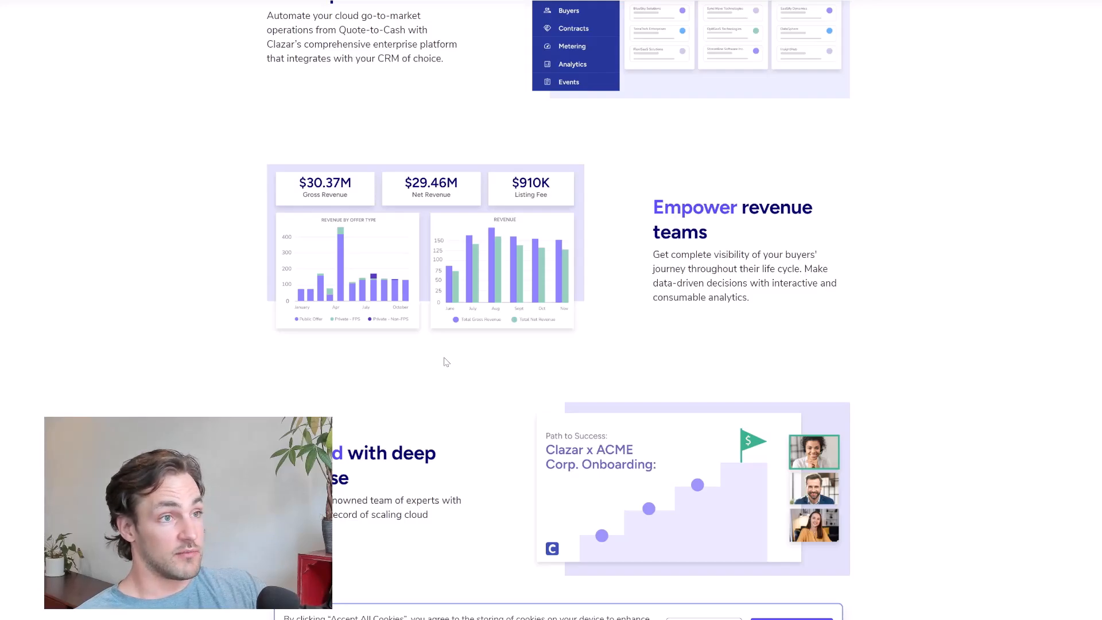
{"action": "scroll", "coordinate": [446, 361], "scroll_direction": "up", "scroll_amount": 12}
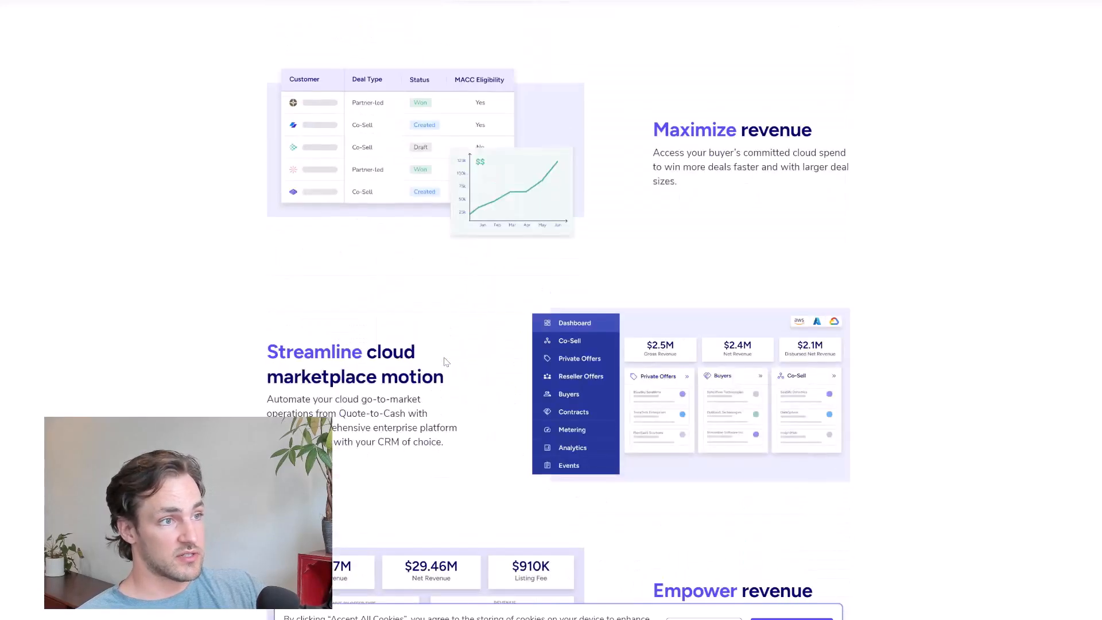
{"action": "scroll", "coordinate": [445, 360], "scroll_direction": "up", "scroll_amount": 7}
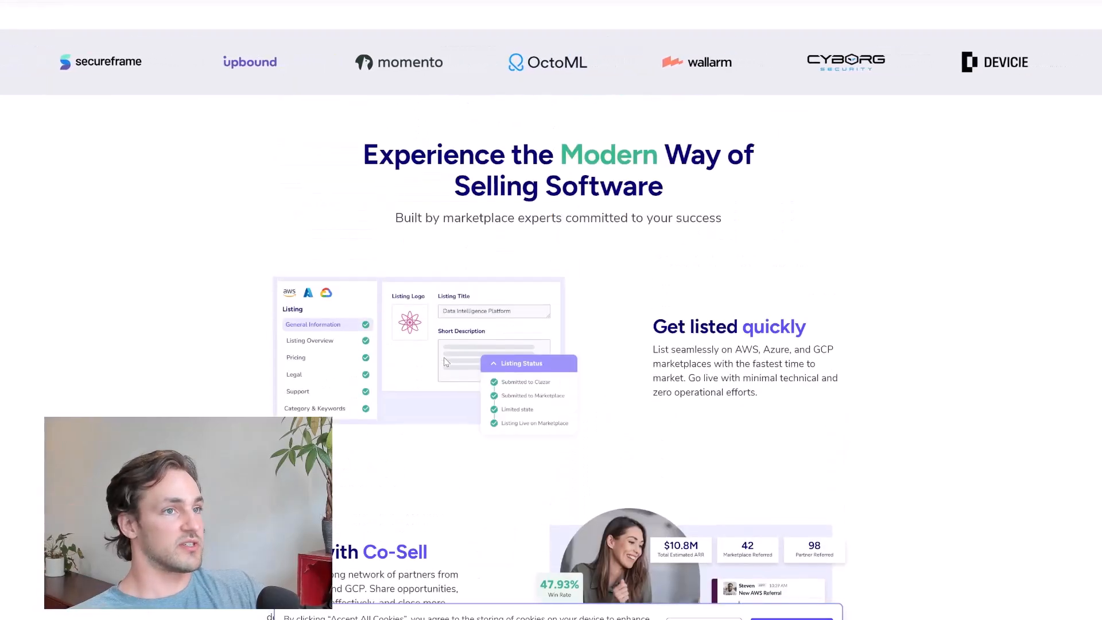
{"action": "scroll", "coordinate": [443, 357], "scroll_direction": "up", "scroll_amount": 4}
{"action": "scroll", "coordinate": [443, 359], "scroll_direction": "up", "scroll_amount": 1}
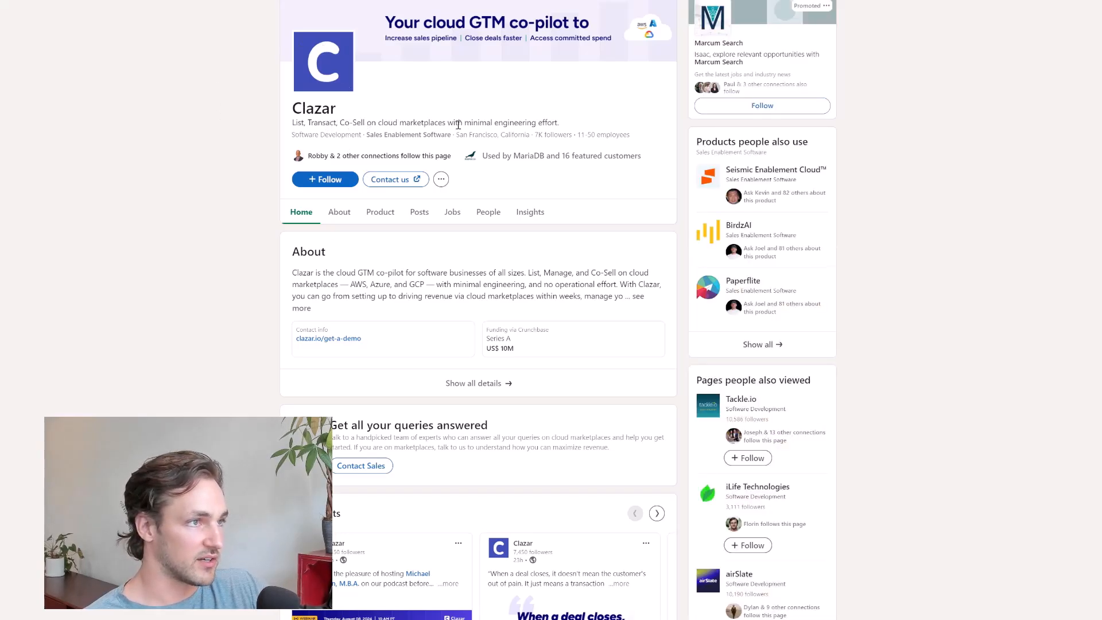
Read the full About description on Clazar's LinkedIn page, focusing on its cloud marketplace offering and customers
{"action": "scroll", "coordinate": [232, 177], "scroll_direction": "down", "scroll_amount": 1}
{"action": "left_click_drag", "start_coordinate": [307, 266], "coordinate": [523, 264]}
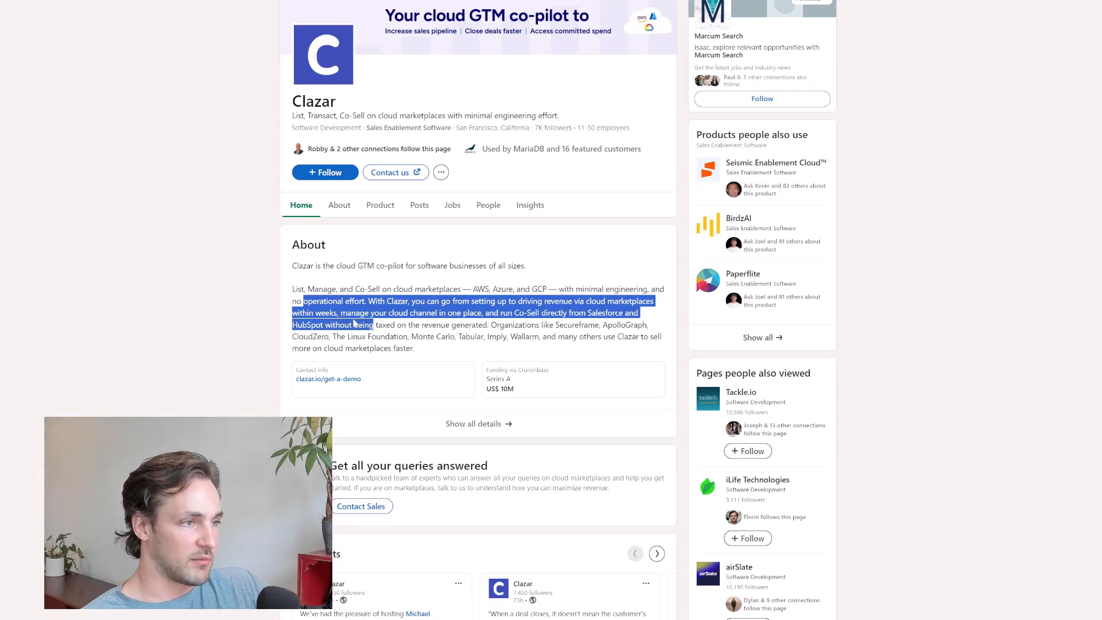
{"action": "left_click_drag", "start_coordinate": [341, 313], "coordinate": [568, 314]}
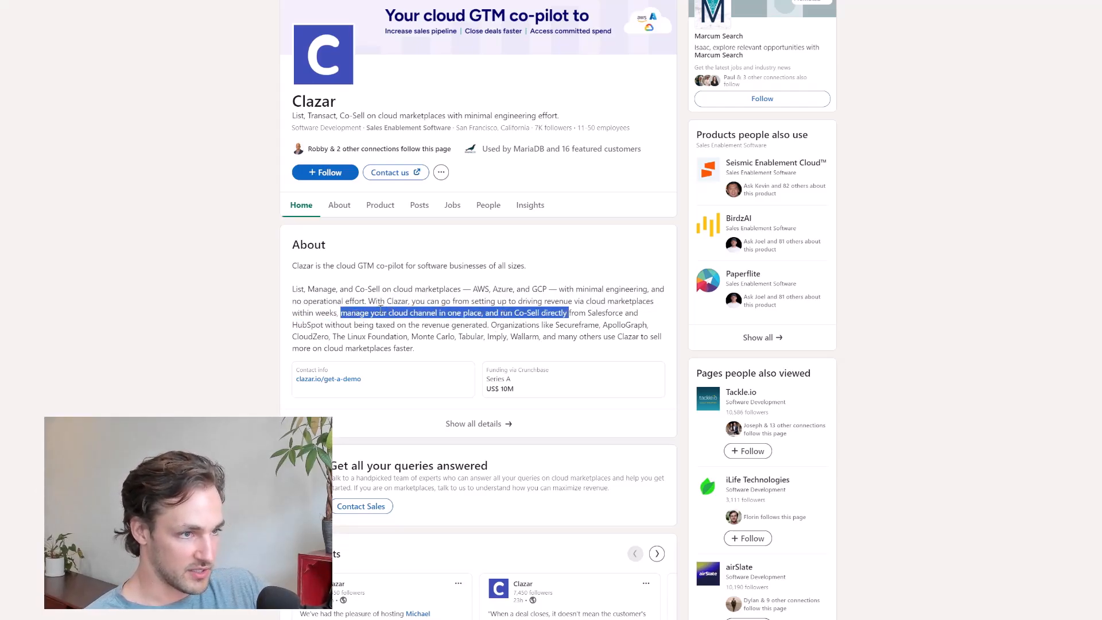
{"action": "left_click_drag", "start_coordinate": [333, 335], "coordinate": [390, 340]}
{"action": "left_click", "coordinate": [396, 340]}
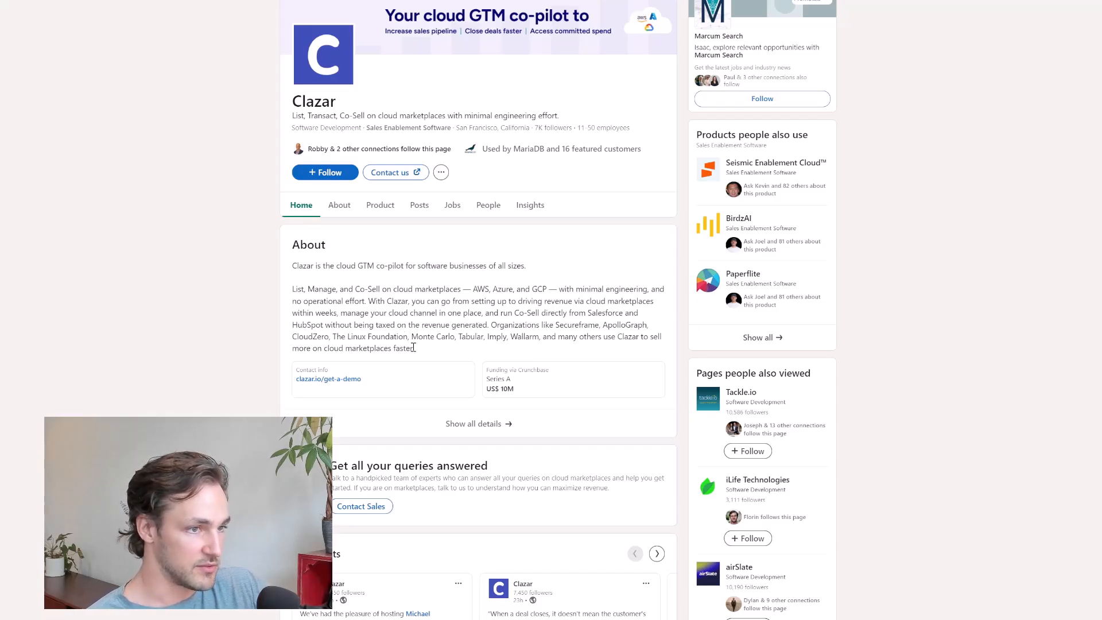
{"action": "left_click_drag", "start_coordinate": [414, 348], "coordinate": [411, 314]}
{"action": "left_click", "coordinate": [412, 315]}
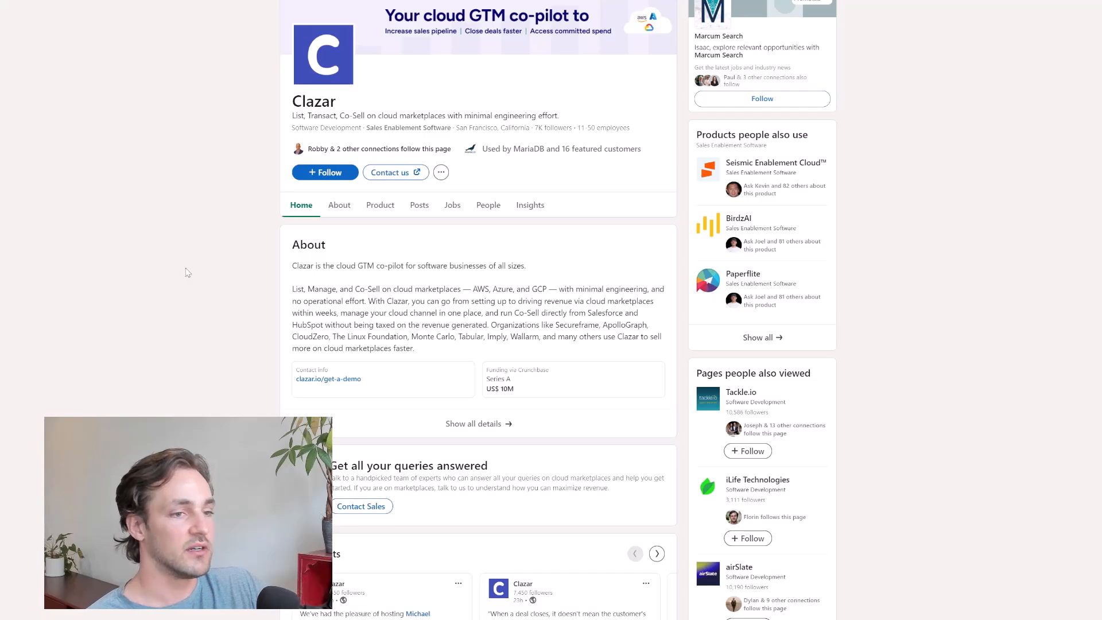
{"action": "scroll", "coordinate": [180, 265], "scroll_direction": "up", "scroll_amount": 1}
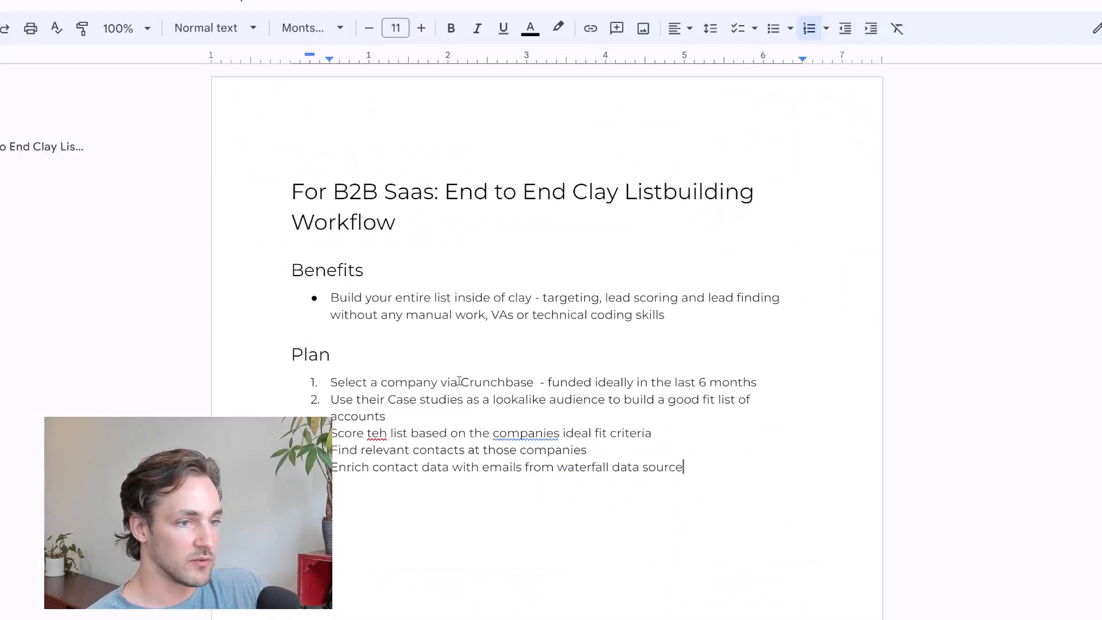
{"action": "key", "text": "Up"}
{"action": "key", "text": "Up"}
{"action": "key", "text": "Up"}
{"action": "key", "text": "Up"}
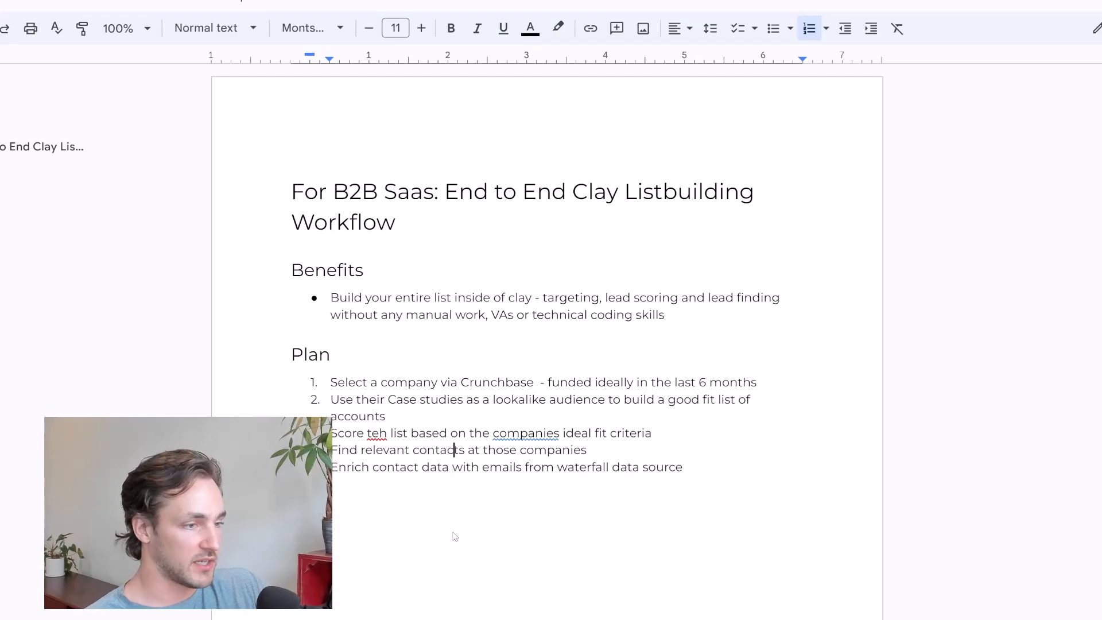
{"action": "key", "text": "End"}
{"action": "key", "text": "Return"}
{"action": "key", "text": "Tab"}
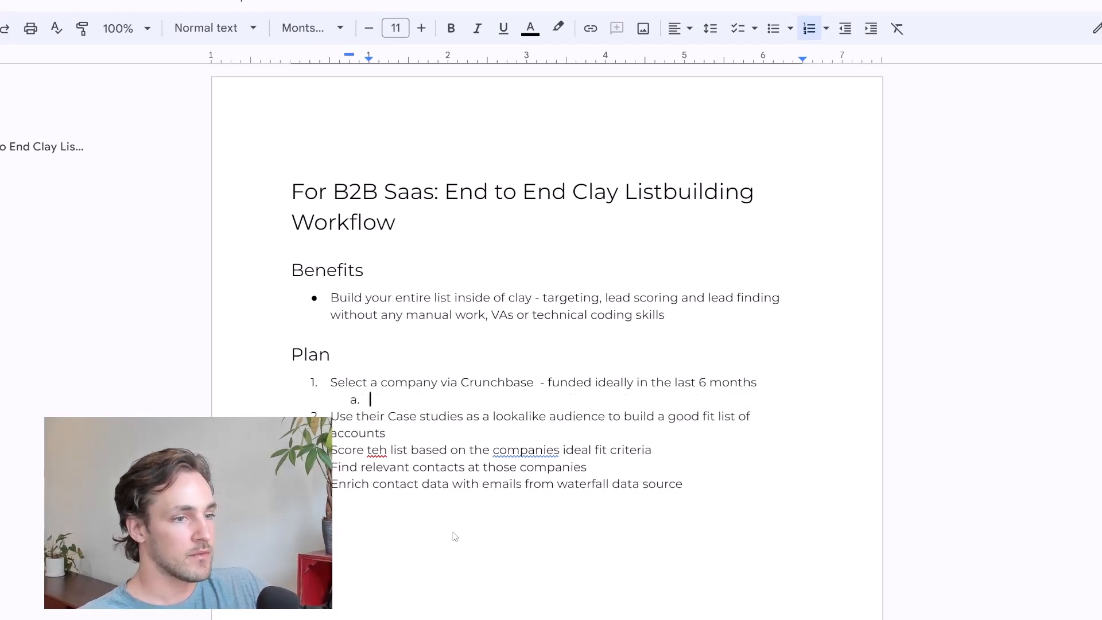
{"action": "type", "text": "https://clazar.io/"}
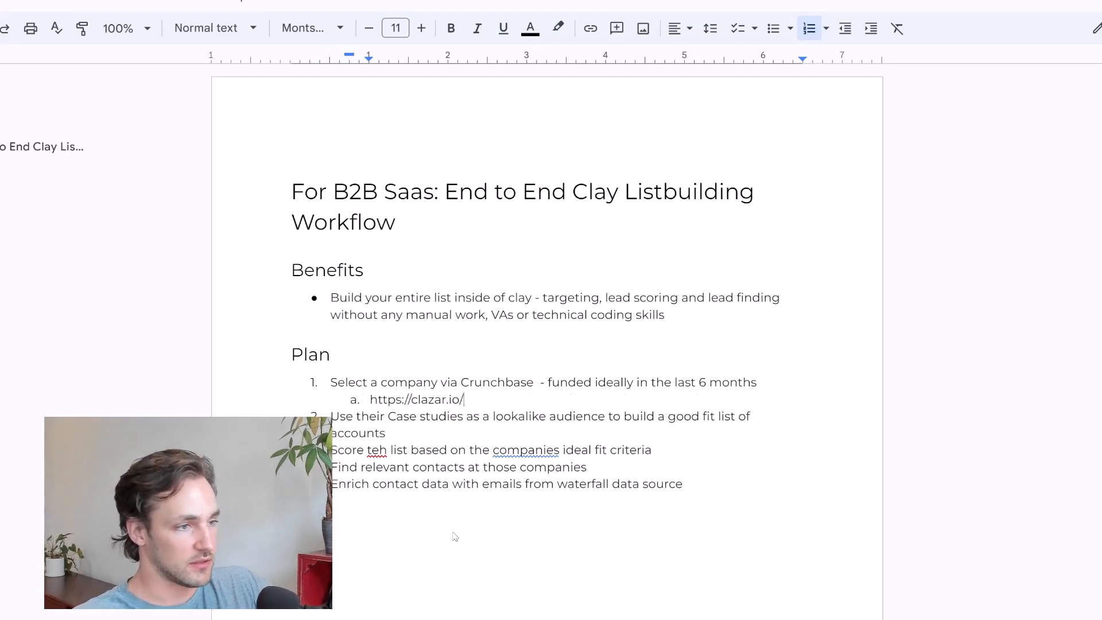
{"action": "key", "text": "Return"}
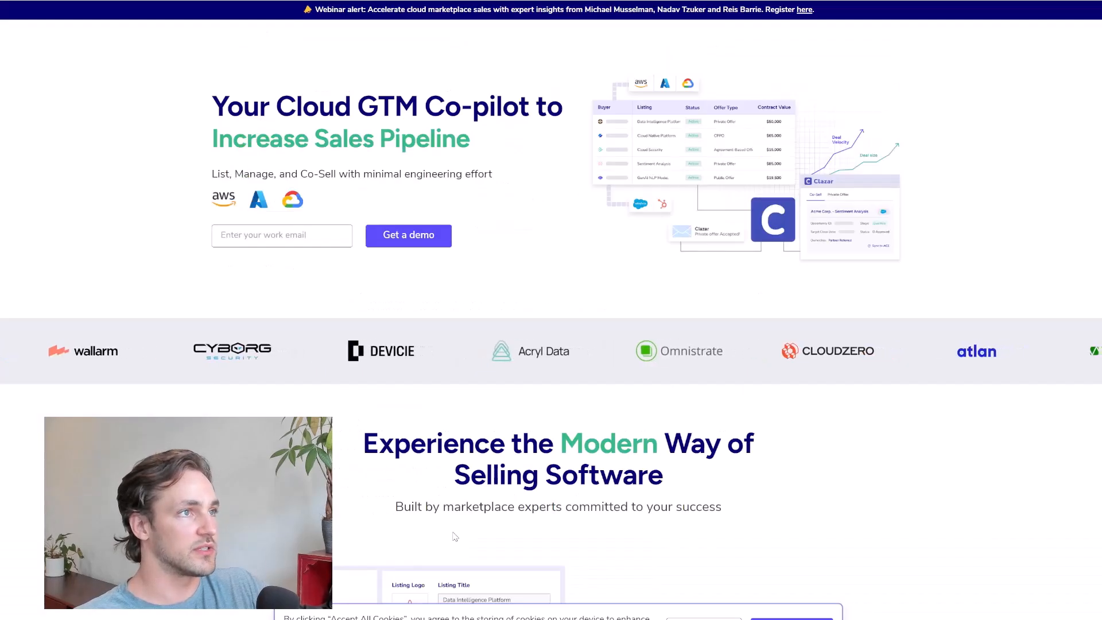
Add the second sub-item "Value prop: increase sales pipeline for SaaS who want to get listed on the main cloud marketplaces"
{"action": "left_click_drag", "start_coordinate": [470, 138], "coordinate": [212, 137]}
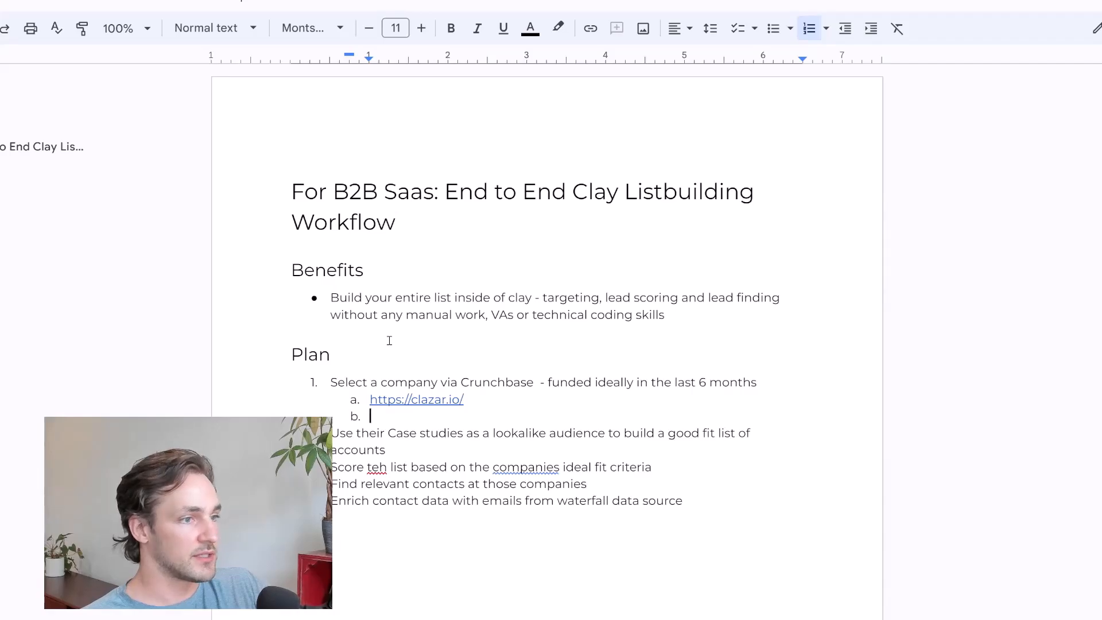
{"action": "type", "text": "Value prop: increase sales pipeline"}
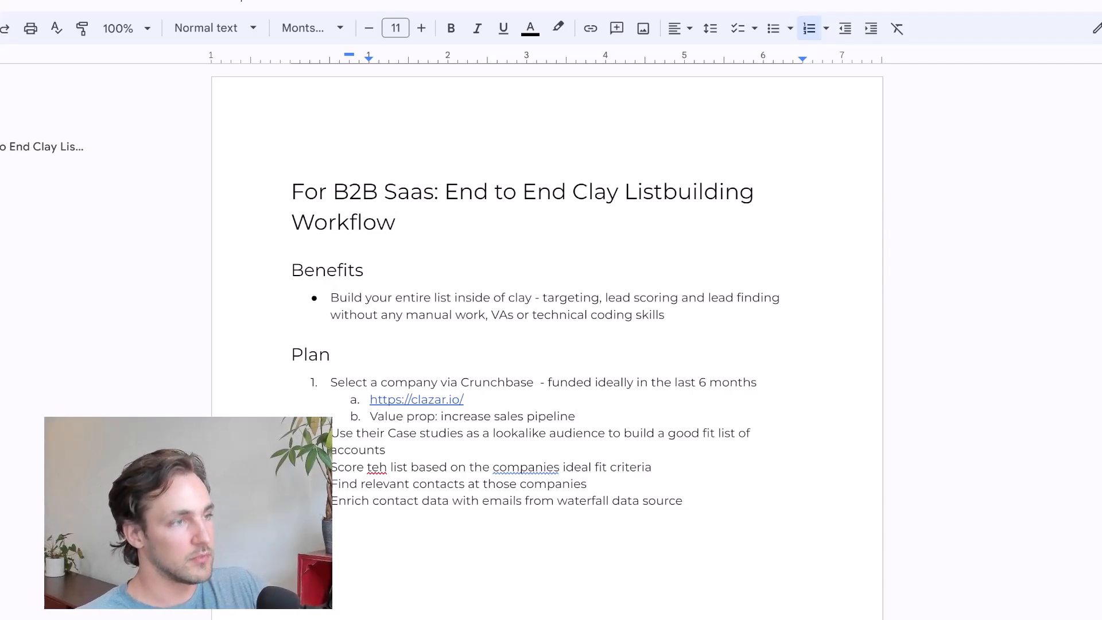
{"action": "type", "text": " for Sa"}
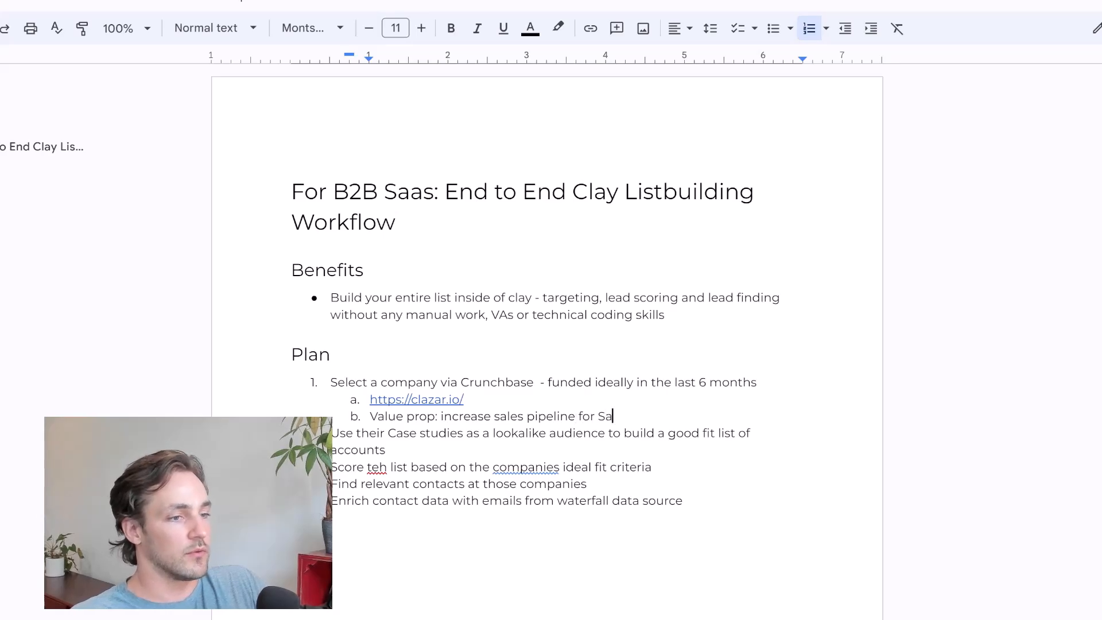
{"action": "type", "text": "aS who want to get listed o"}
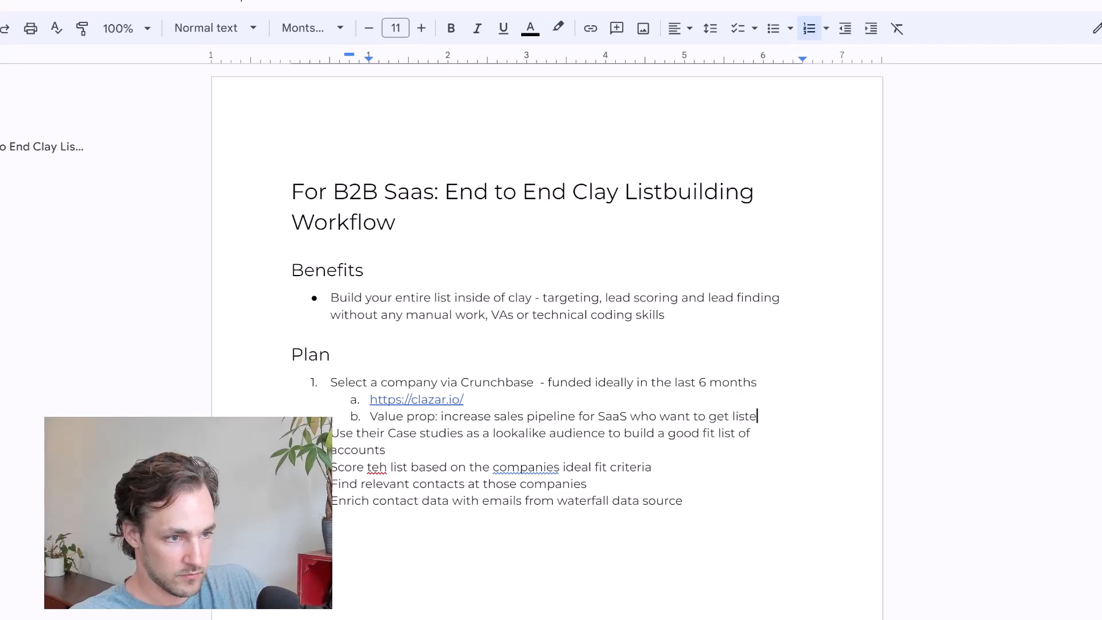
{"action": "type", "text": "n the main"}
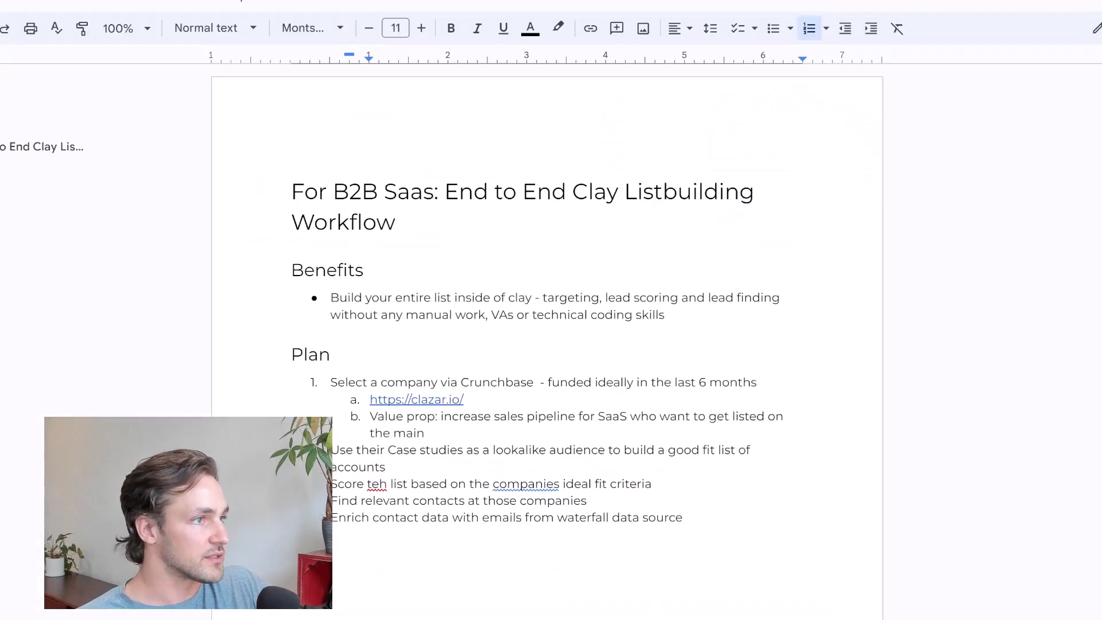
{"action": "type", "text": "cloud mar"}
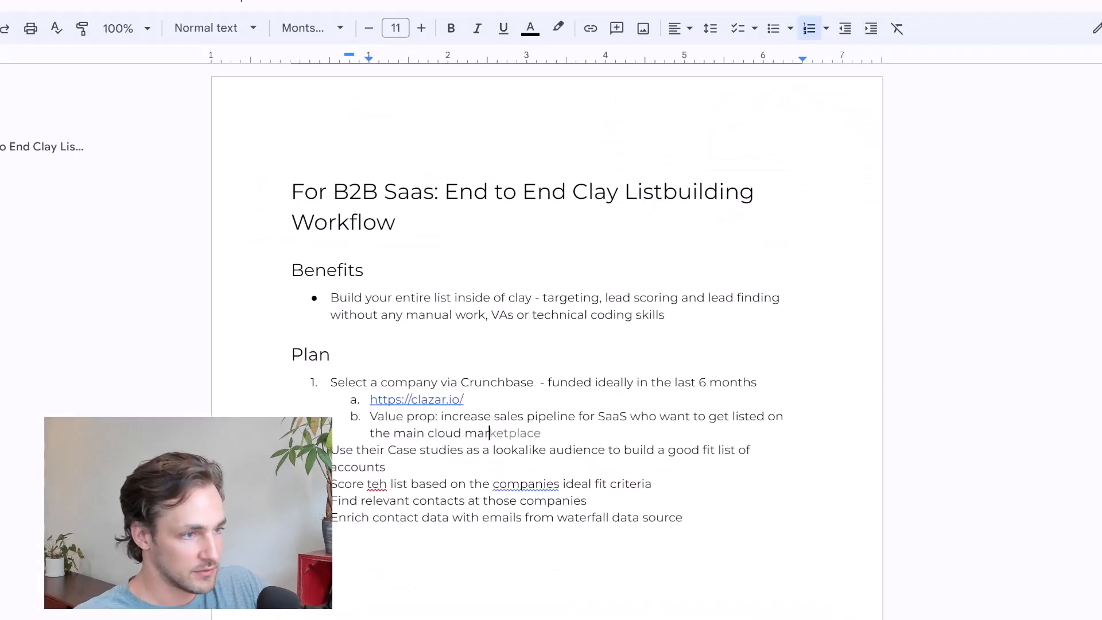
{"action": "type", "text": "ketplaces"}
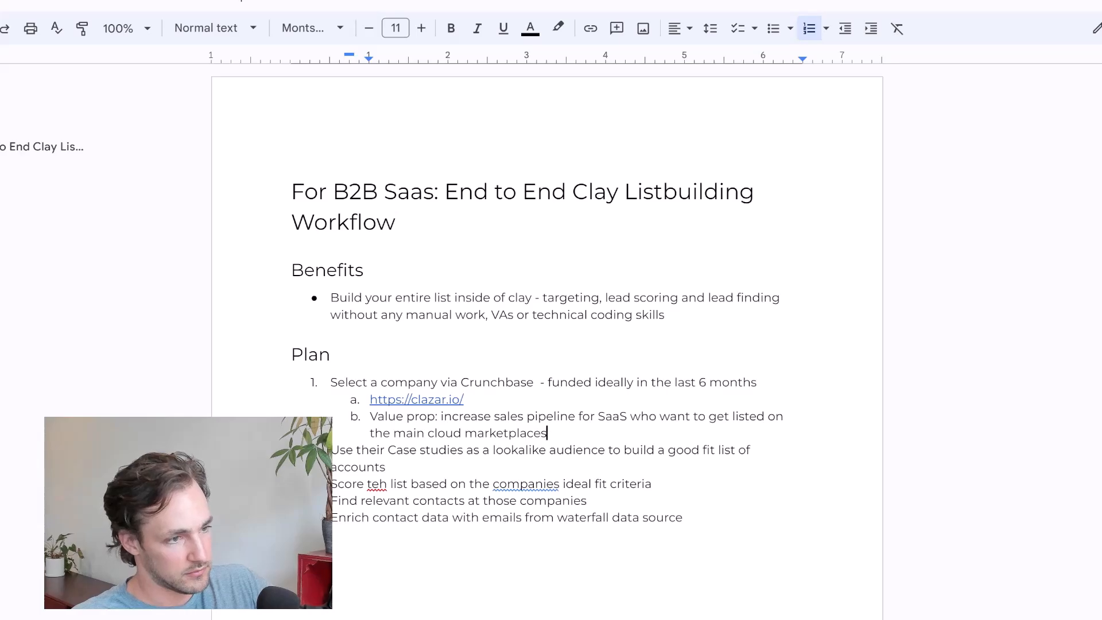
{"action": "key", "text": "Return"}
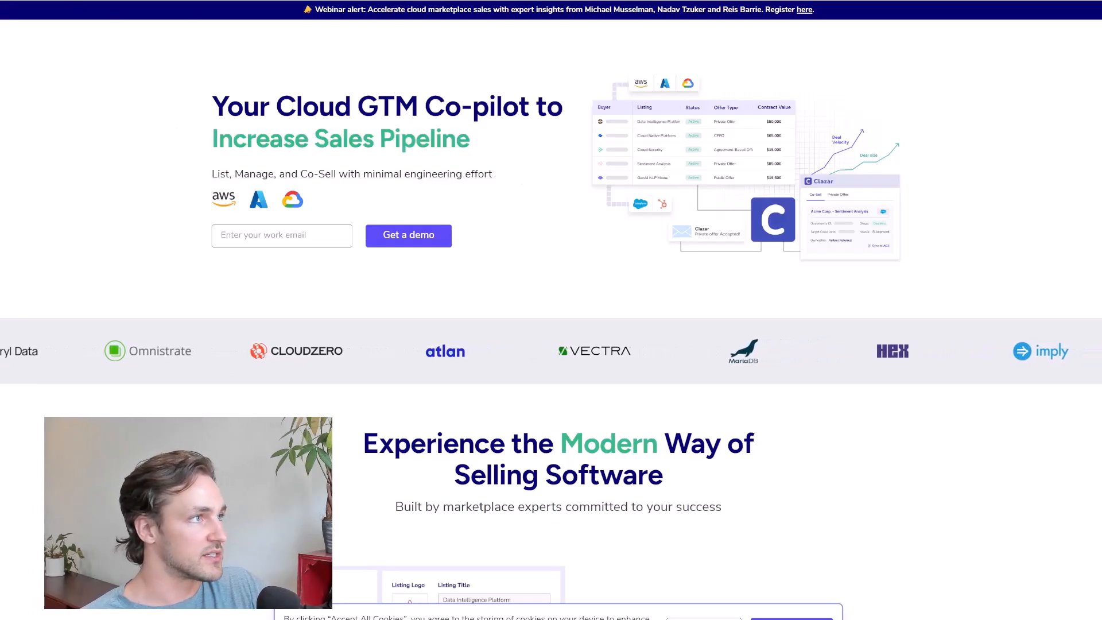
Browse the case studies on Clazar's website and open the Facets.cloud one
{"action": "mouse_move", "coordinate": [235, 2]}
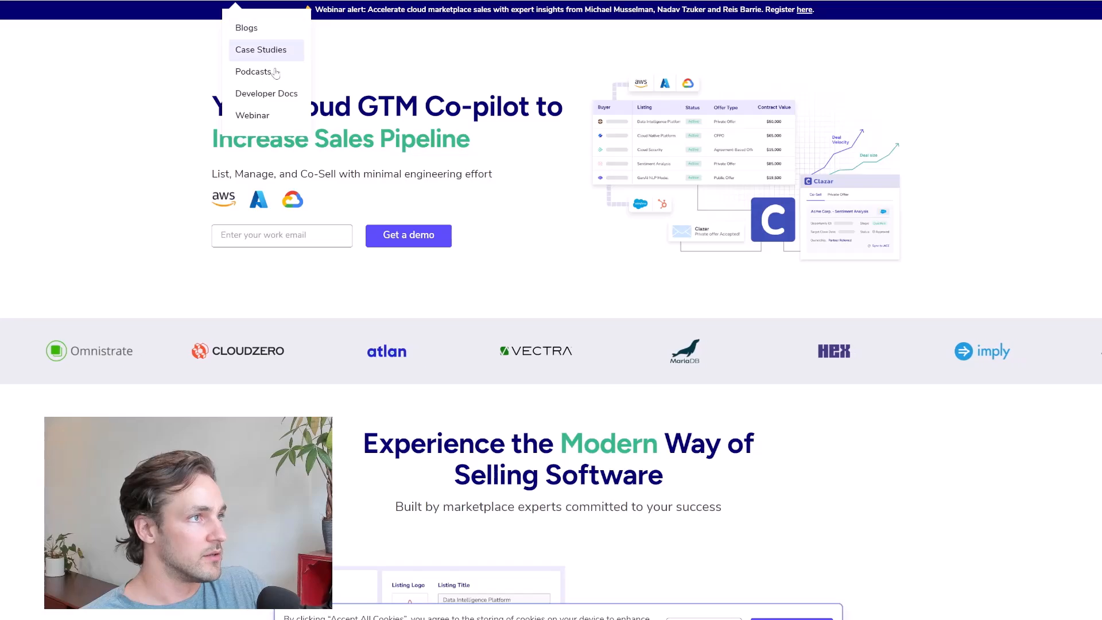
{"action": "left_click", "coordinate": [293, 60]}
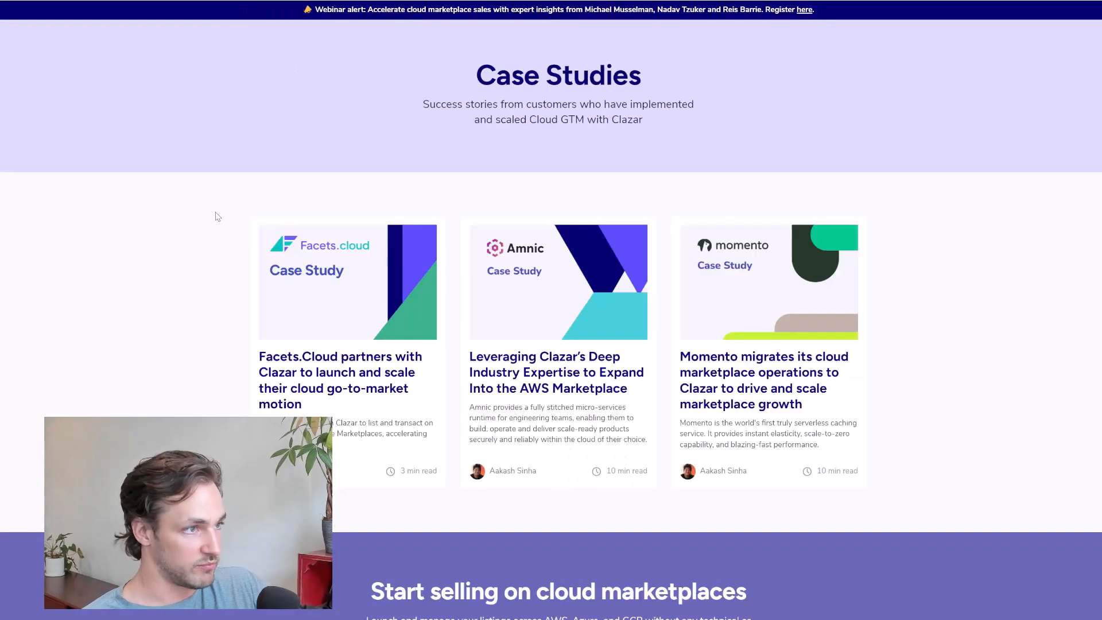
{"action": "scroll", "coordinate": [212, 258], "scroll_direction": "down", "scroll_amount": 3}
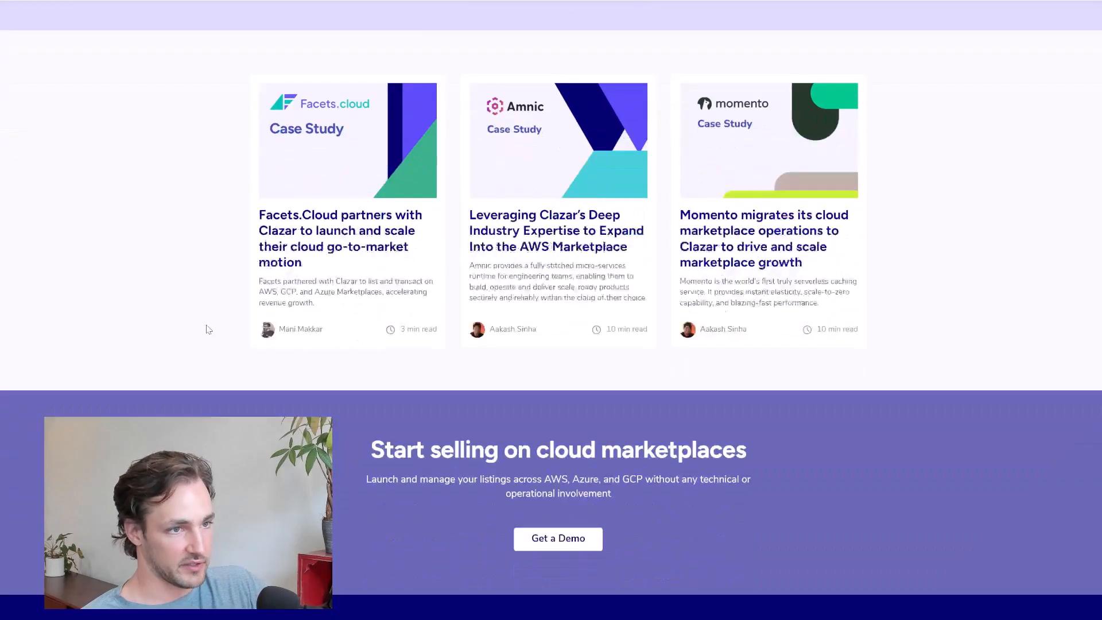
{"action": "scroll", "coordinate": [208, 329], "scroll_direction": "up", "scroll_amount": 1}
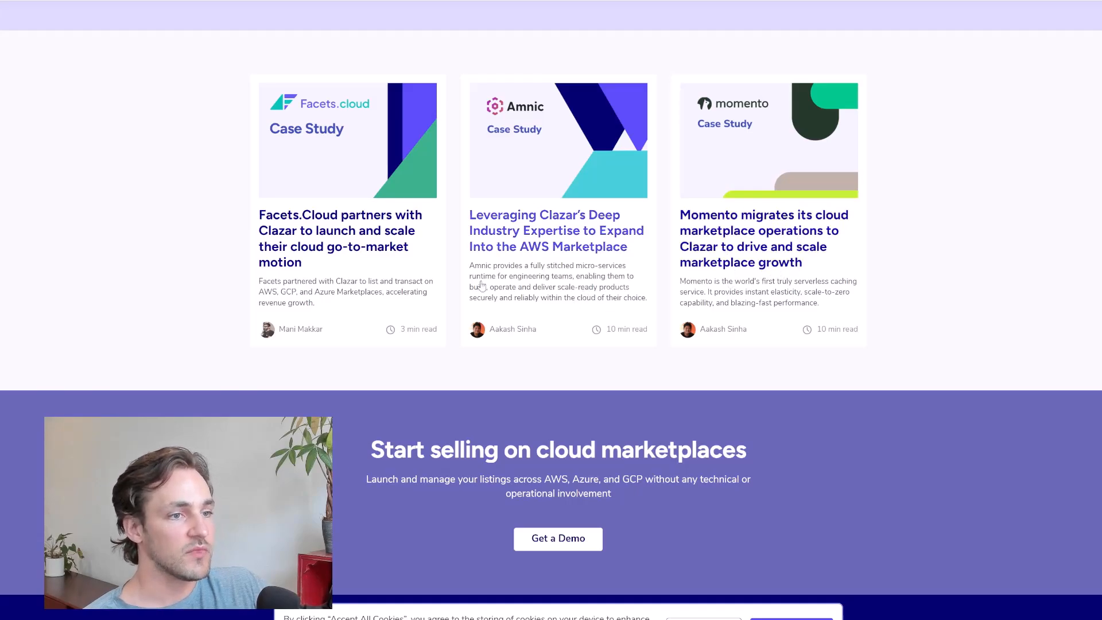
{"action": "left_click", "coordinate": [298, 241]}
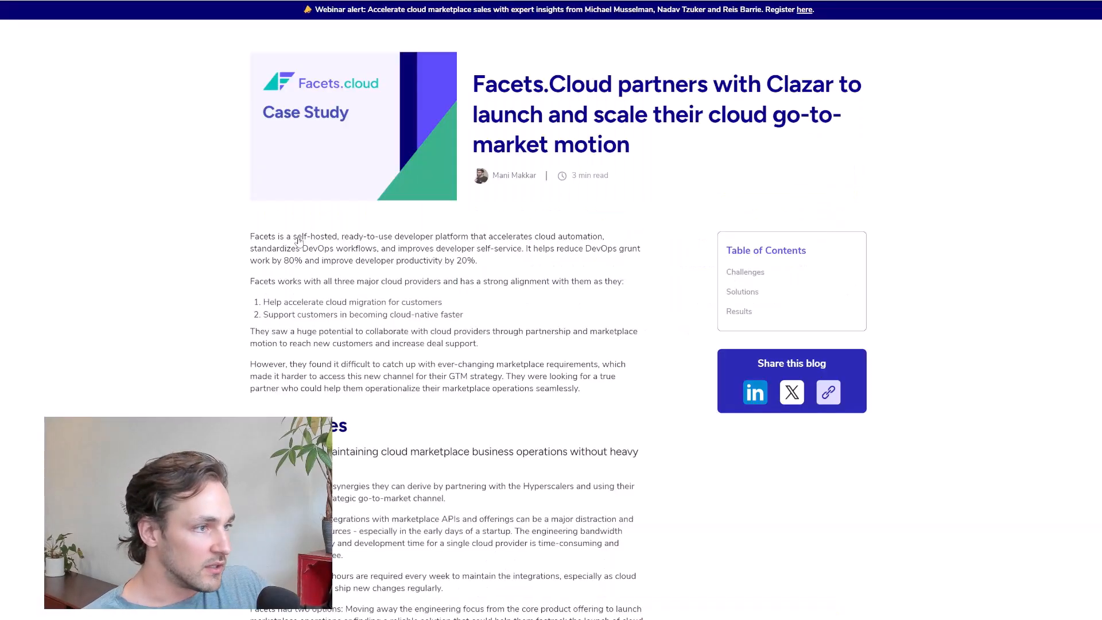
Read the Facets.cloud case study through its challenges, solutions, customer quote and results, noting the cloud marketplaces and the quoted person's role
{"action": "scroll", "coordinate": [202, 239], "scroll_direction": "down", "scroll_amount": 2}
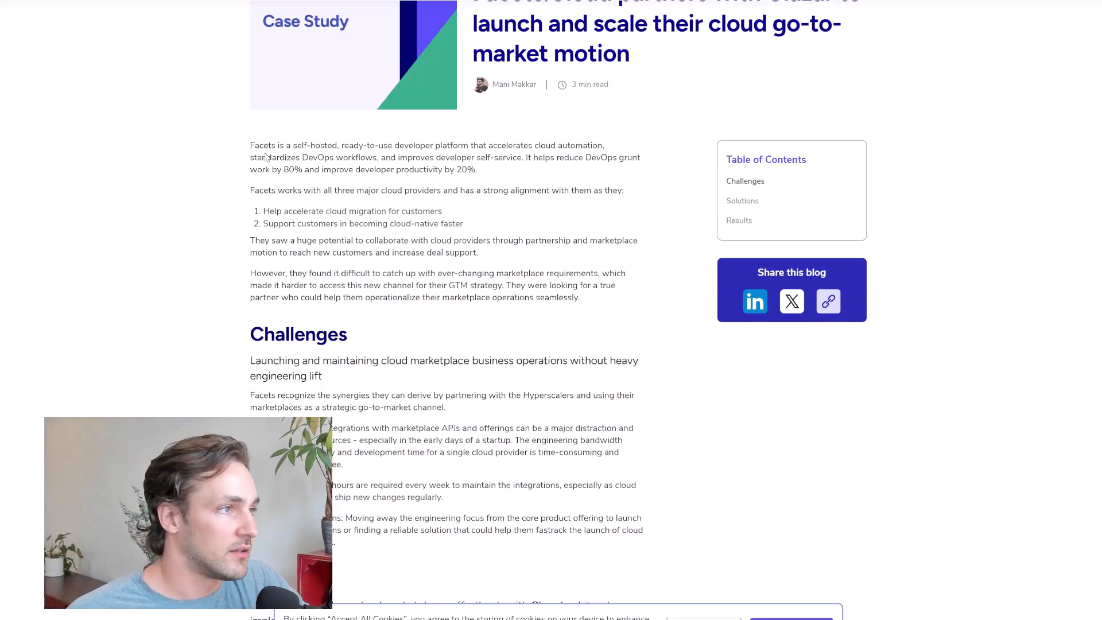
{"action": "left_click_drag", "start_coordinate": [265, 163], "coordinate": [374, 166]}
{"action": "left_click", "coordinate": [441, 178]}
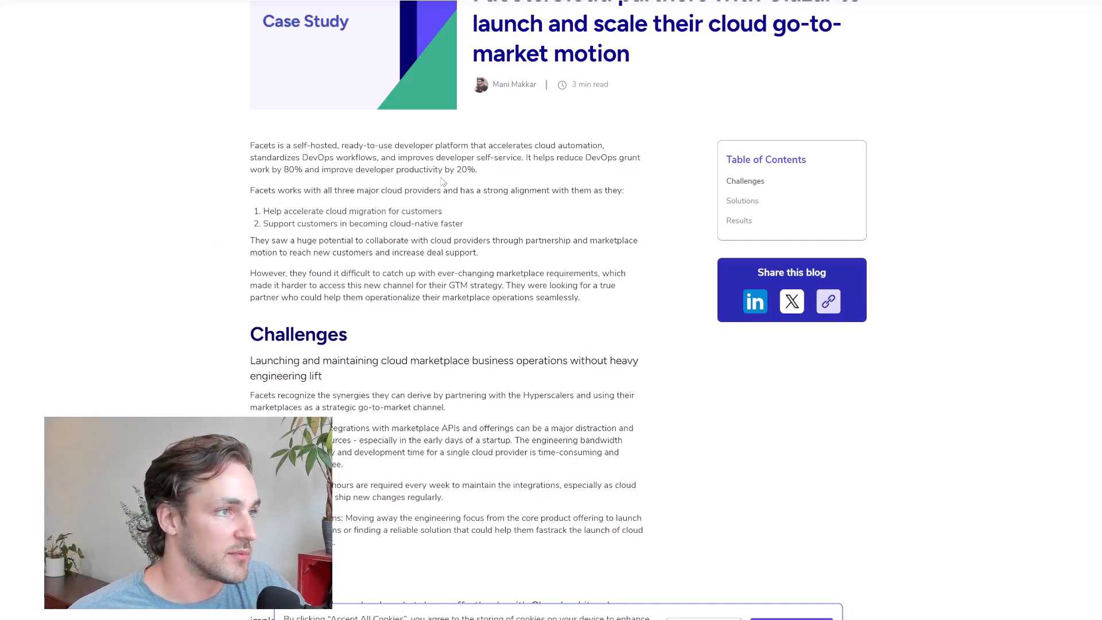
{"action": "scroll", "coordinate": [442, 201], "scroll_direction": "down", "scroll_amount": 2}
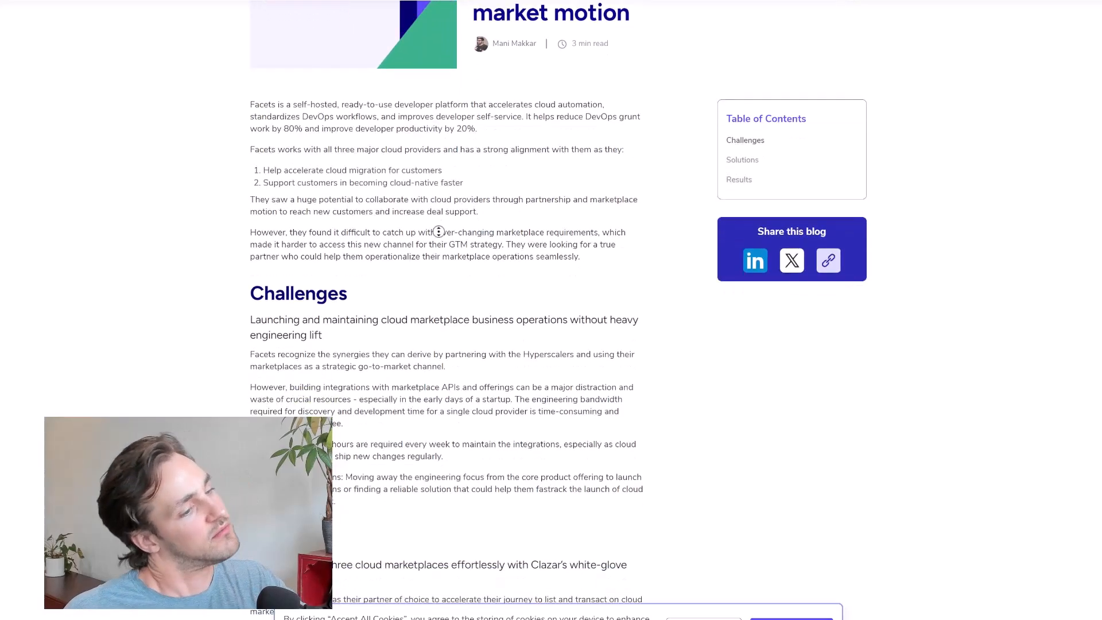
{"action": "scroll", "coordinate": [440, 247], "scroll_direction": "down", "scroll_amount": 1}
{"action": "scroll", "coordinate": [440, 265], "scroll_direction": "down", "scroll_amount": 10}
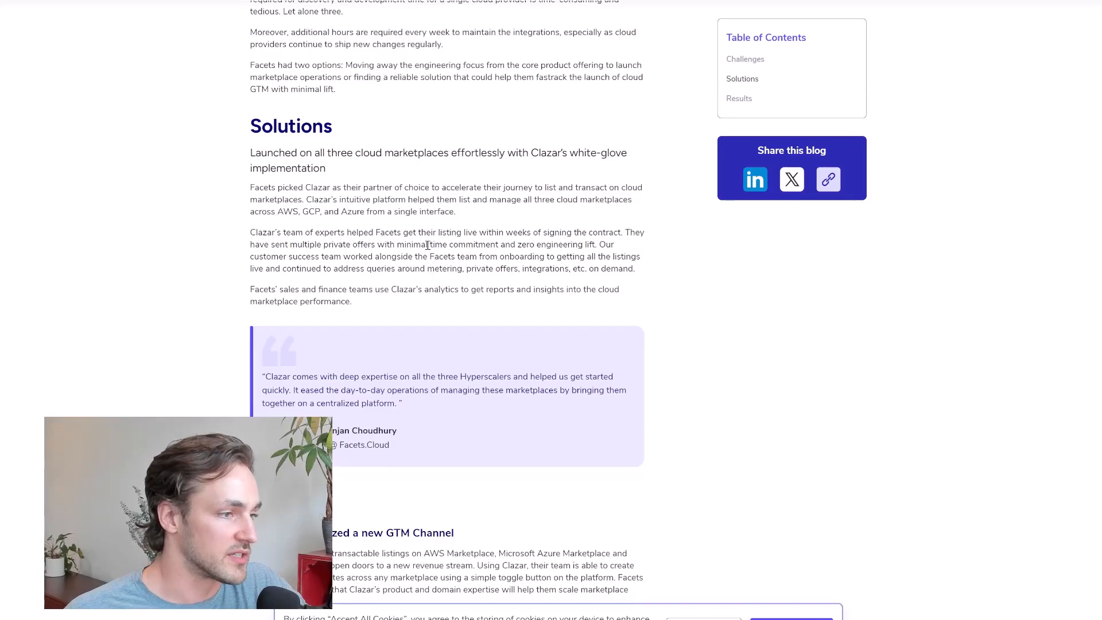
{"action": "left_click_drag", "start_coordinate": [278, 213], "coordinate": [364, 213]}
{"action": "left_click", "coordinate": [356, 212]}
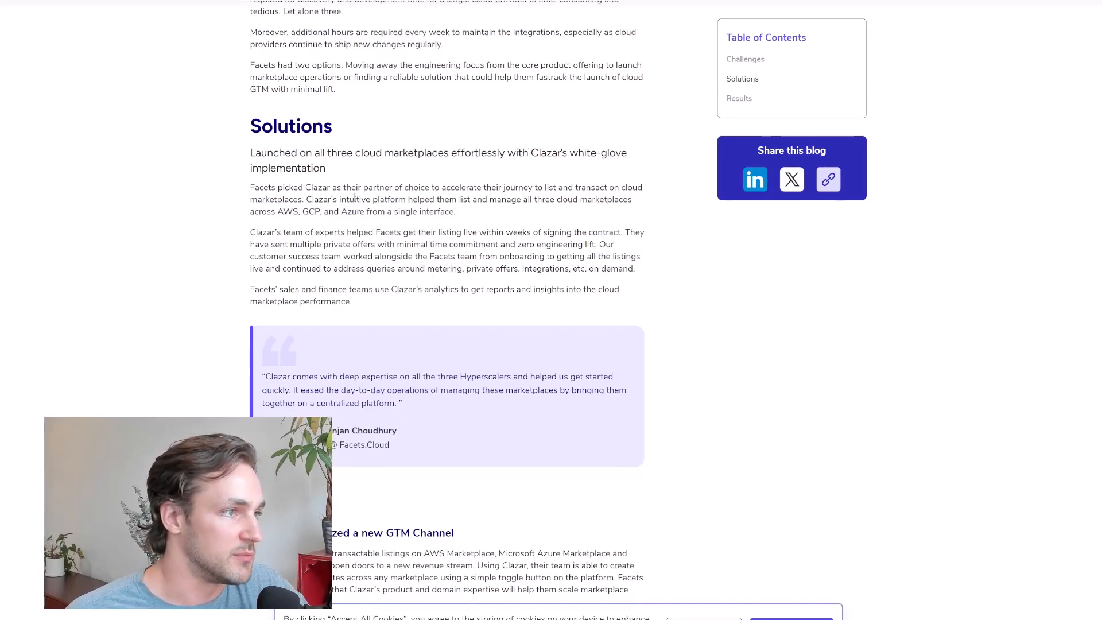
{"action": "scroll", "coordinate": [351, 345], "scroll_direction": "down", "scroll_amount": 1}
{"action": "scroll", "coordinate": [343, 333], "scroll_direction": "down", "scroll_amount": 5}
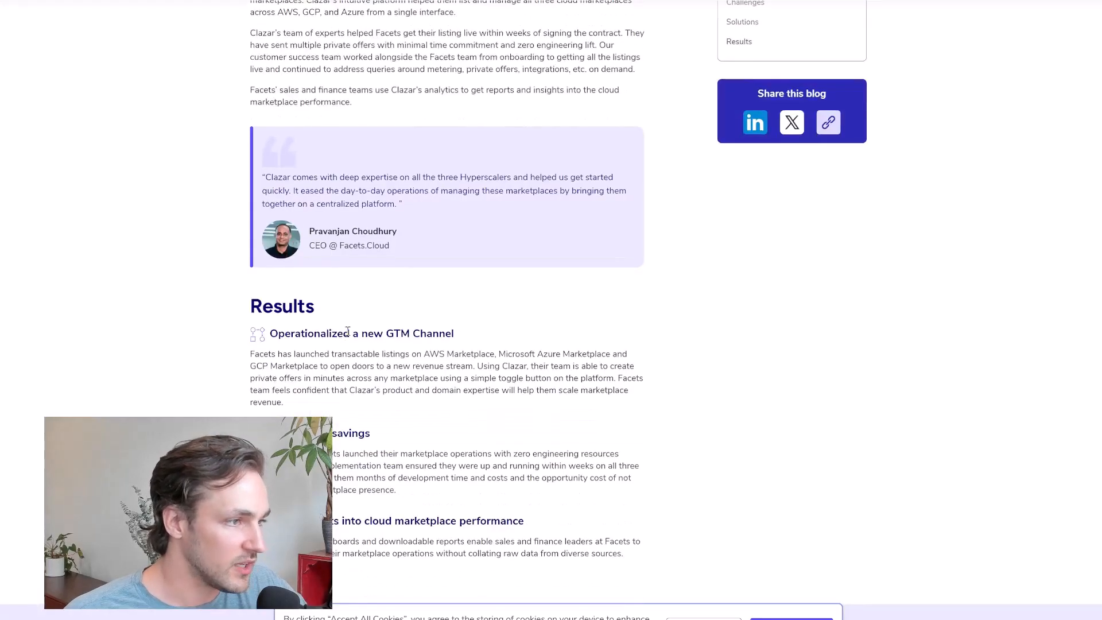
{"action": "scroll", "coordinate": [339, 228], "scroll_direction": "up", "scroll_amount": 1}
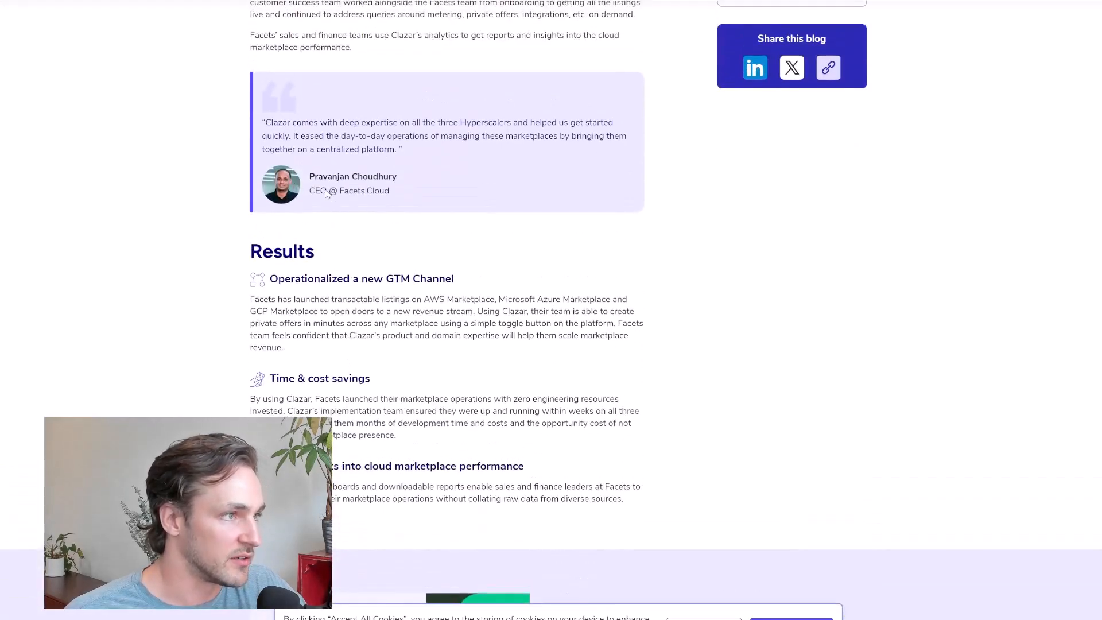
{"action": "scroll", "coordinate": [463, 217], "scroll_direction": "up", "scroll_amount": 7}
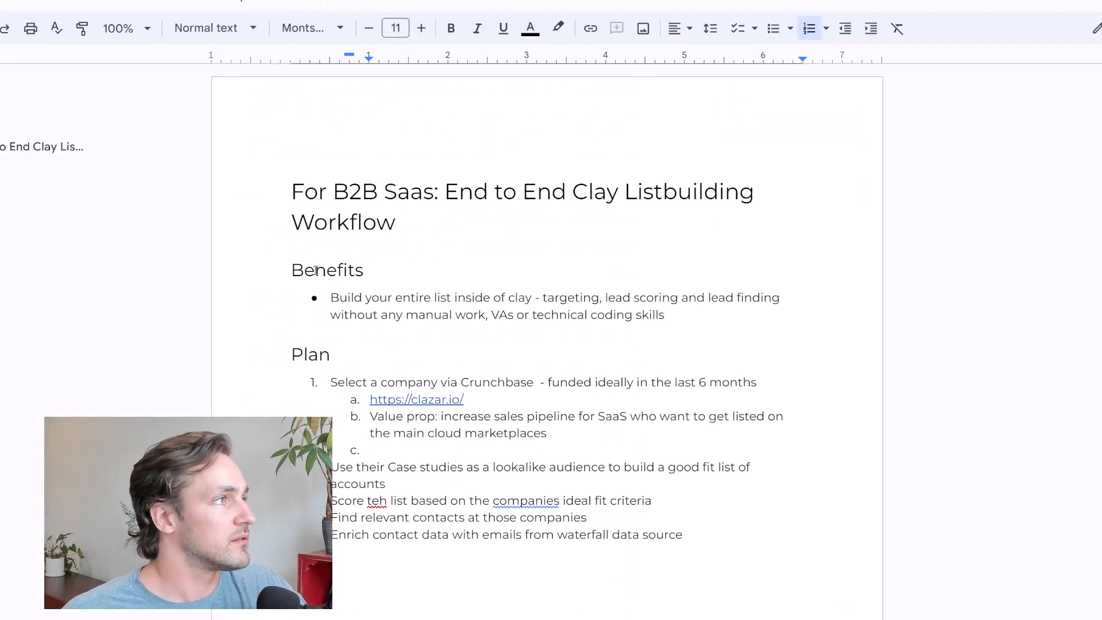
In the plan document, correct the misspelled "teh" to "the" in the third item about scoring the list
{"action": "scroll", "coordinate": [445, 323], "scroll_direction": "down", "scroll_amount": 3}
{"action": "left_click", "coordinate": [371, 337]}
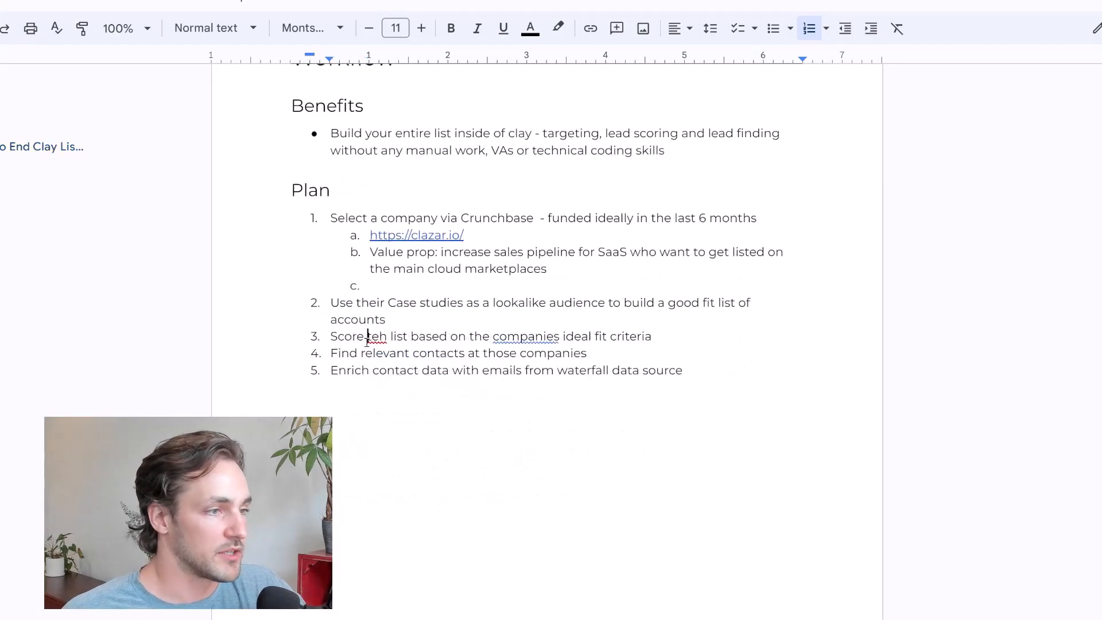
{"action": "left_click", "coordinate": [384, 315]}
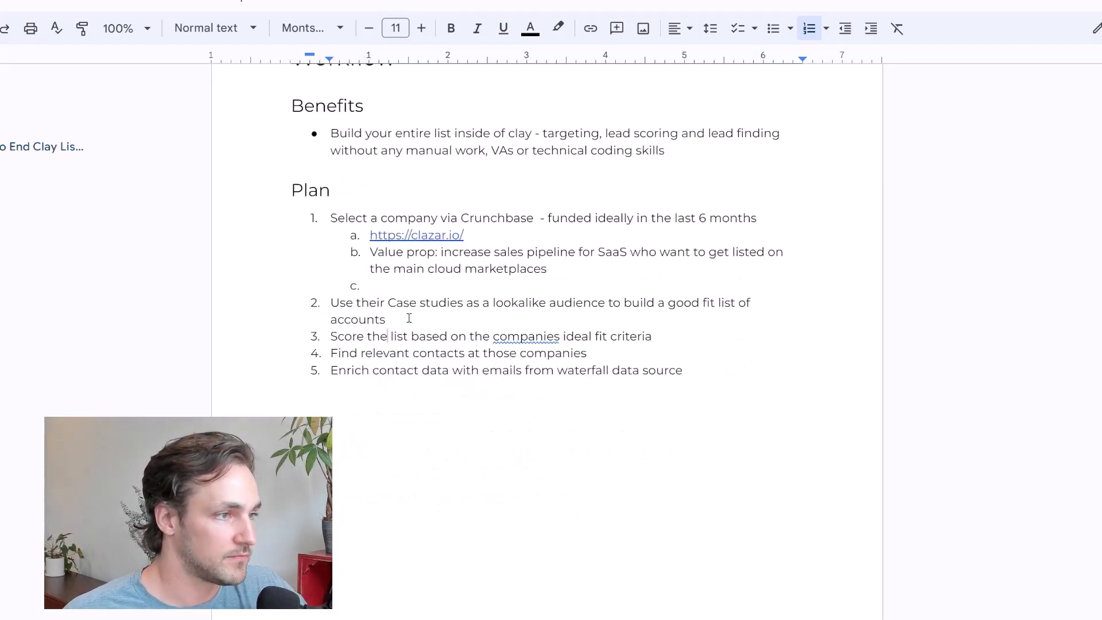
Add the sub-item "Persona: CEO" under the second item about using case studies as a lookalike audience
{"action": "left_click", "coordinate": [405, 317]}
{"action": "type", "text": "Persona: CEO"}
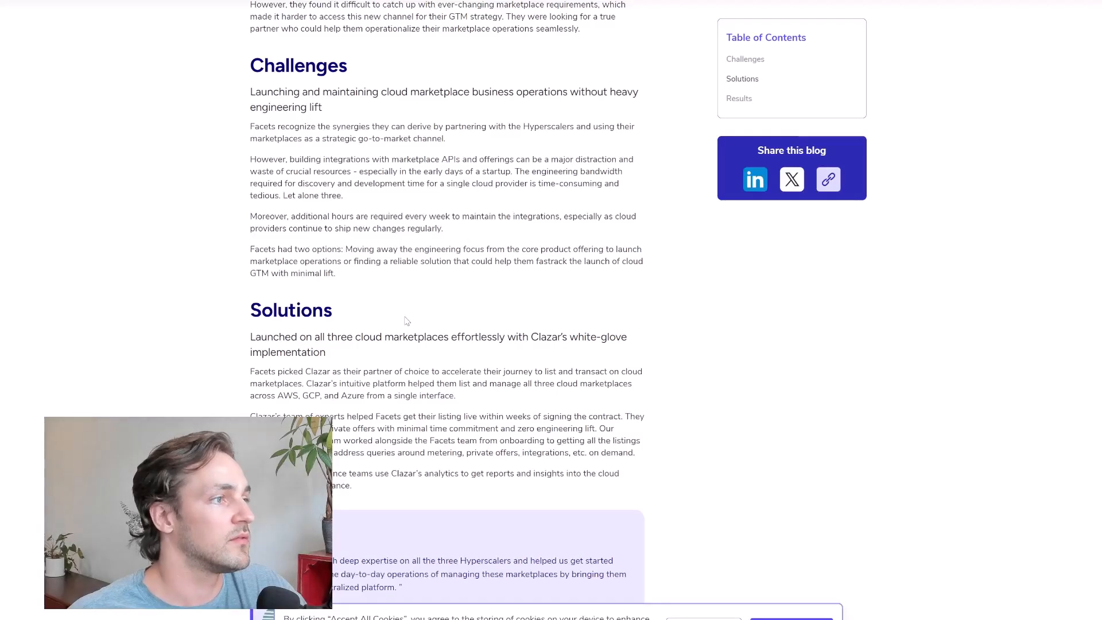
Return to the Facets.cloud case study, select the company name in its title, and open Apollo in a new browser tab
{"action": "scroll", "coordinate": [407, 320], "scroll_direction": "up", "scroll_amount": 6}
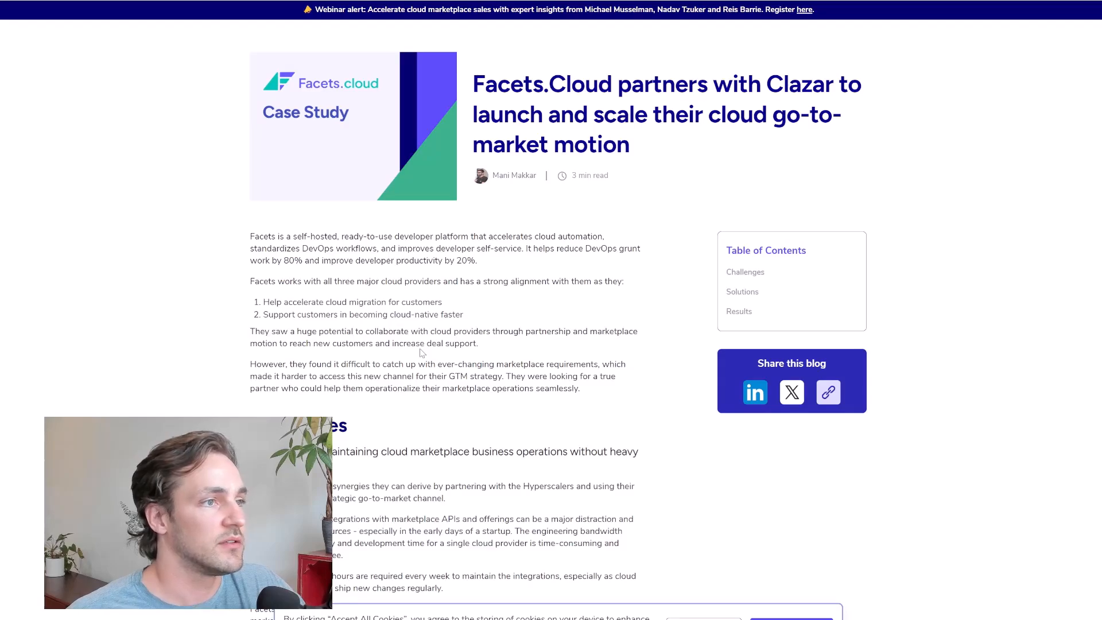
{"action": "double_click", "coordinate": [497, 81]}
{"action": "left_click_drag", "start_coordinate": [497, 81], "coordinate": [567, 76]}
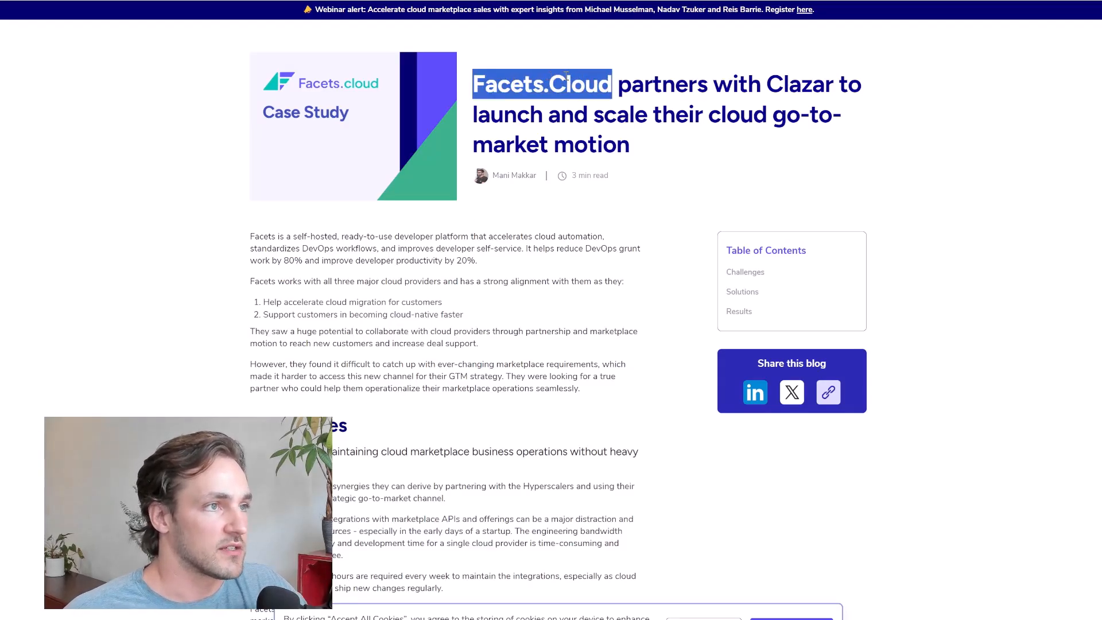
{"action": "key", "text": "ctrl+t"}
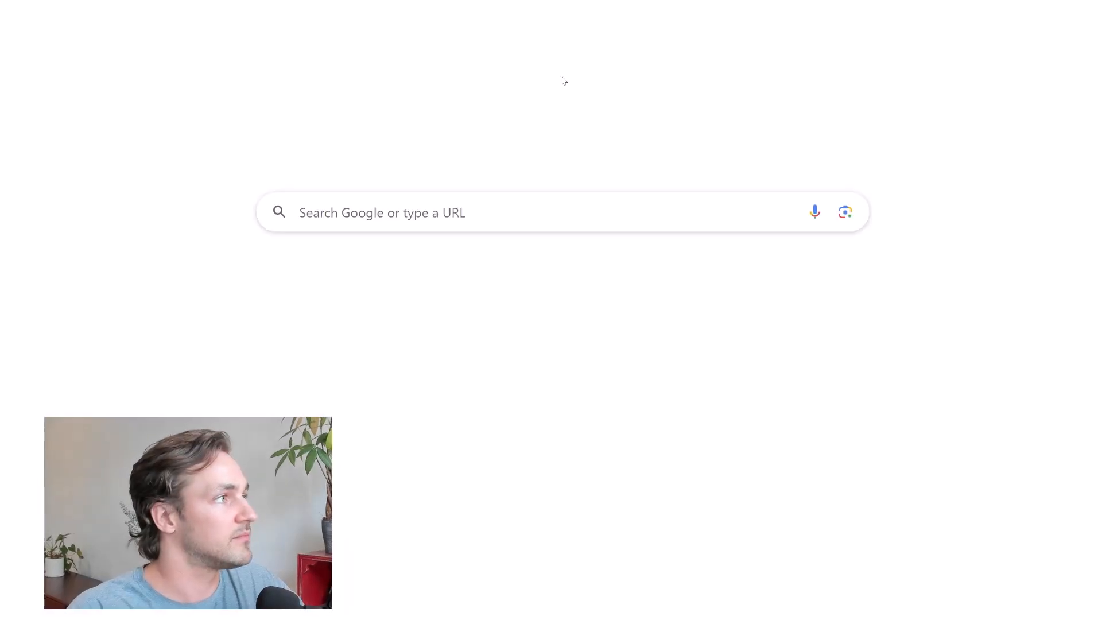
{"action": "type", "text": "app"}
{"action": "key", "text": "Return"}
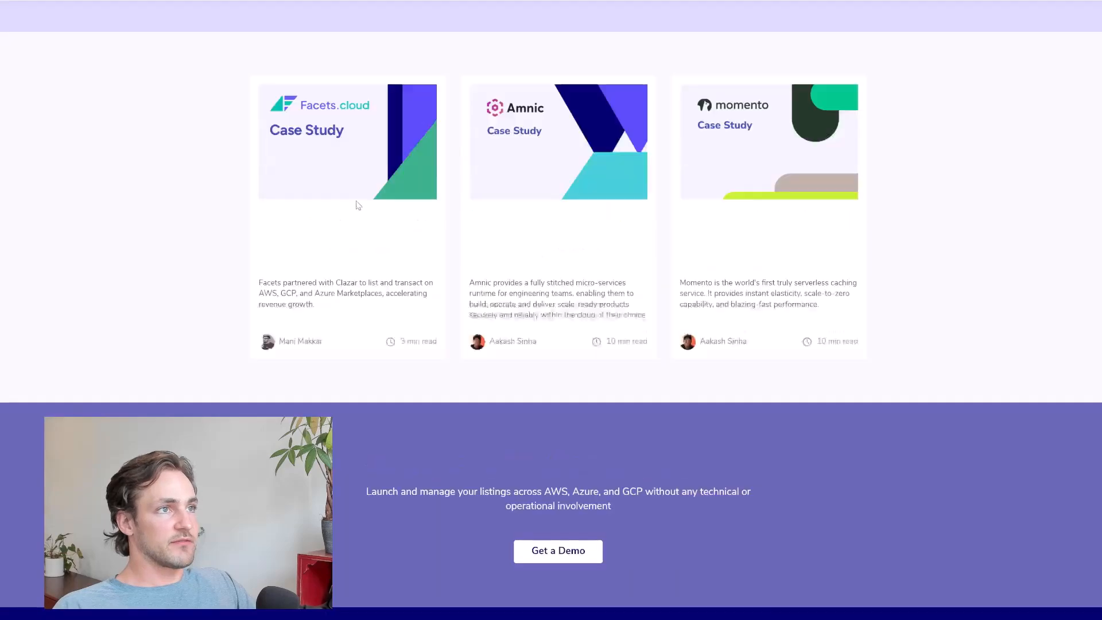
Open the Amnic case study from Clazar's case studies page and review its solutions, quoted customer's role and results
{"action": "scroll", "coordinate": [356, 204], "scroll_direction": "up", "scroll_amount": 3}
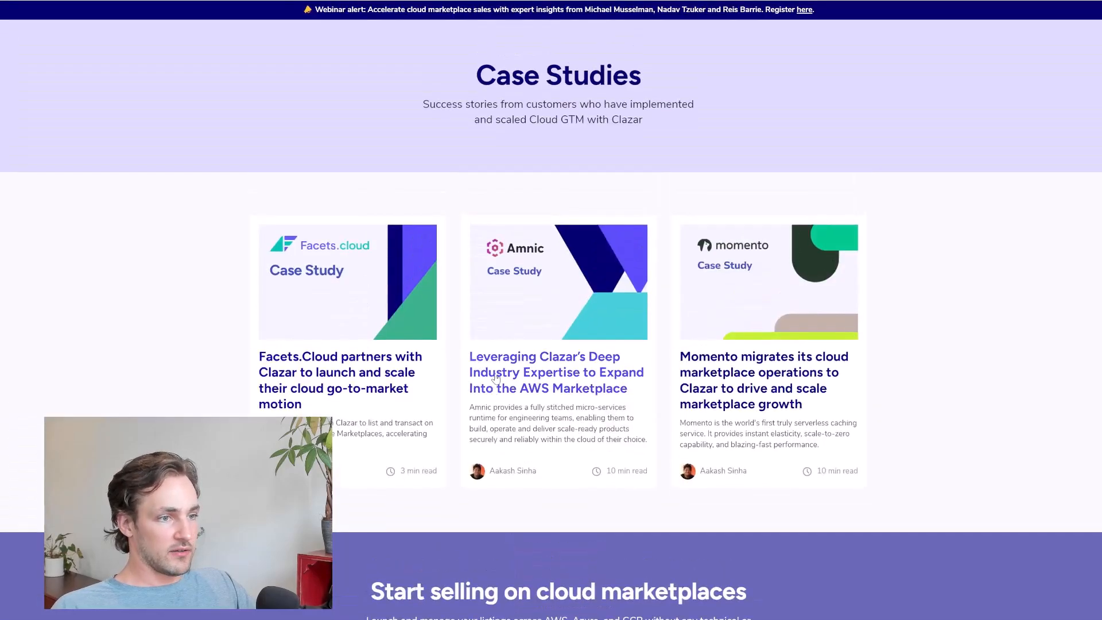
{"action": "left_click", "coordinate": [496, 378]}
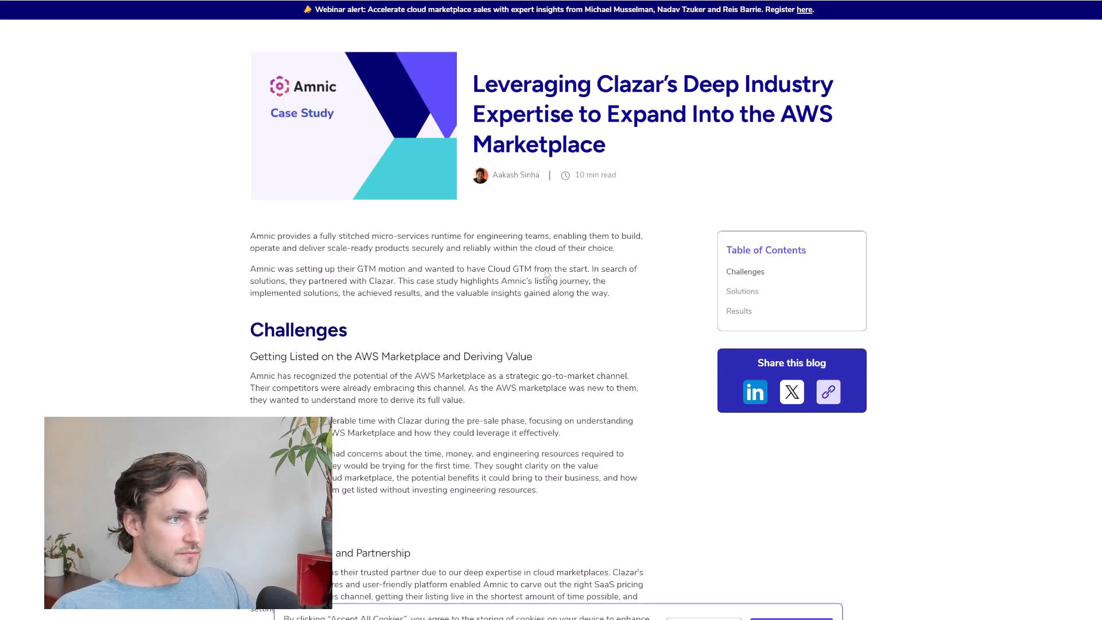
{"action": "scroll", "coordinate": [527, 279], "scroll_direction": "down", "scroll_amount": 5}
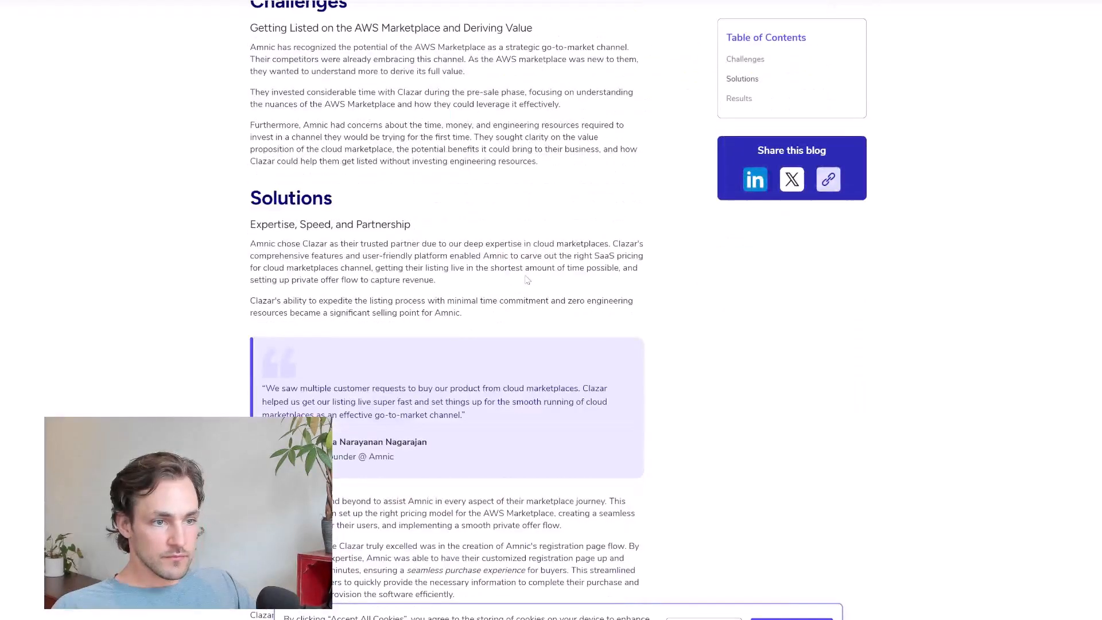
{"action": "scroll", "coordinate": [527, 280], "scroll_direction": "down", "scroll_amount": 3}
{"action": "double_click", "coordinate": [381, 292]}
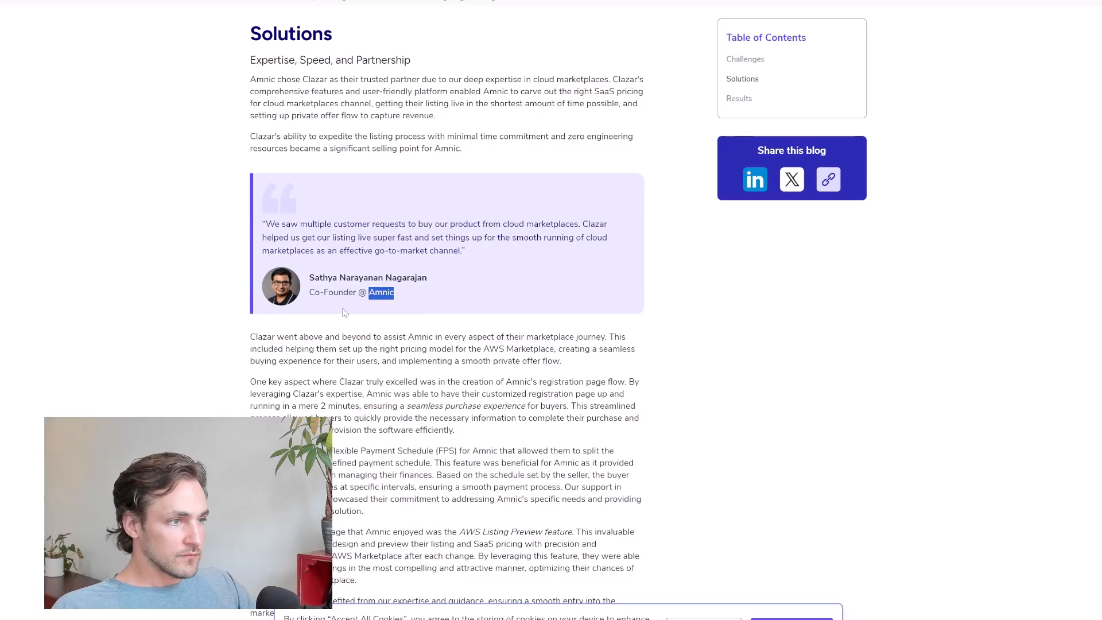
{"action": "scroll", "coordinate": [298, 241], "scroll_direction": "down", "scroll_amount": 7}
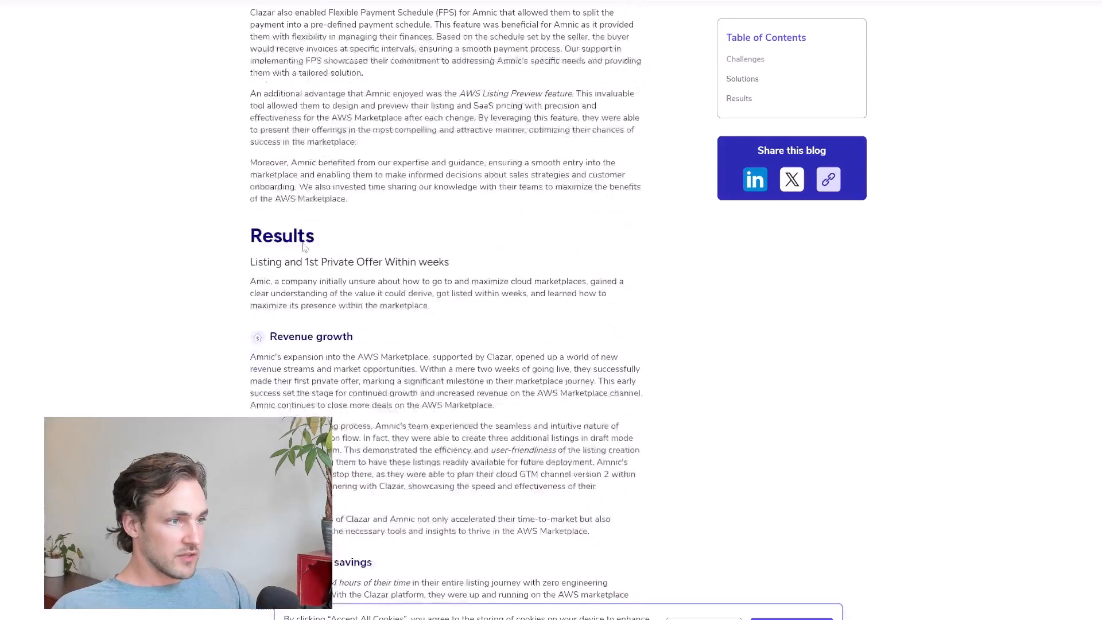
{"action": "scroll", "coordinate": [305, 246], "scroll_direction": "down", "scroll_amount": 10}
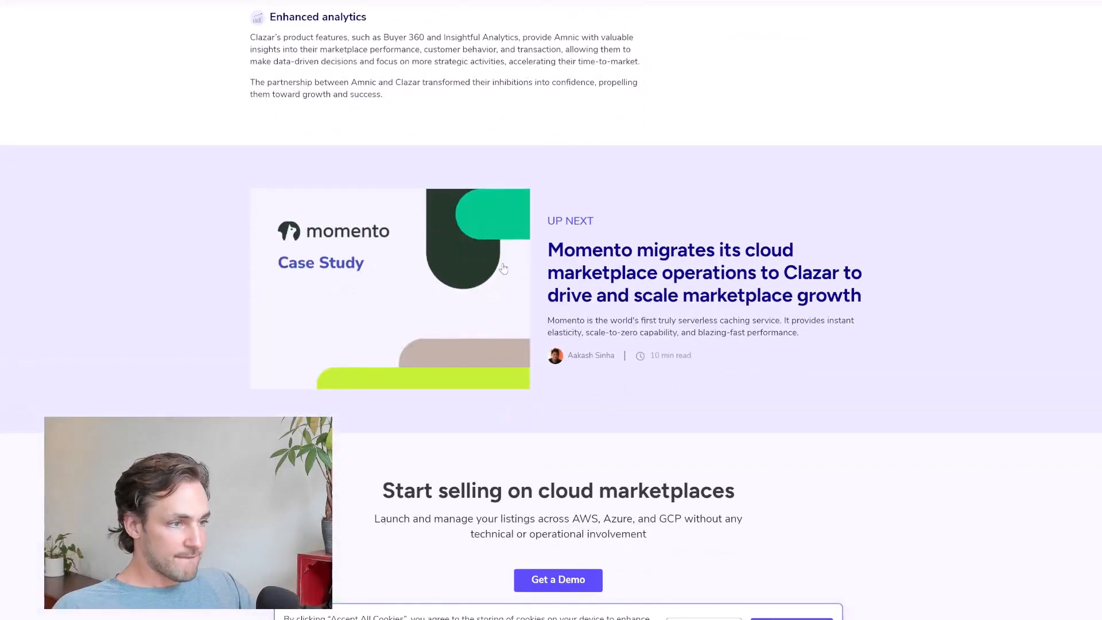
{"action": "scroll", "coordinate": [503, 268], "scroll_direction": "up", "scroll_amount": 18}
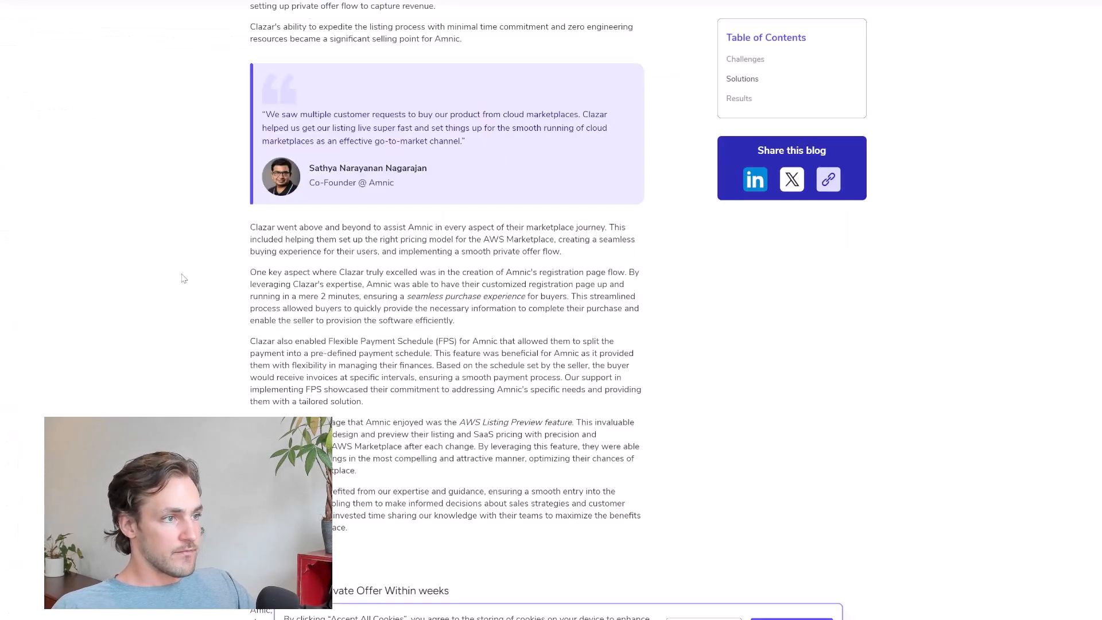
Open the Momento case study and look up the company name from its title in a new browser tab
{"action": "key", "text": "alt+Left"}
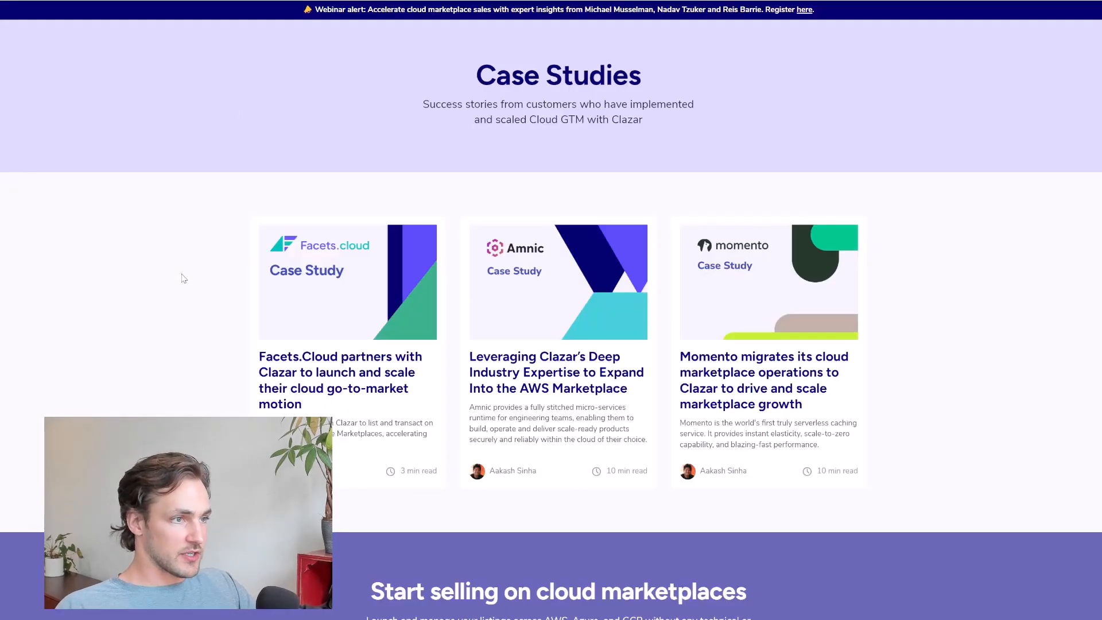
{"action": "left_click", "coordinate": [722, 360]}
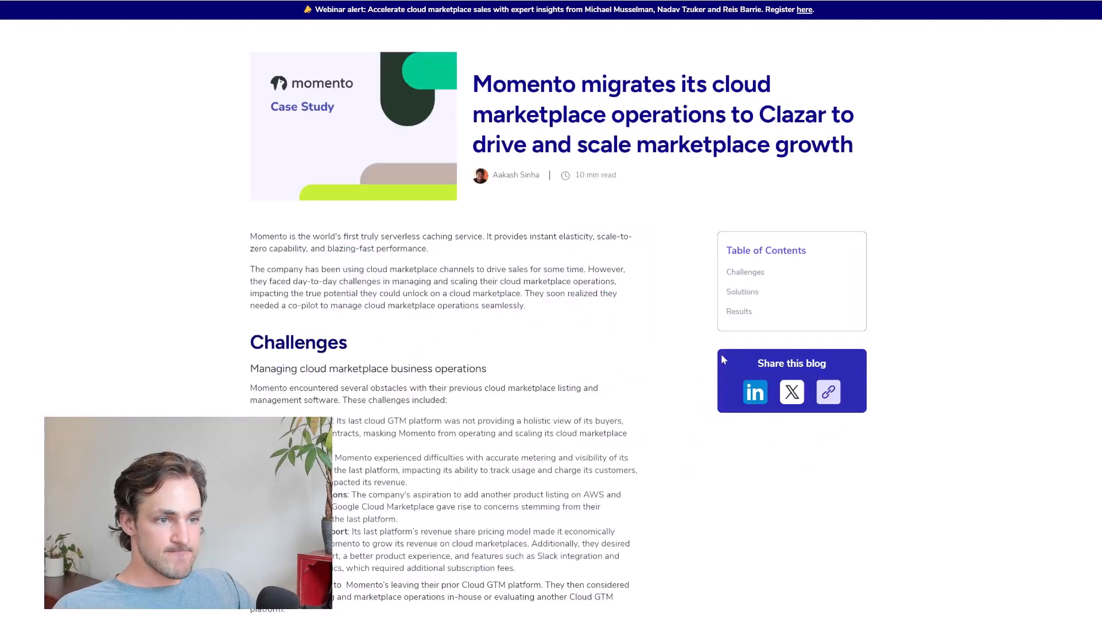
{"action": "double_click", "coordinate": [514, 96]}
{"action": "key", "text": "ctrl+c"}
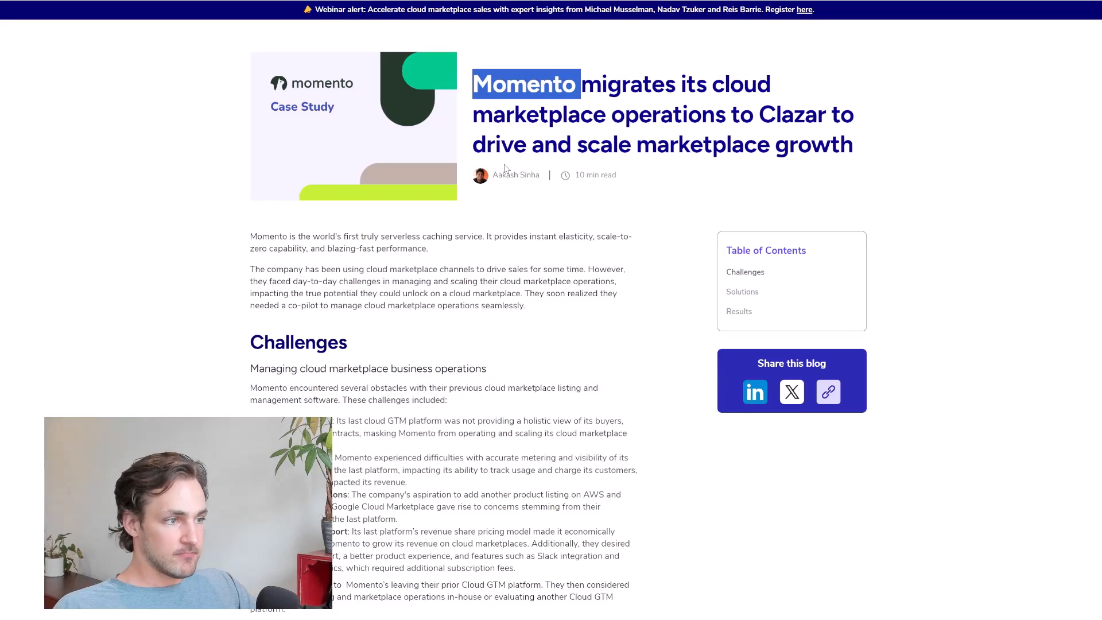
{"action": "key", "text": "ctrl+t"}
{"action": "key", "text": "ctrl+v"}
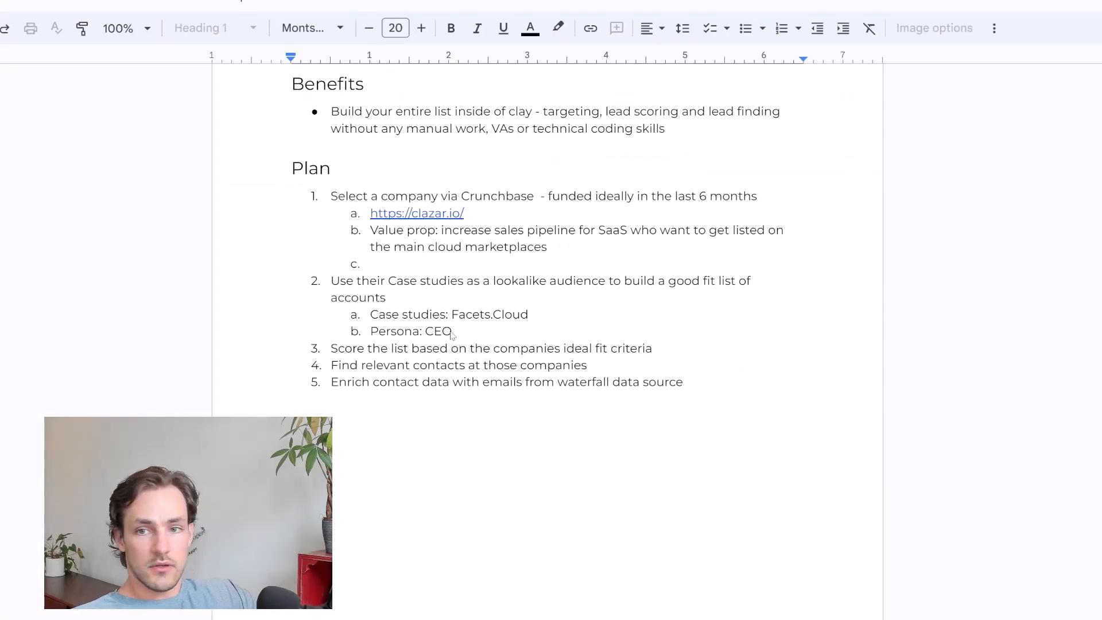
{"action": "left_click", "coordinate": [489, 212]}
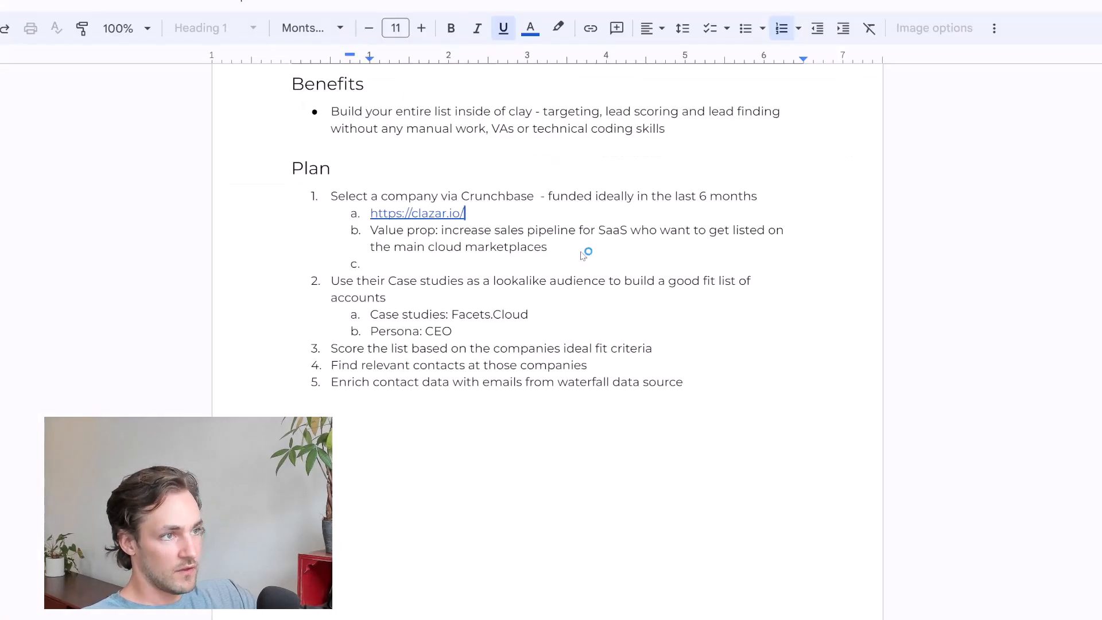
{"action": "key", "text": "Return"}
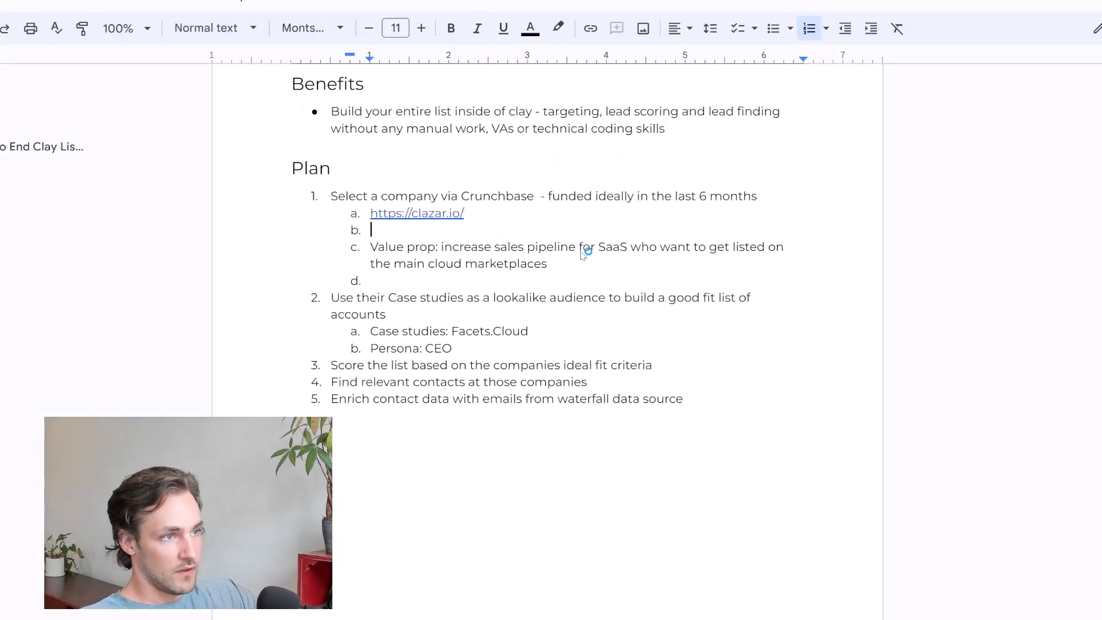
{"action": "type", "text": "Facets.Cloud https://amnic.com/ https://www.gomomento.com/"}
{"action": "key", "text": "Up"}
{"action": "key", "text": "Up"}
{"action": "key", "text": "Up"}
{"action": "key", "text": "shift+End"}
{"action": "key", "text": "Delete"}
{"action": "key", "text": "Delete"}
{"action": "key", "text": "Down"}
Indent the value prop sub-item one level under the gomomento.com link and remove the empty sub-item below it
{"action": "key", "text": "Down"}
{"action": "key", "text": "Delete"}
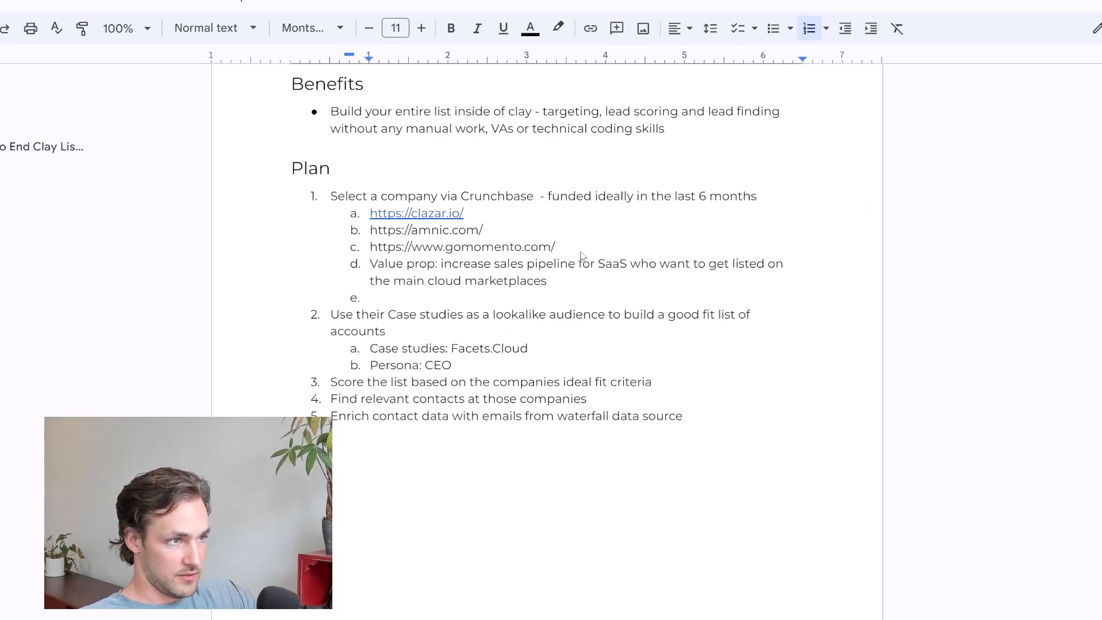
{"action": "key", "text": "Tab"}
{"action": "key", "text": "Down"}
{"action": "key", "text": "Down"}
{"action": "key", "text": "BackSpace"}
{"action": "key", "text": "BackSpace"}
{"action": "key", "text": "BackSpace"}
{"action": "left_click", "coordinate": [581, 253]}
{"action": "key", "text": "shift+Up"}
{"action": "key", "text": "shift+Up"}
{"action": "key", "text": "Down"}
{"action": "key", "text": "Down"}
{"action": "key", "text": "Down"}
{"action": "key", "text": "Home"}
{"action": "key", "text": "shift+End"}
{"action": "key", "text": "shift+Down"}
{"action": "key", "text": "Left"}
{"action": "key", "text": "shift+End"}
{"action": "key", "text": "shift+Down"}
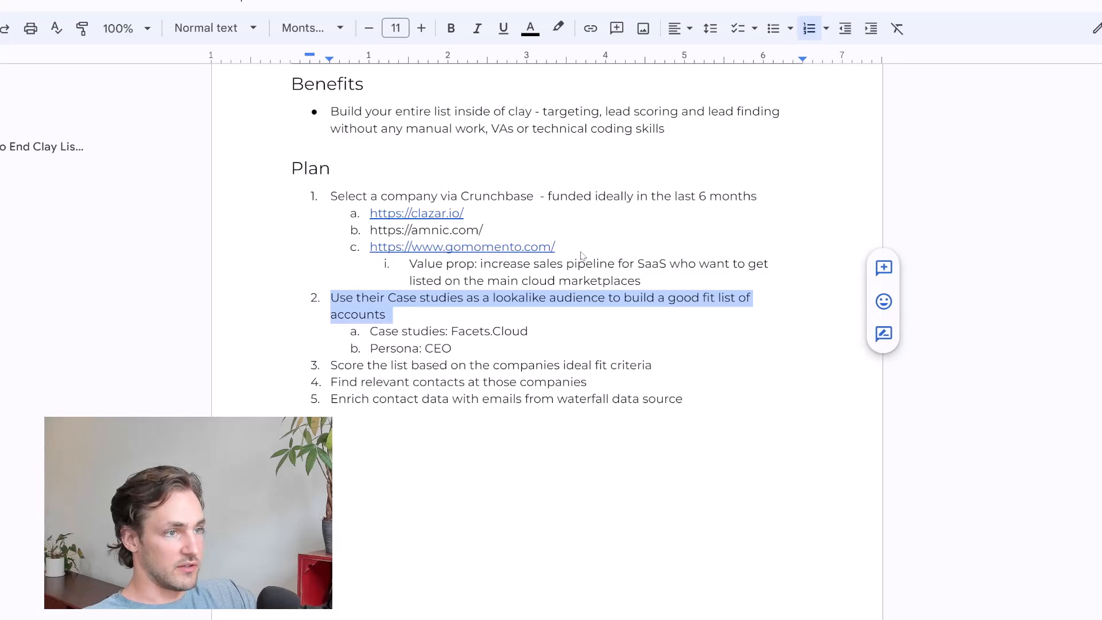
{"action": "key", "text": "Left"}
{"action": "key", "text": "Down"}
{"action": "key", "text": "End"}
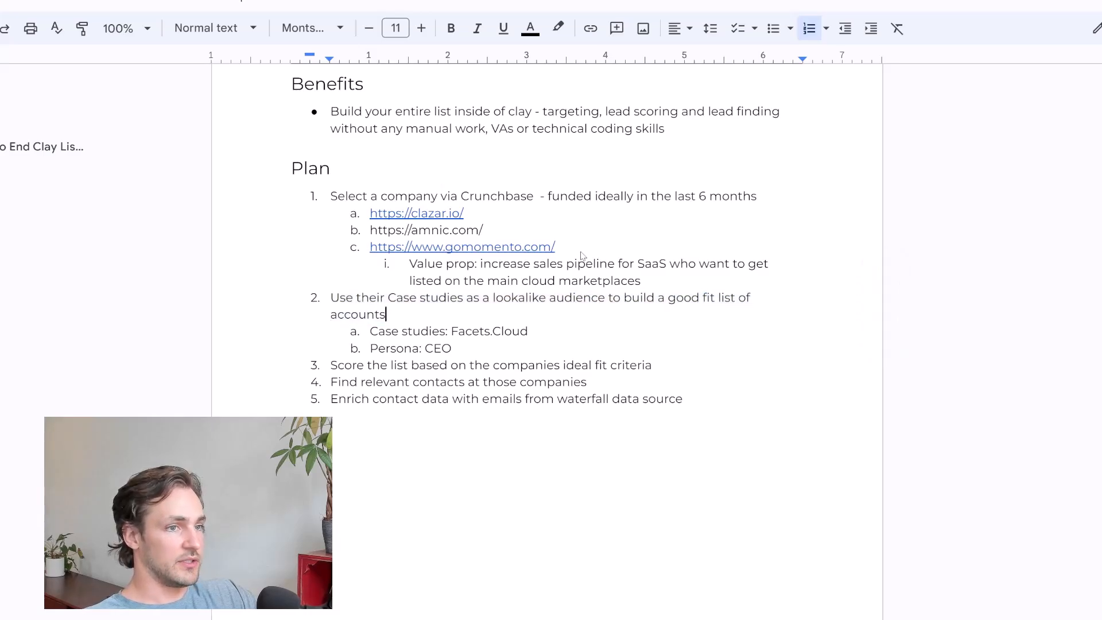
{"action": "key", "text": "Up"}
{"action": "key", "text": "Up"}
{"action": "key", "text": "shift+Down"}
{"action": "key", "text": "shift+Down"}
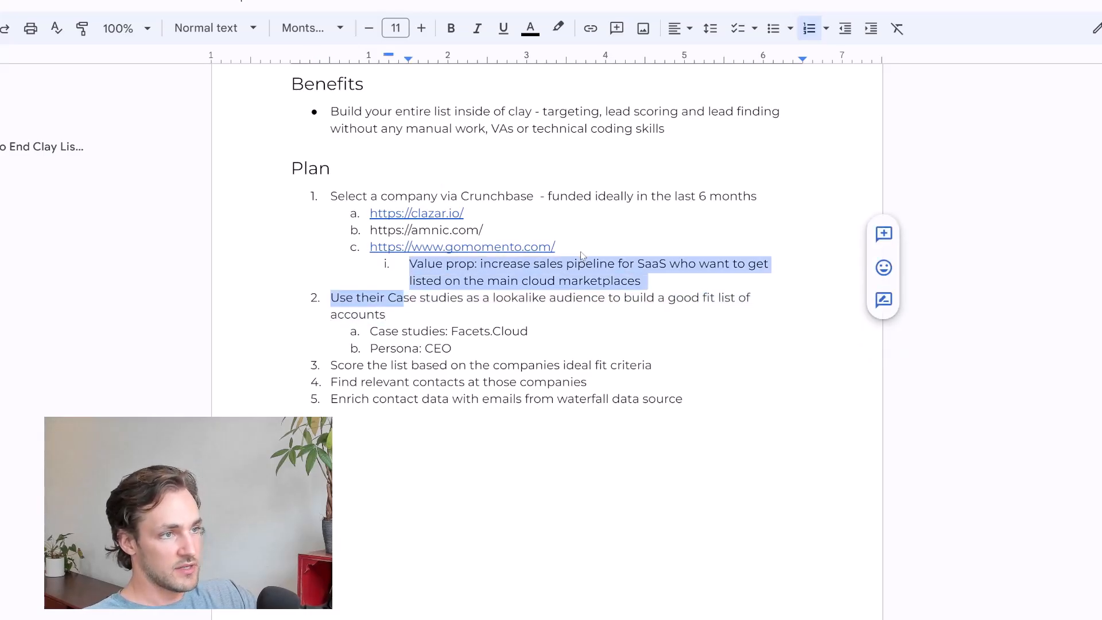
{"action": "key", "text": "Right"}
Extend the persona sub-item under the second item to read "Persona: CEO, Founder, at 50 person company"
{"action": "key", "text": "Up"}
{"action": "key", "text": "End"}
{"action": "key", "text": "Down"}
{"action": "key", "text": "Down"}
{"action": "key", "text": "Down"}
{"action": "key", "text": "Down"}
{"action": "key", "text": "Home"}
{"action": "key", "text": "shift+End"}
{"action": "key", "text": "Right"}
{"action": "type", "text": ", Founder, "}
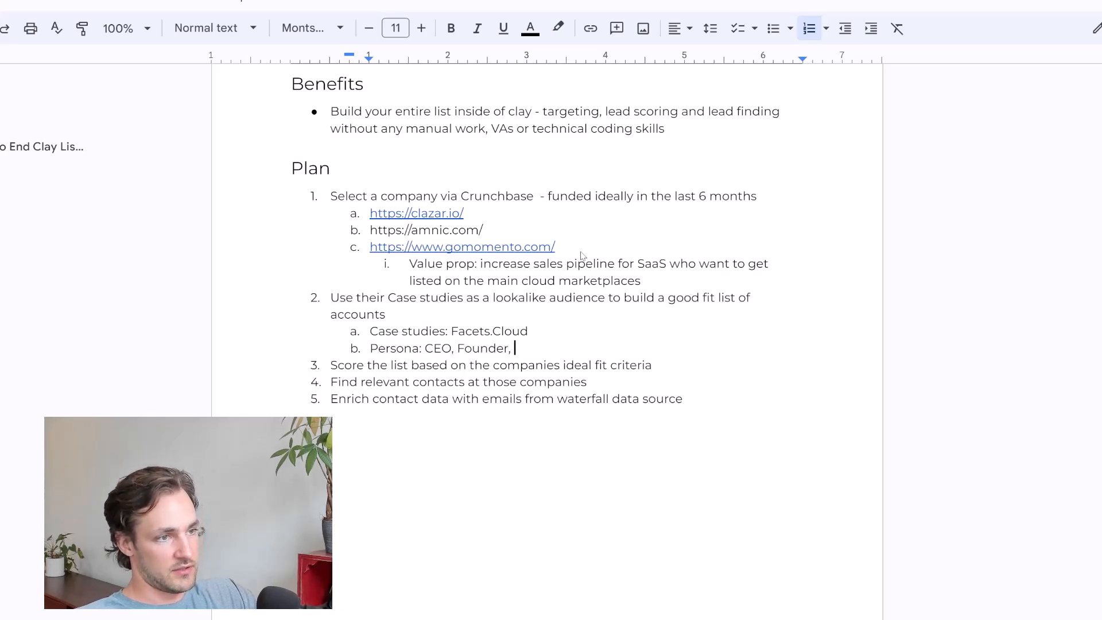
{"action": "type", "text": "at 50 person"}
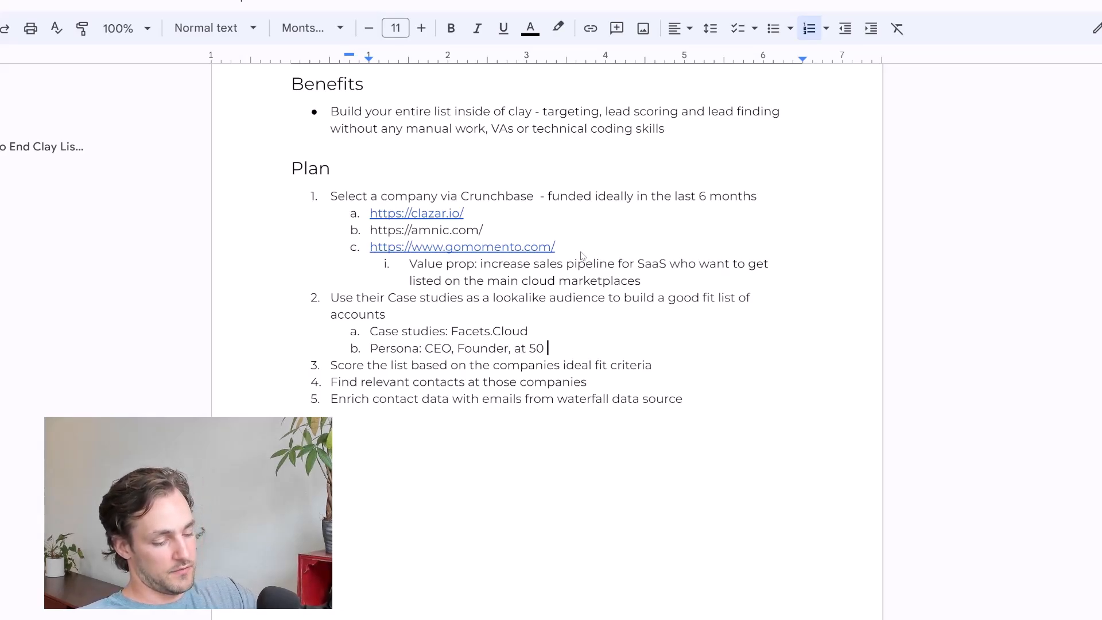
{"action": "type", "text": " company"}
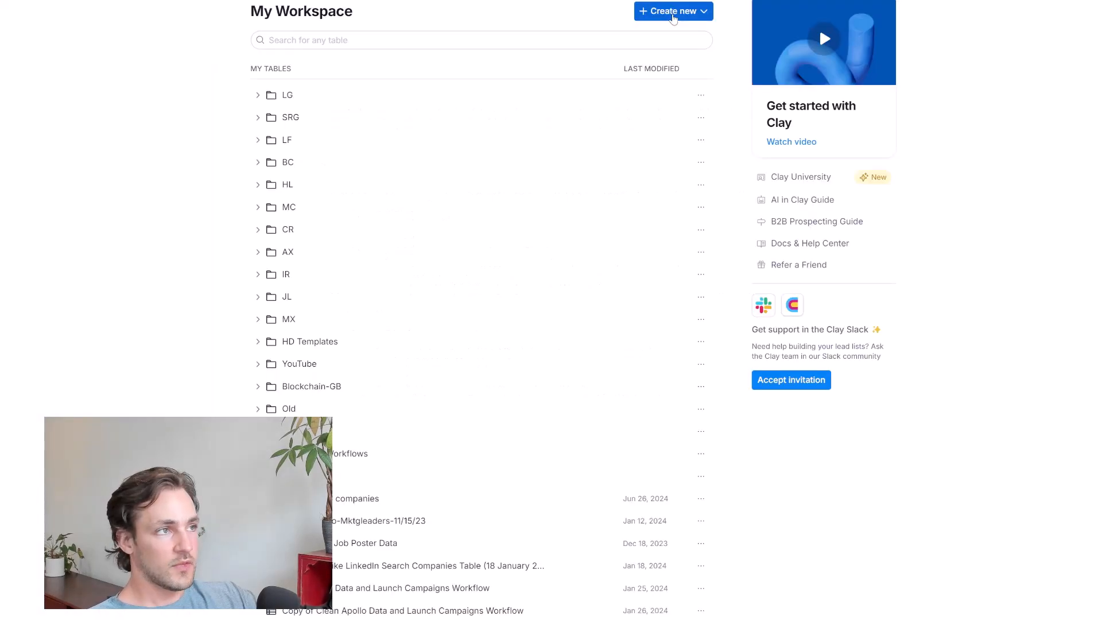
Create a new table that uses Find Companies as its source
{"action": "left_click", "coordinate": [674, 13]}
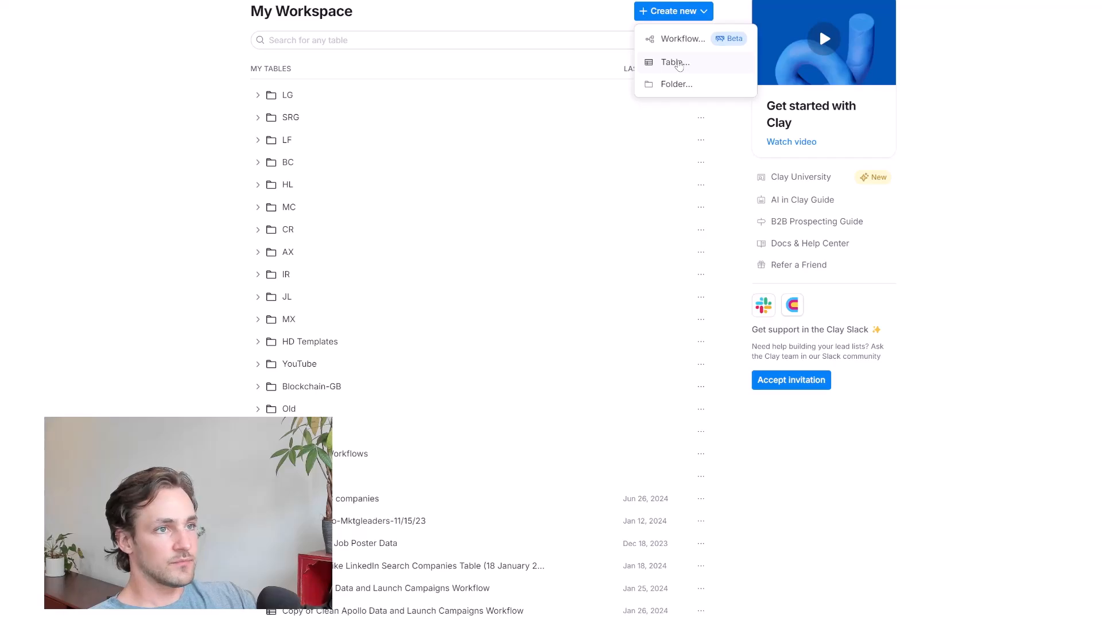
{"action": "left_click", "coordinate": [677, 62]}
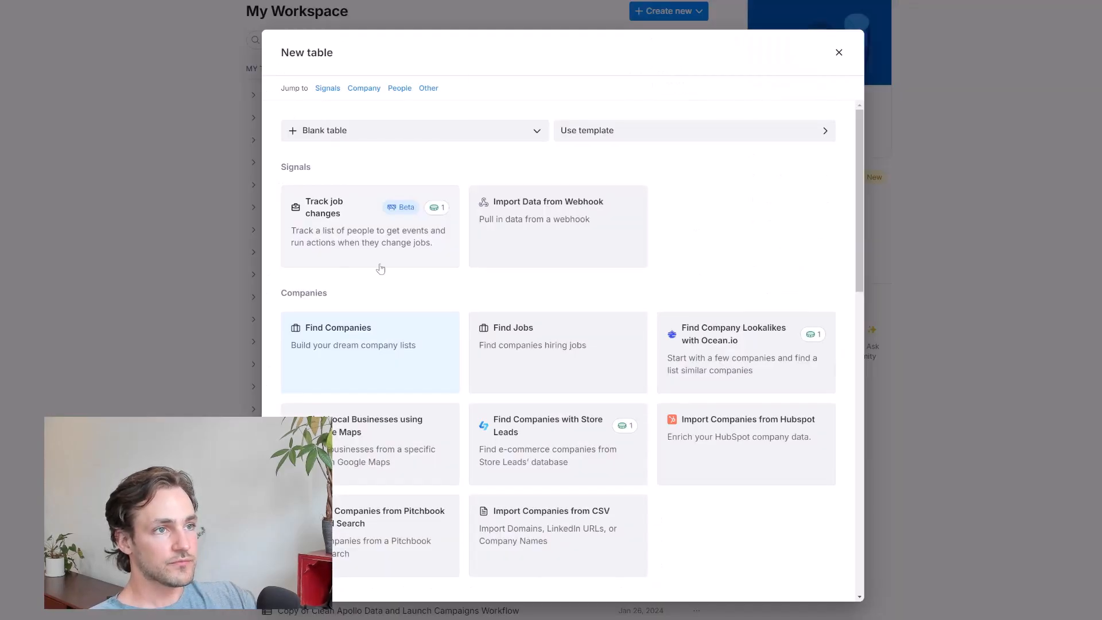
{"action": "left_click", "coordinate": [374, 345]}
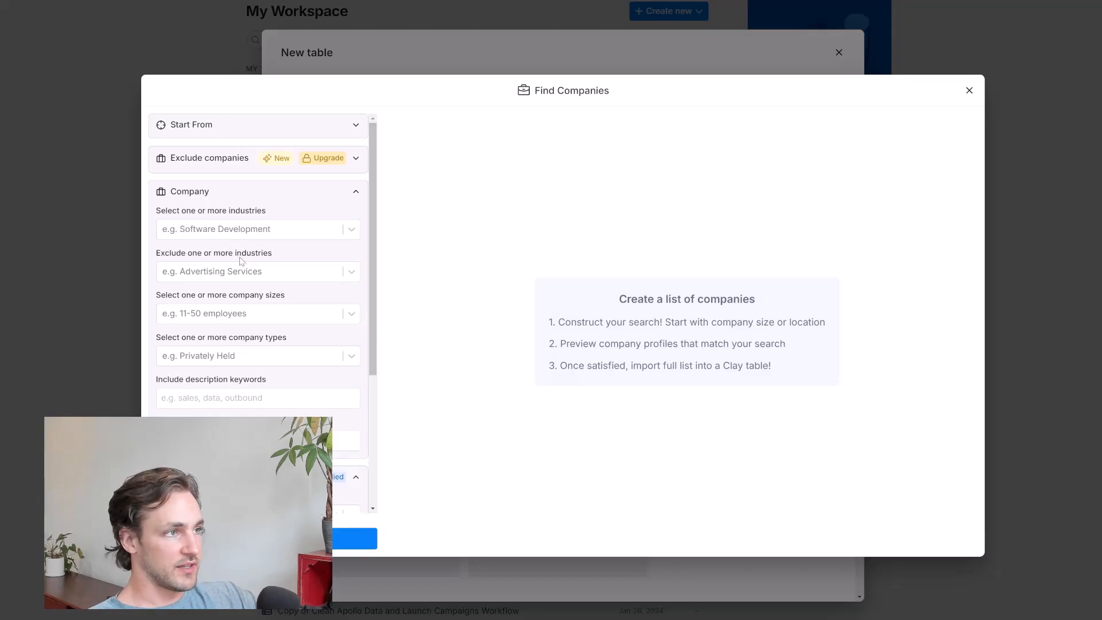
{"action": "scroll", "coordinate": [298, 283], "scroll_direction": "down", "scroll_amount": 2}
{"action": "scroll", "coordinate": [250, 293], "scroll_direction": "up", "scroll_amount": 2}
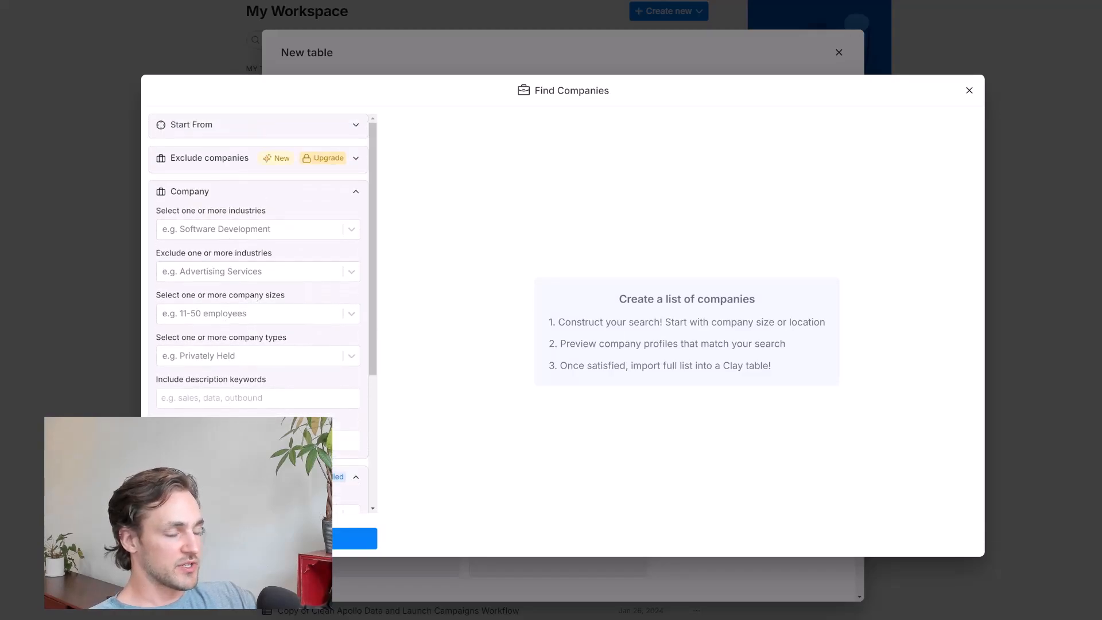
{"action": "left_click", "coordinate": [318, 126]}
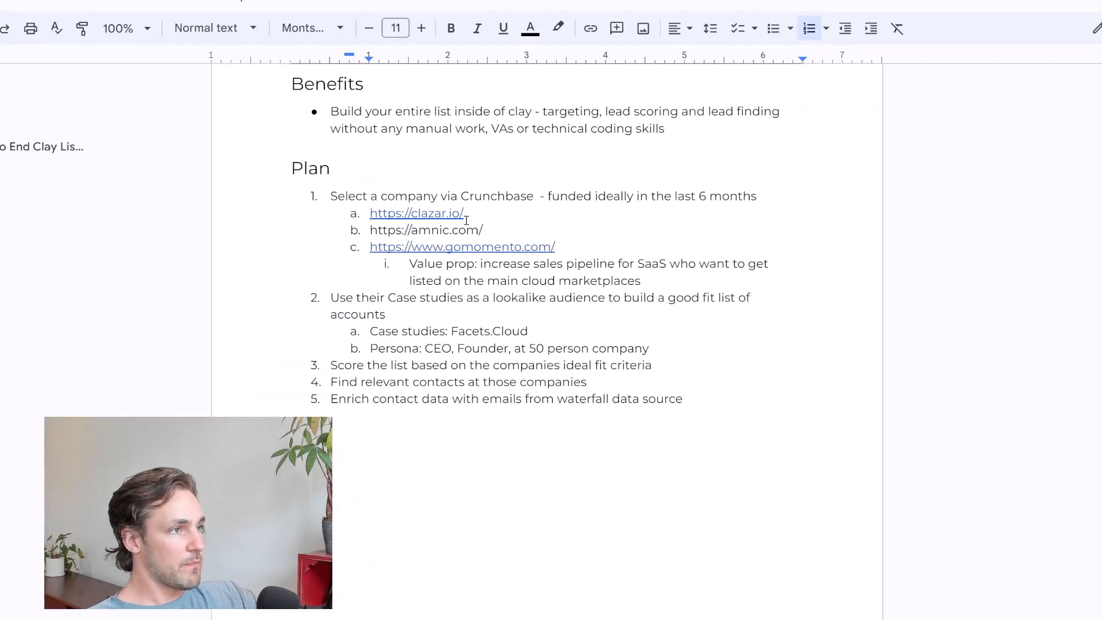
{"action": "left_click_drag", "start_coordinate": [465, 213], "coordinate": [369, 213]}
{"action": "key", "text": "ctrl+c"}
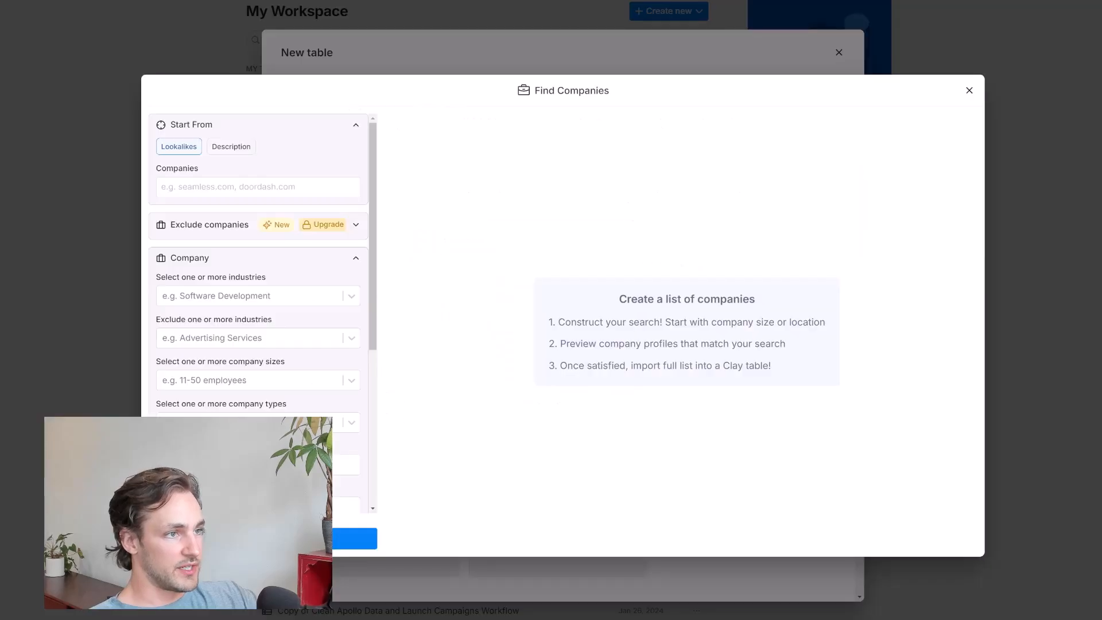
{"action": "left_click", "coordinate": [217, 181]}
{"action": "key", "text": "ctrl+v"}
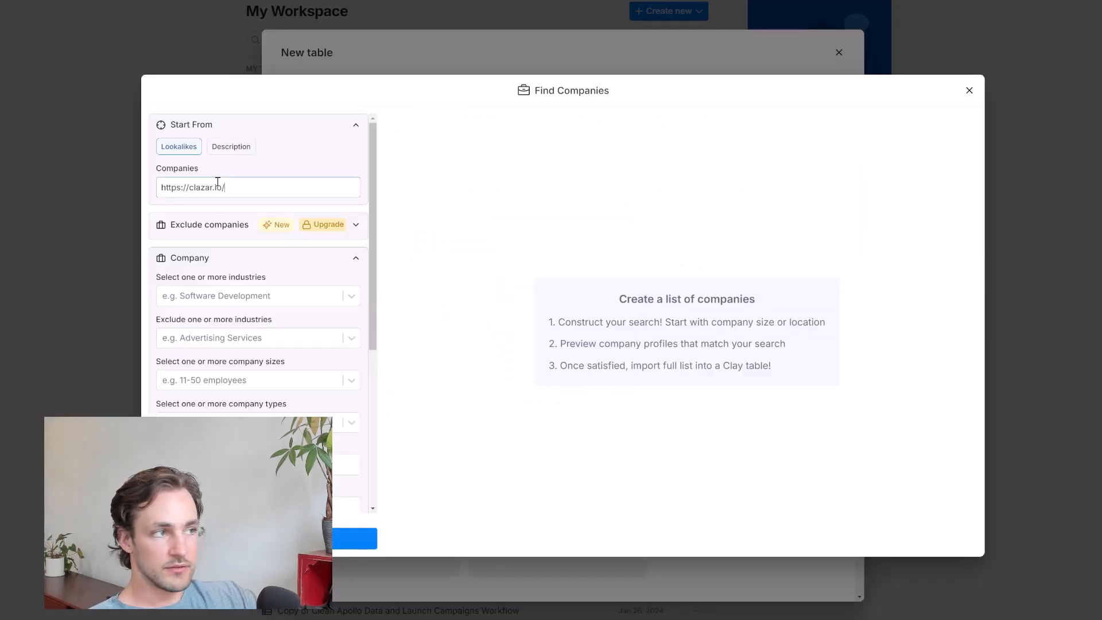
{"action": "key", "text": "Return"}
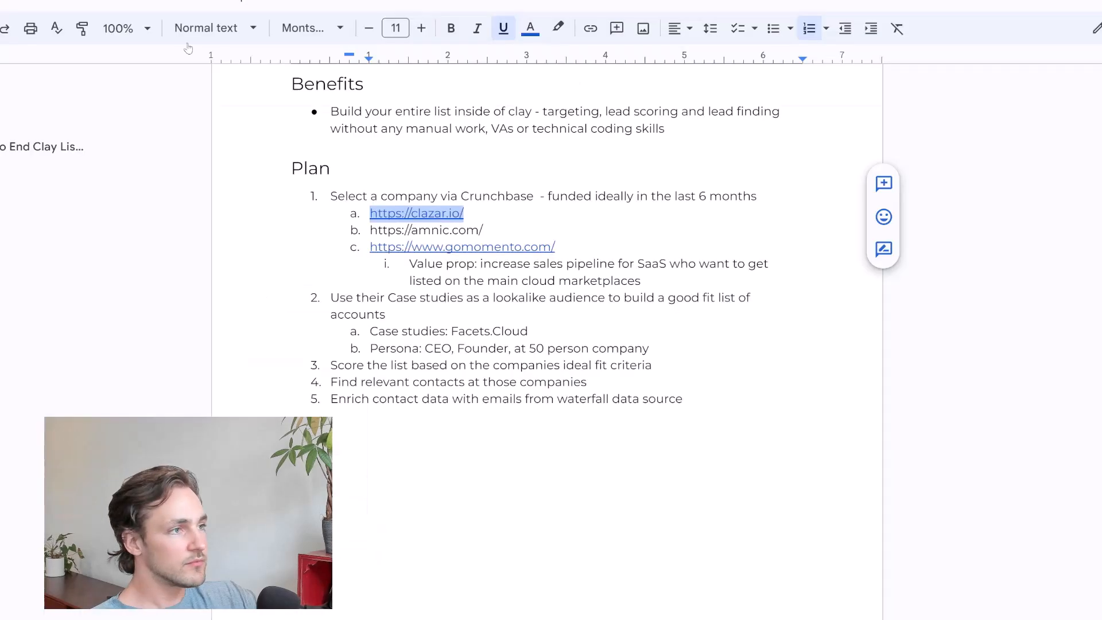
{"action": "left_click_drag", "start_coordinate": [485, 230], "coordinate": [372, 232]}
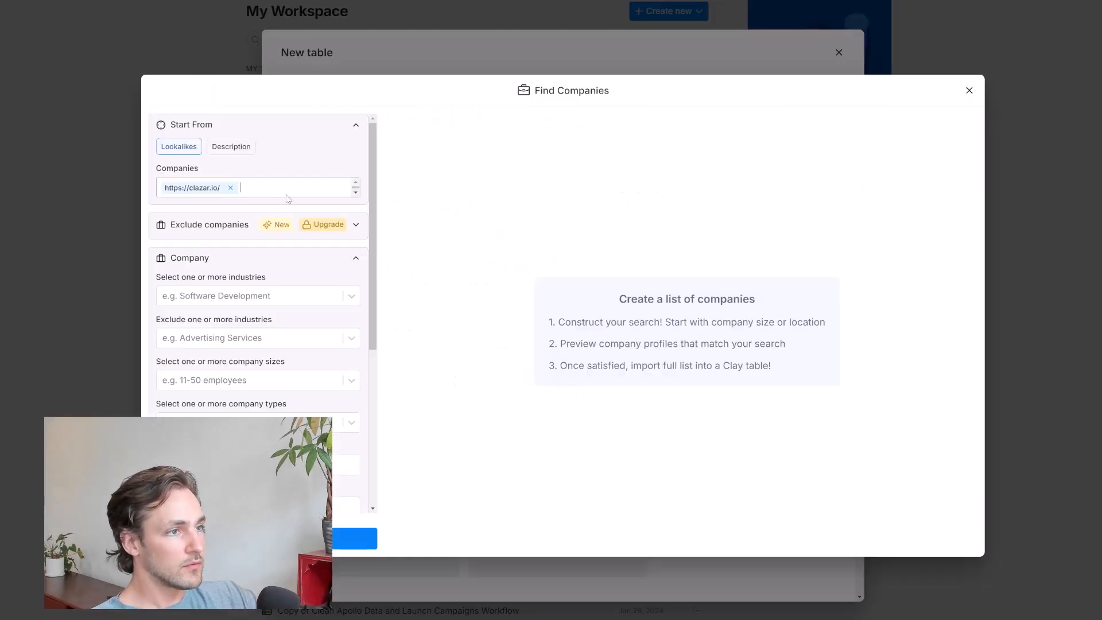
{"action": "type", "text": "https://amnic.com/"}
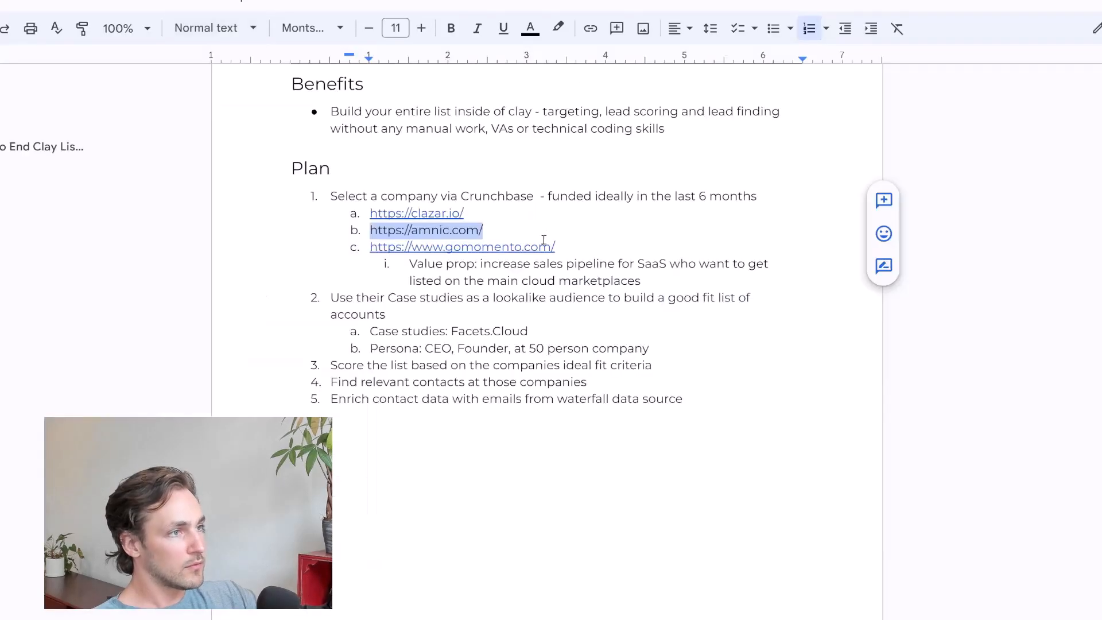
{"action": "left_click_drag", "start_coordinate": [556, 246], "coordinate": [370, 248]}
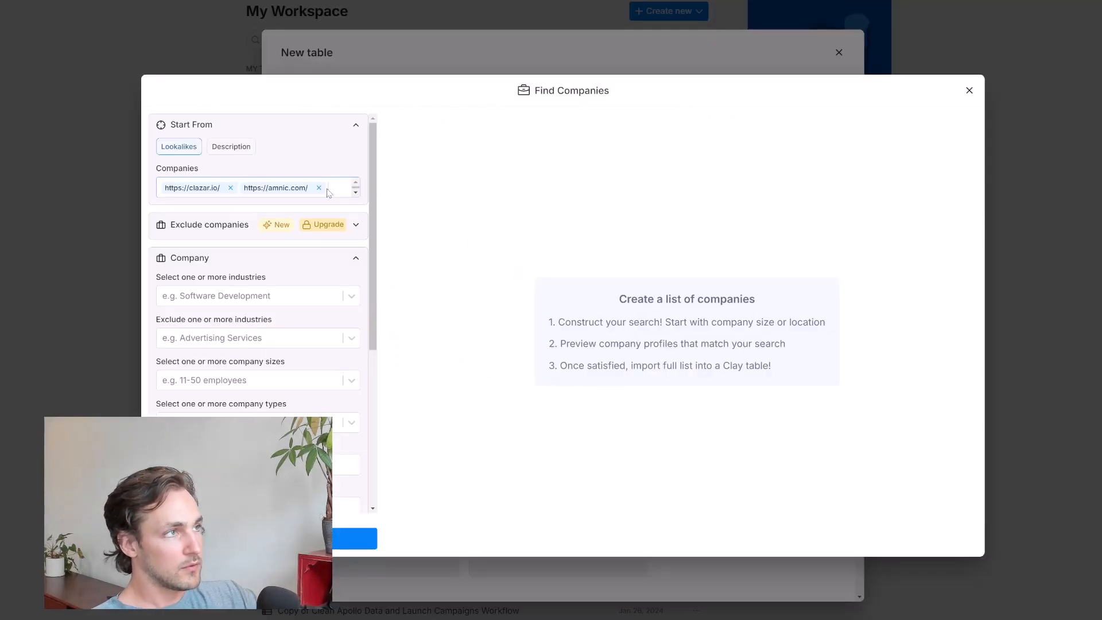
{"action": "type", "text": "https://www.gomomento.com/"}
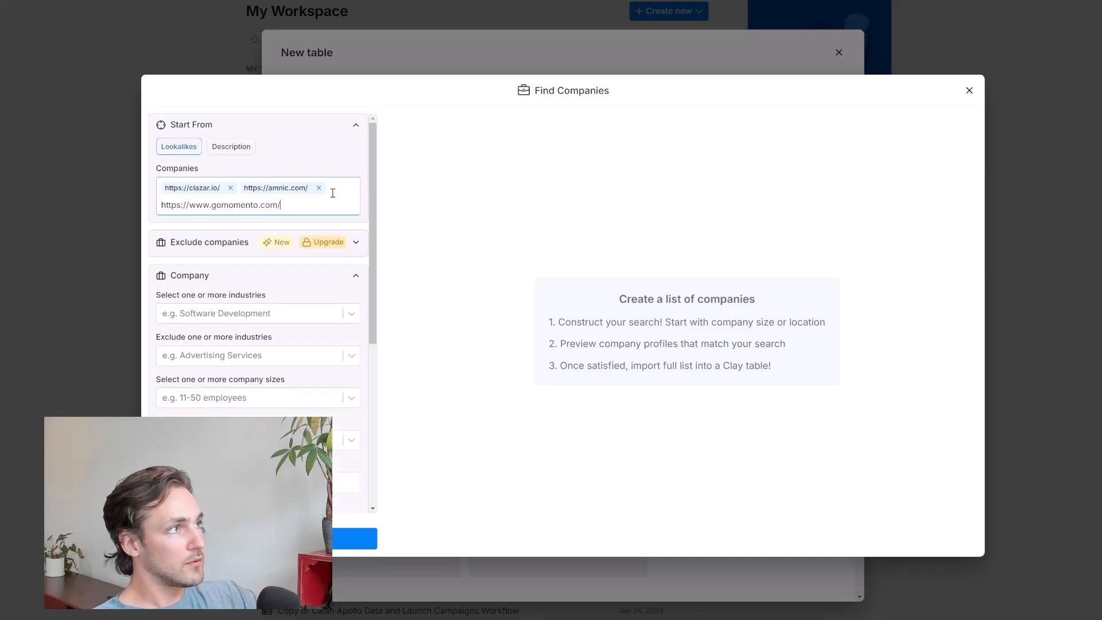
{"action": "key", "text": "Return"}
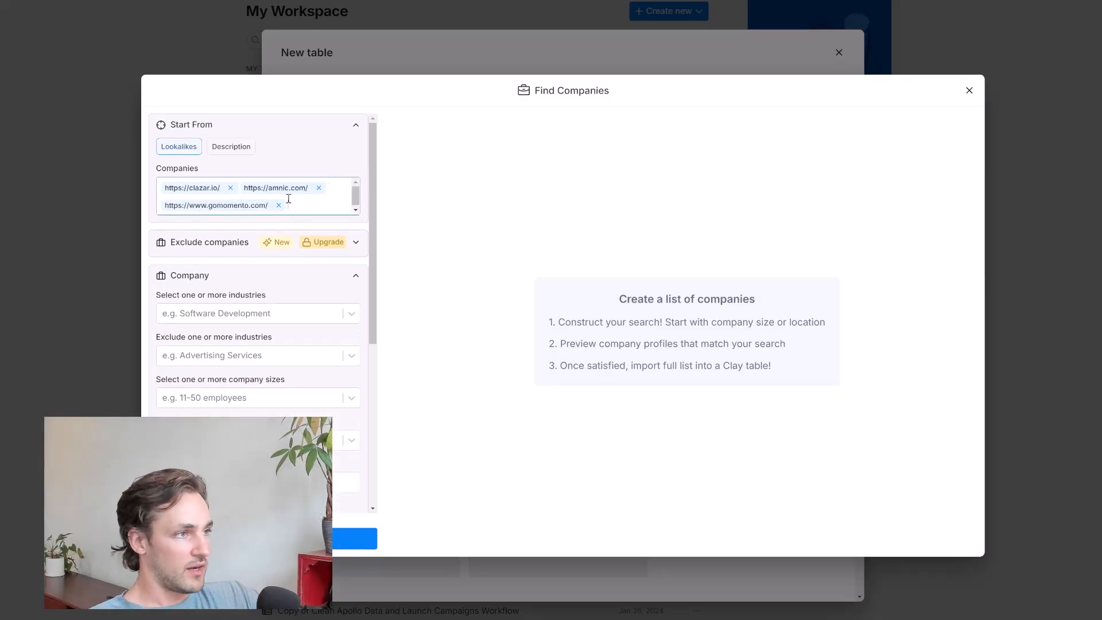
Clear the result limit below the location filters and preview the matching companies
{"action": "scroll", "coordinate": [240, 287], "scroll_direction": "down", "scroll_amount": 1}
{"action": "scroll", "coordinate": [239, 287], "scroll_direction": "down", "scroll_amount": 2}
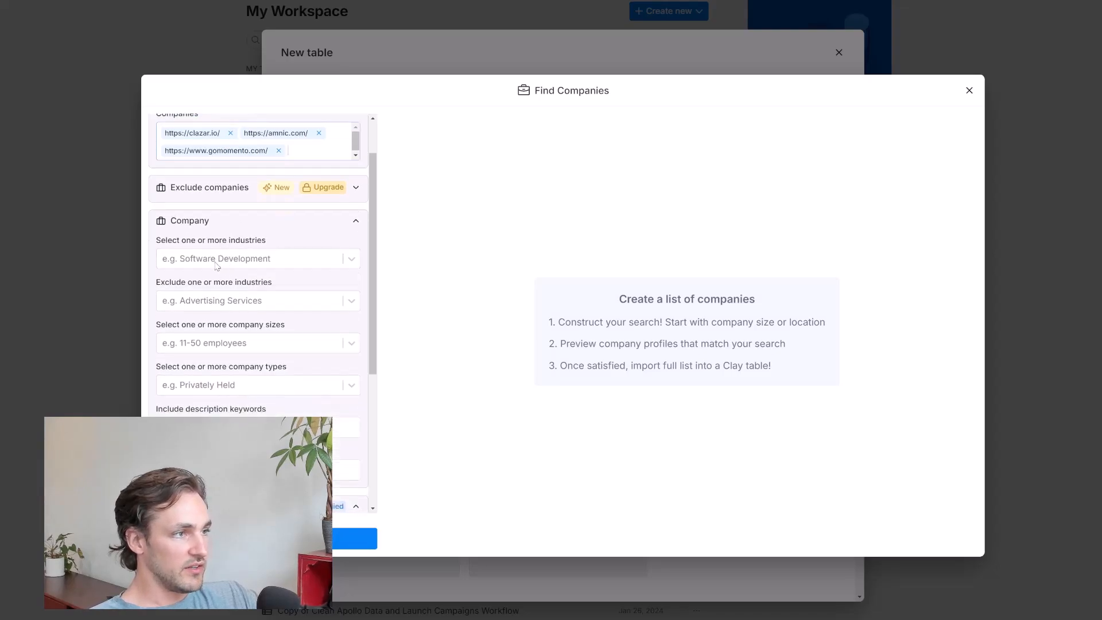
{"action": "scroll", "coordinate": [210, 256], "scroll_direction": "up", "scroll_amount": 2}
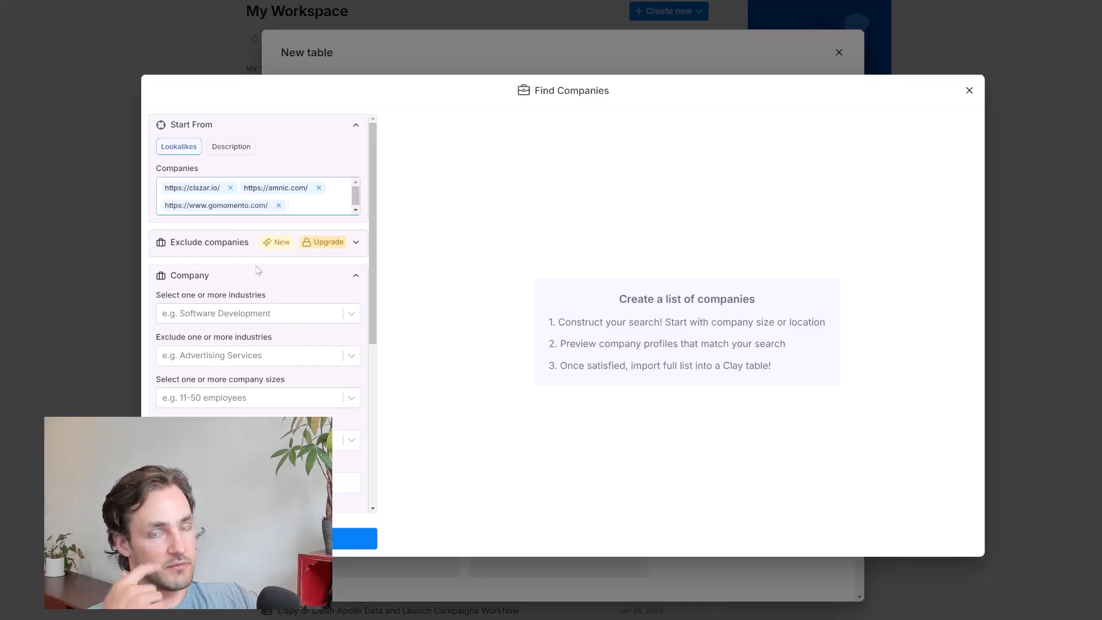
{"action": "scroll", "coordinate": [250, 298], "scroll_direction": "down", "scroll_amount": 5}
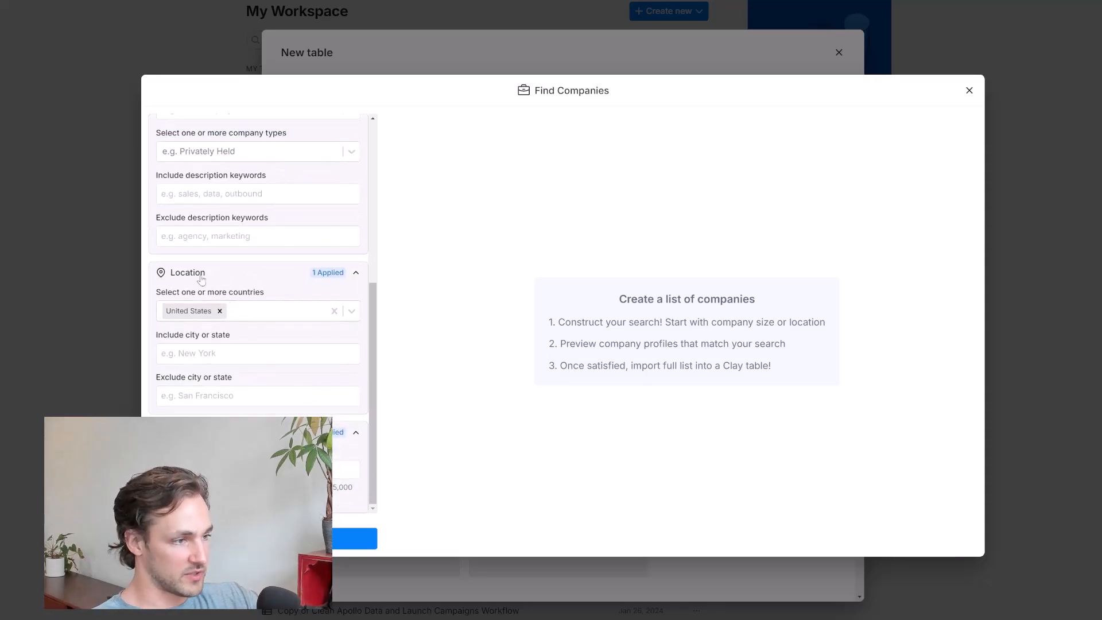
{"action": "left_click", "coordinate": [258, 469]}
{"action": "key", "text": "BackSpace"}
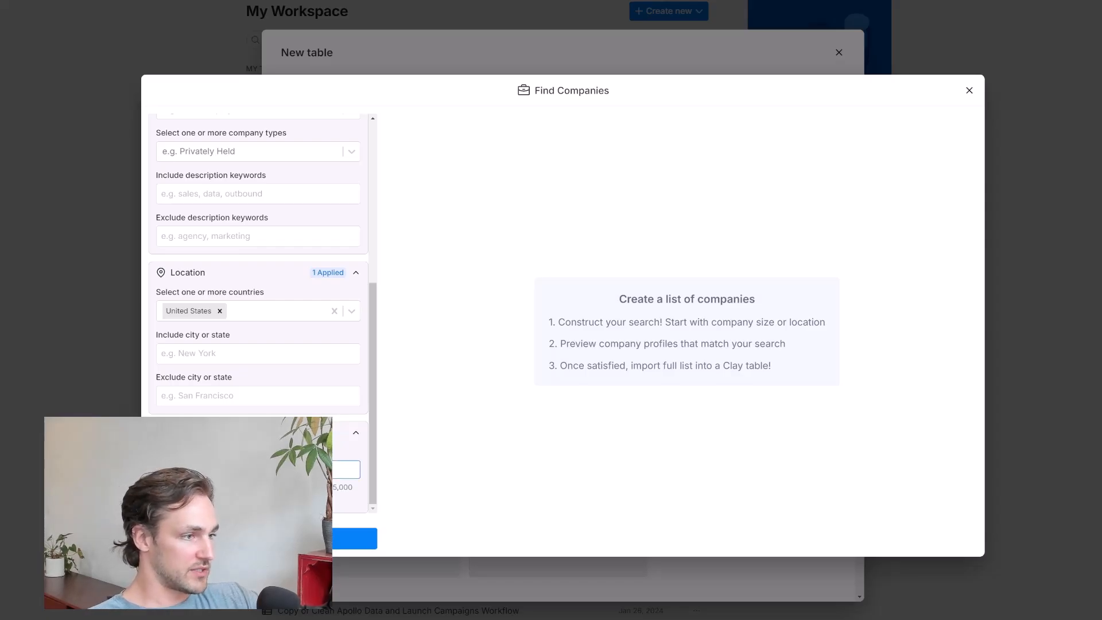
{"action": "left_click", "coordinate": [263, 538]}
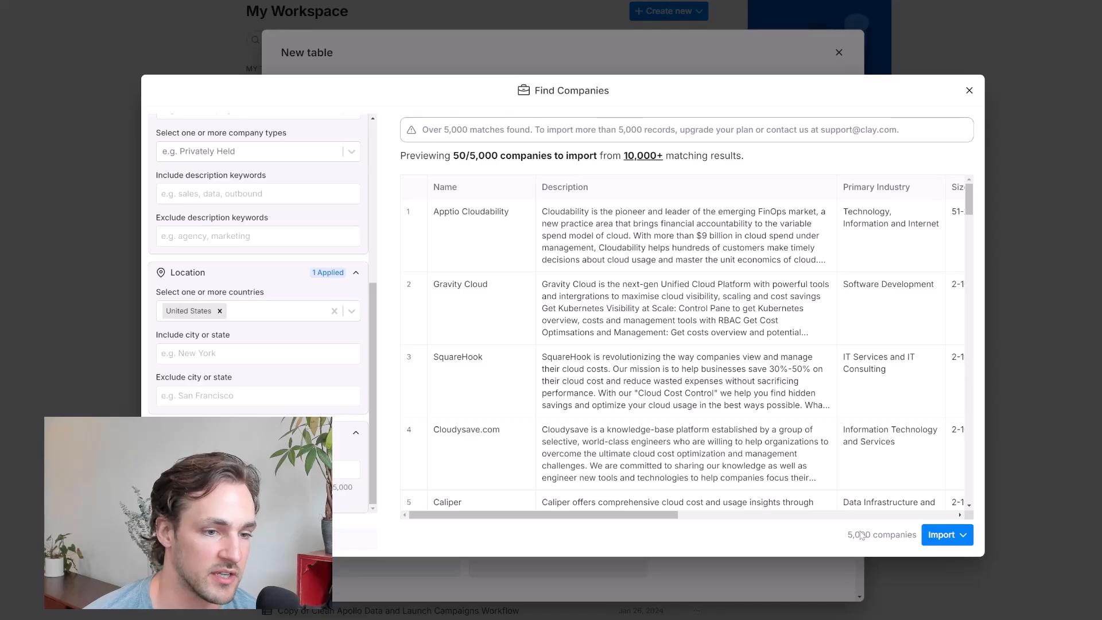
Import the found companies into a new table with only the free Basic Profile data
{"action": "left_click", "coordinate": [931, 537]}
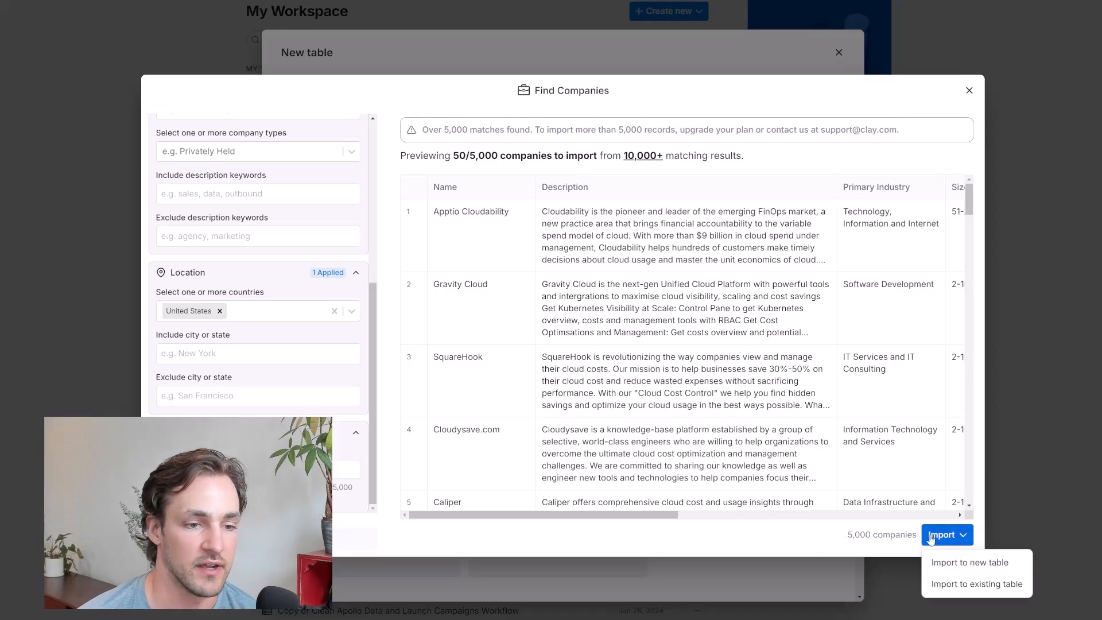
{"action": "left_click", "coordinate": [951, 564]}
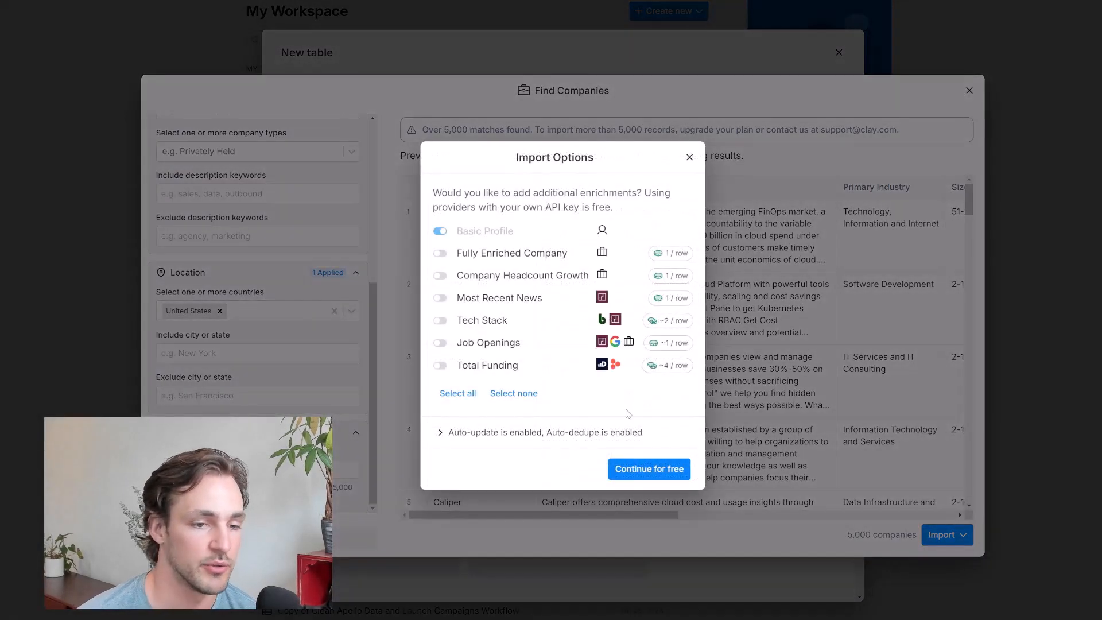
{"action": "left_click", "coordinate": [650, 474]}
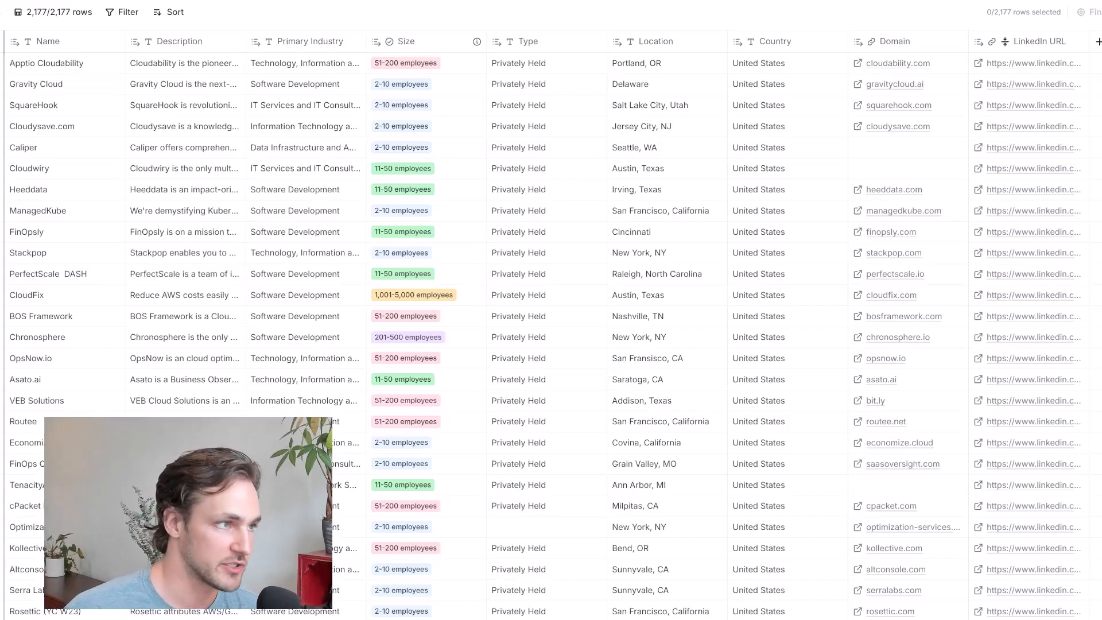
Read through the full description of Apptio Cloudability in the first row, leaving the cell unedited
{"action": "left_click", "coordinate": [181, 67]}
{"action": "left_click", "coordinate": [185, 66]}
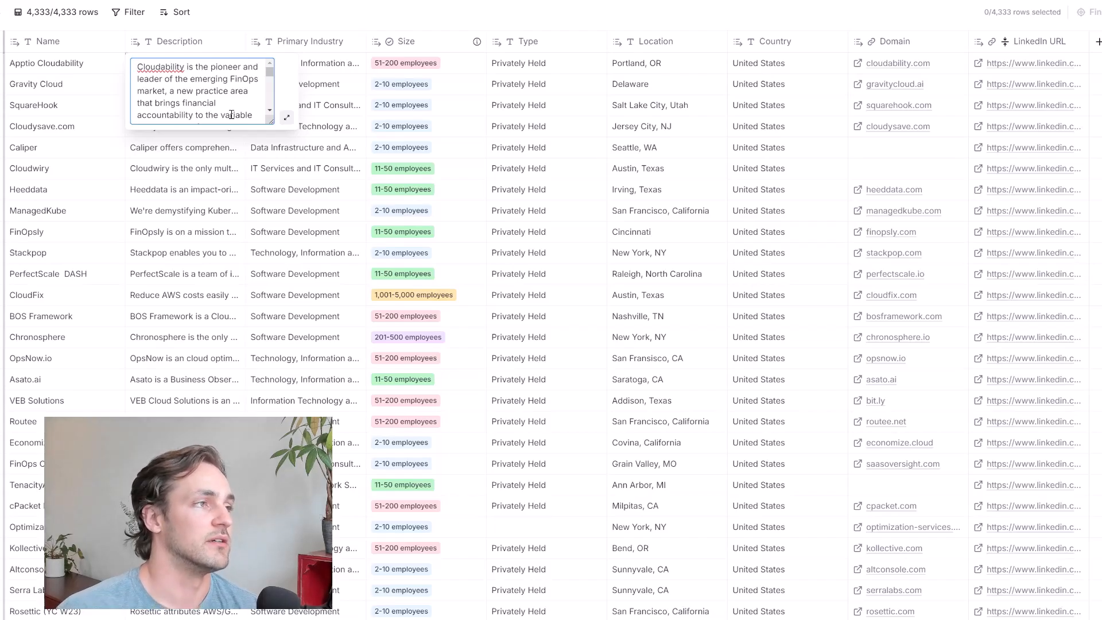
{"action": "key", "text": "shift+Down"}
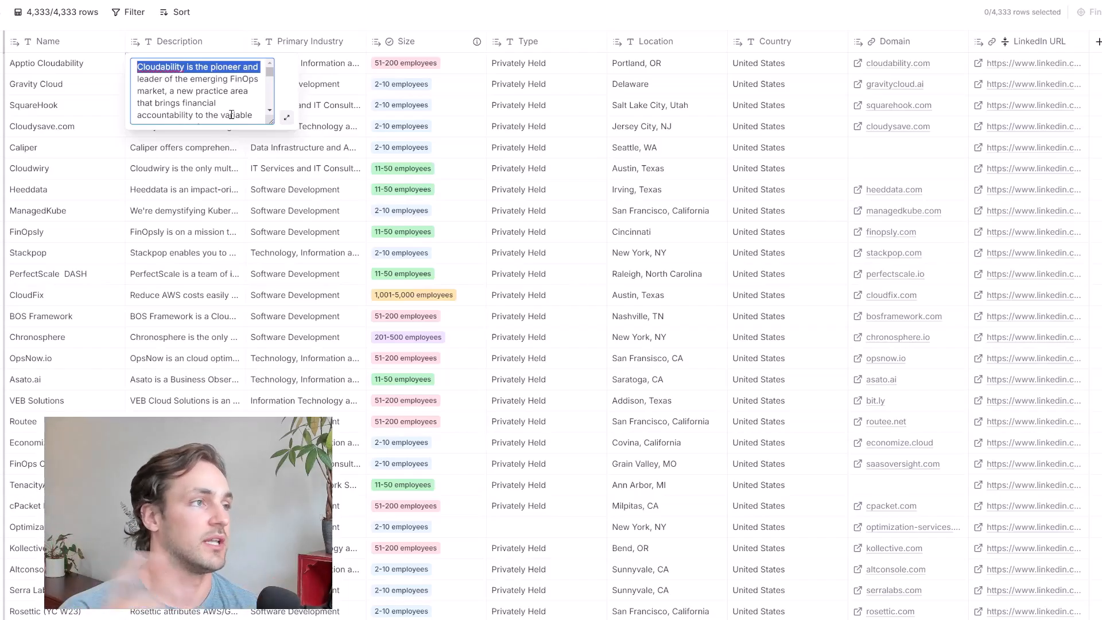
{"action": "key", "text": "shift+Down"}
{"action": "key", "text": "shift+Down"}
{"action": "key", "text": "shift+Down"}
{"action": "key", "text": "shift+Down"}
{"action": "key", "text": "shift+Down"}
{"action": "key", "text": "shift+Down"}
{"action": "key", "text": "shift+Down"}
{"action": "key", "text": "shift+Down"}
{"action": "key", "text": "shift+Down"}
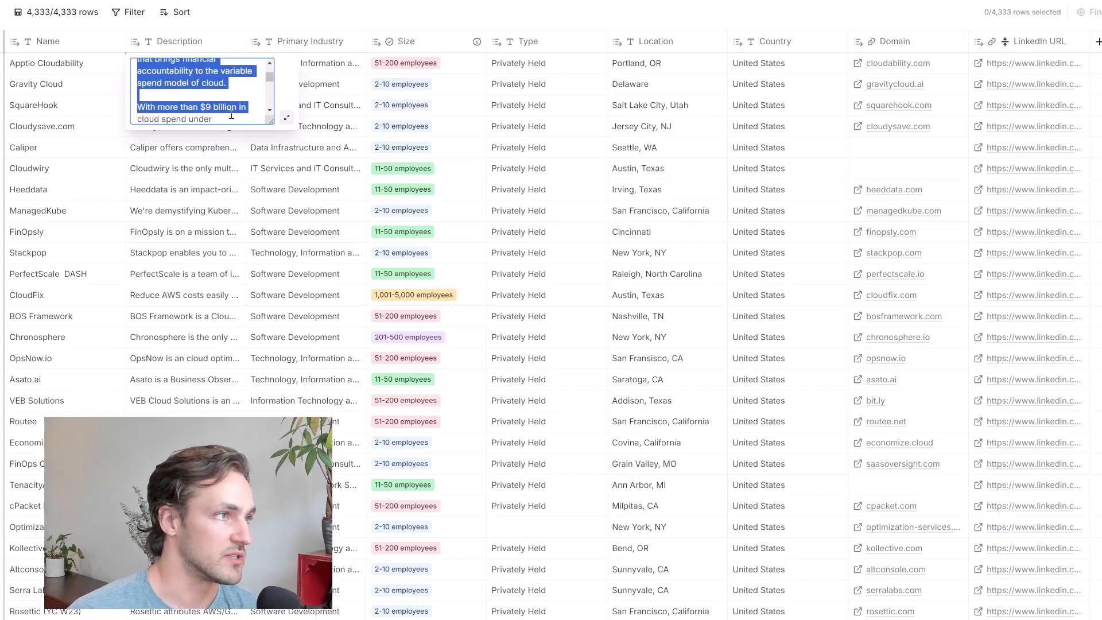
{"action": "key", "text": "shift+Down"}
{"action": "key", "text": "shift+Down"}
{"action": "key", "text": "shift+Down"}
{"action": "key", "text": "shift+Down"}
{"action": "key", "text": "shift+Down"}
{"action": "key", "text": "shift+Down"}
{"action": "key", "text": "shift+Down"}
{"action": "key", "text": "shift+Down"}
{"action": "key", "text": "shift+Down"}
{"action": "key", "text": "shift+Down"}
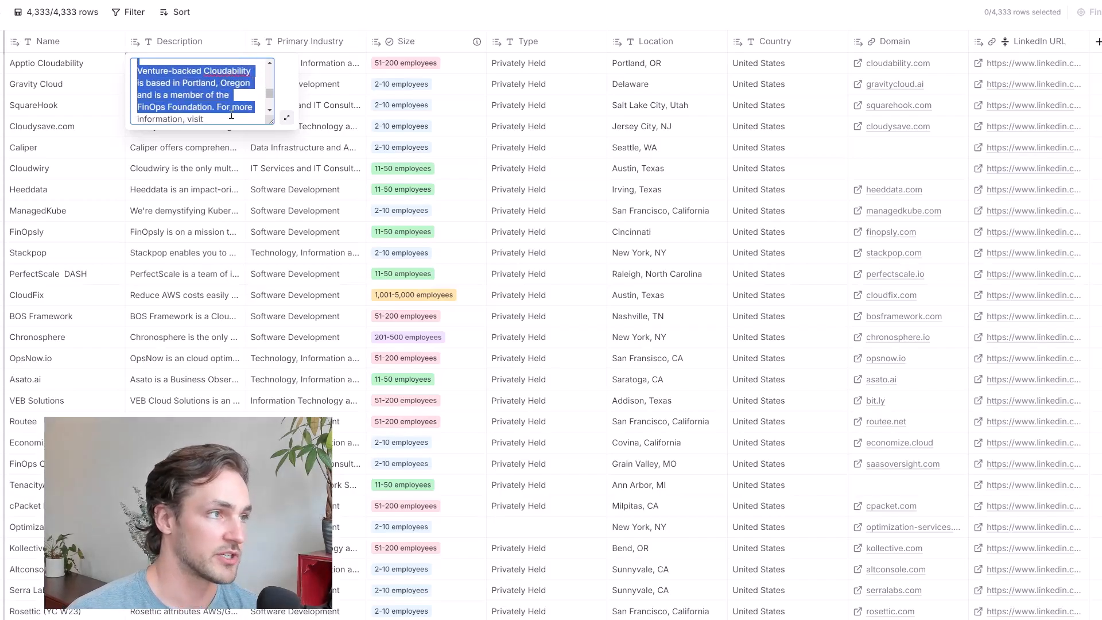
{"action": "key", "text": "shift+Down"}
{"action": "key", "text": "shift+Down"}
{"action": "key", "text": "shift+Down"}
{"action": "key", "text": "Down"}
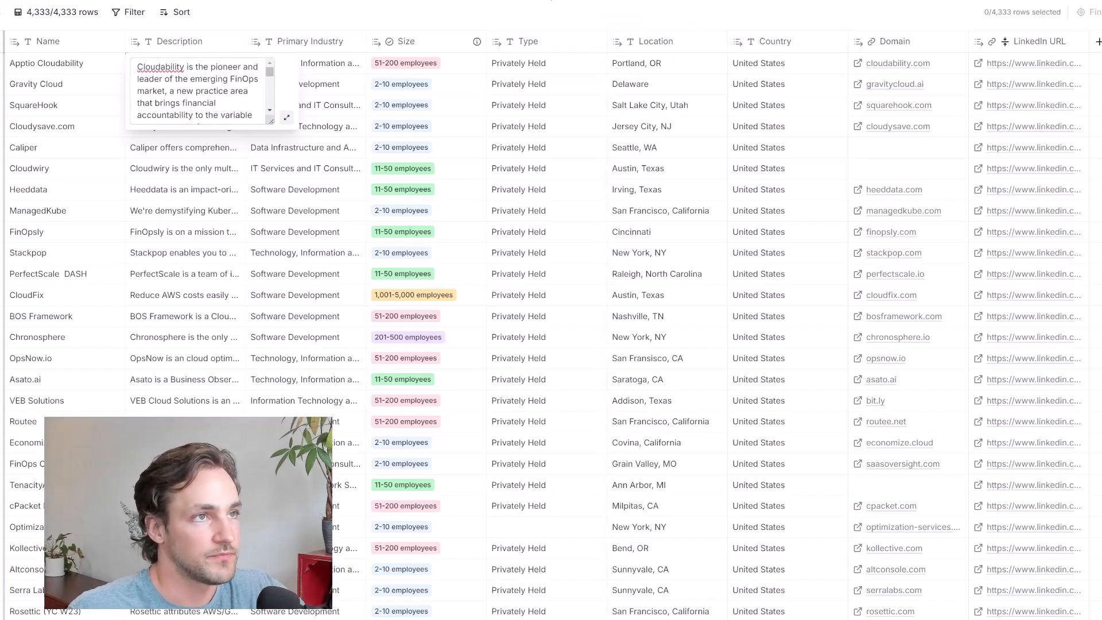
{"action": "key", "text": "Escape"}
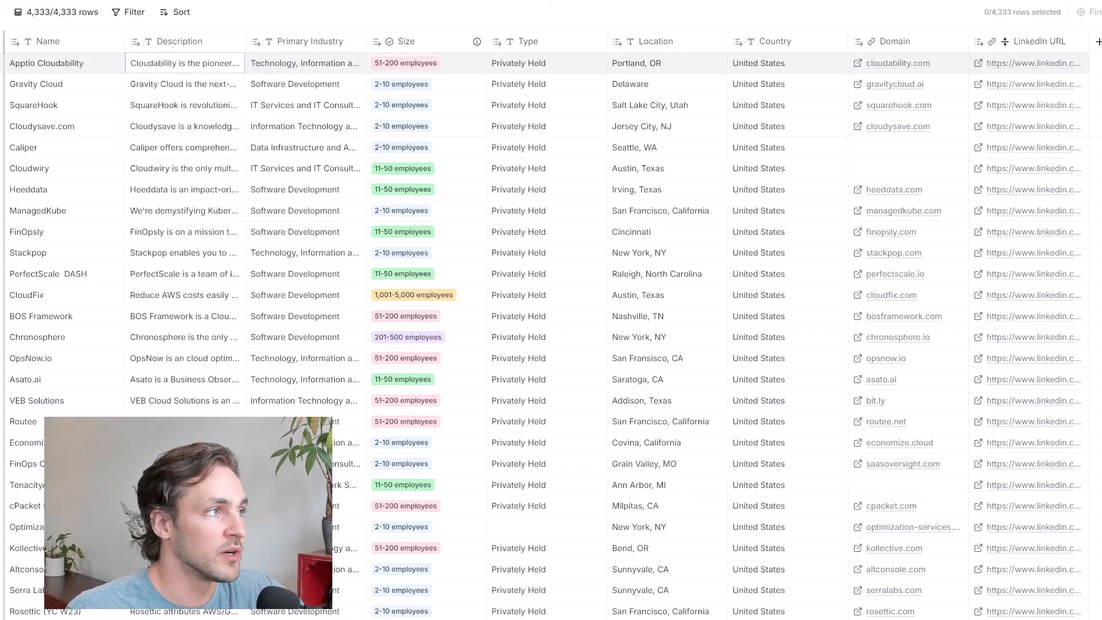
{"action": "left_click", "coordinate": [1098, 41]}
{"action": "left_click", "coordinate": [435, 171]}
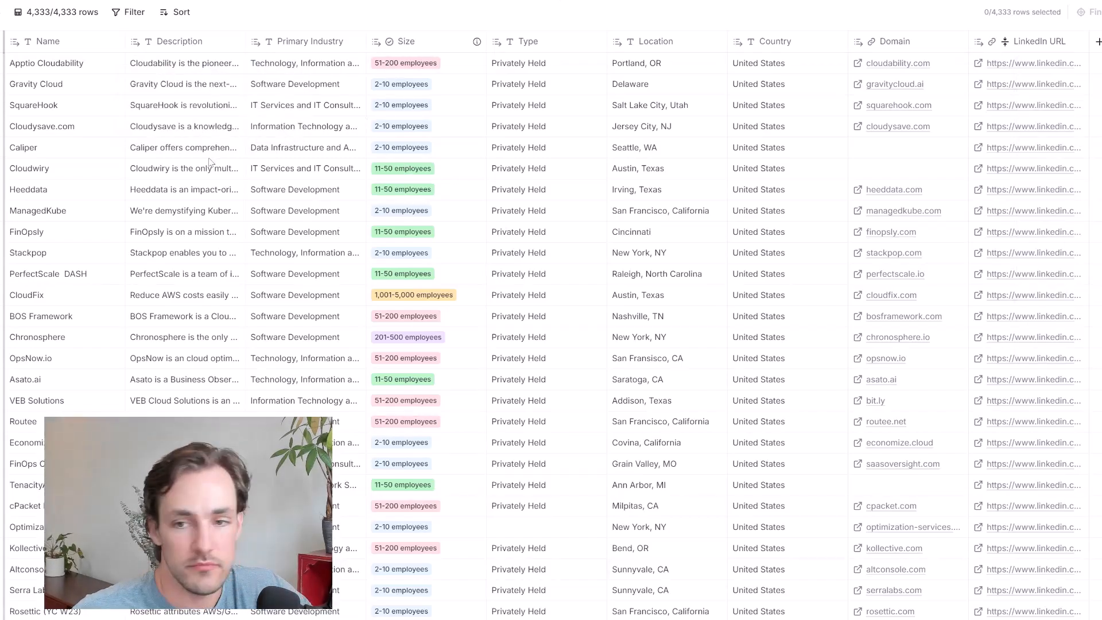
{"action": "scroll", "coordinate": [209, 162], "scroll_direction": "down", "scroll_amount": 3}
{"action": "scroll", "coordinate": [204, 190], "scroll_direction": "up", "scroll_amount": 3}
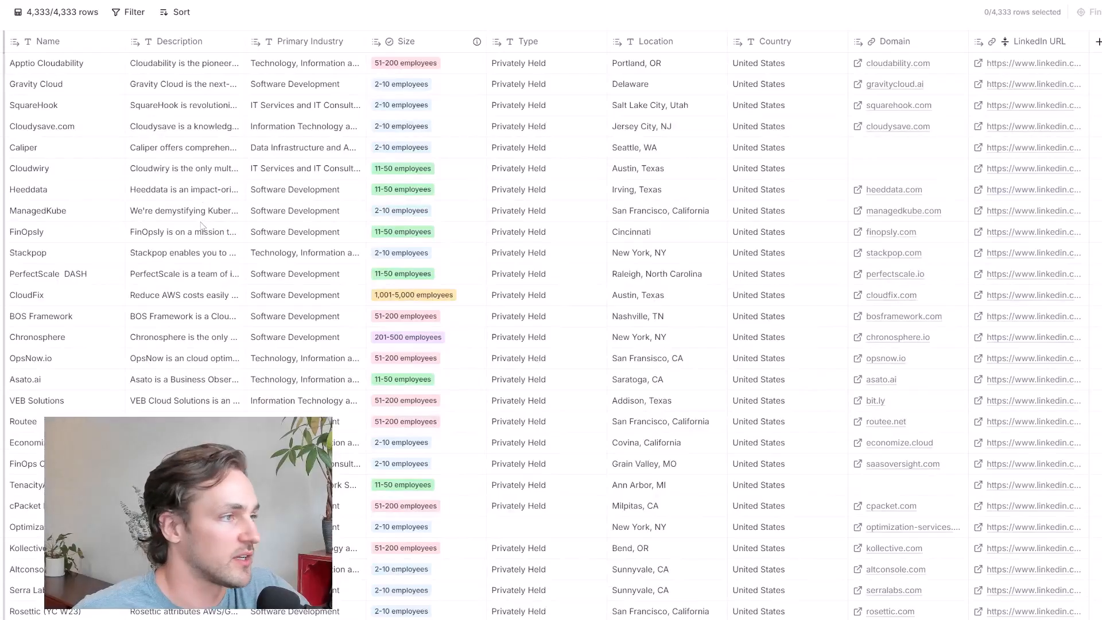
{"action": "scroll", "coordinate": [202, 225], "scroll_direction": "down", "scroll_amount": 3}
{"action": "scroll", "coordinate": [202, 225], "scroll_direction": "up", "scroll_amount": 3}
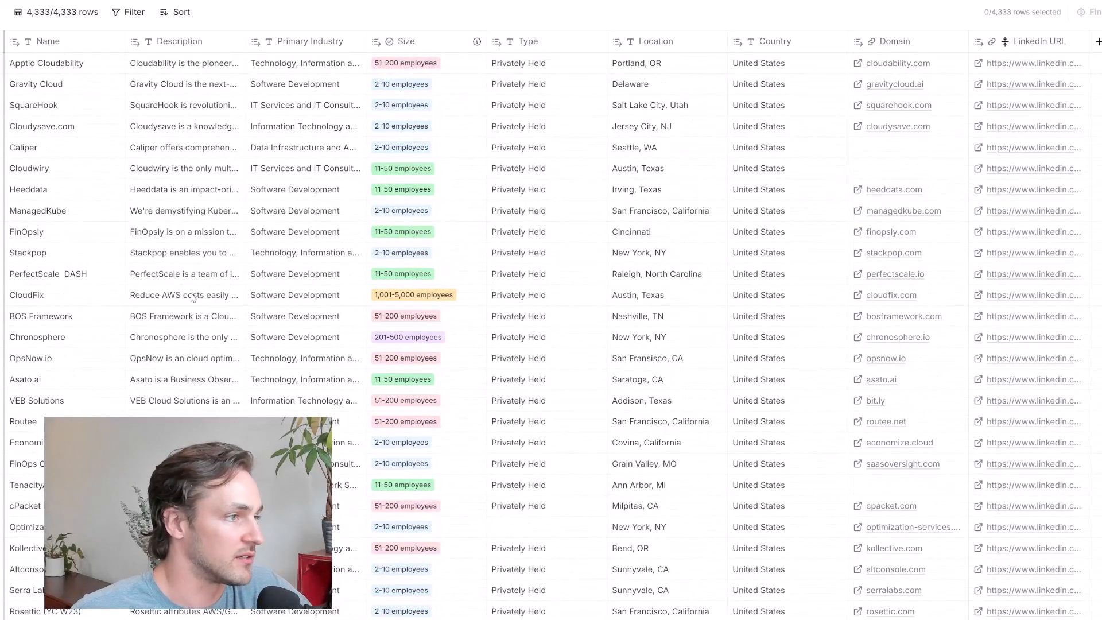
Examine company descriptions further down the table, including Routee and Rosettic (YC W23), to judge their fit as lookalikes
{"action": "scroll", "coordinate": [193, 297], "scroll_direction": "down", "scroll_amount": 2}
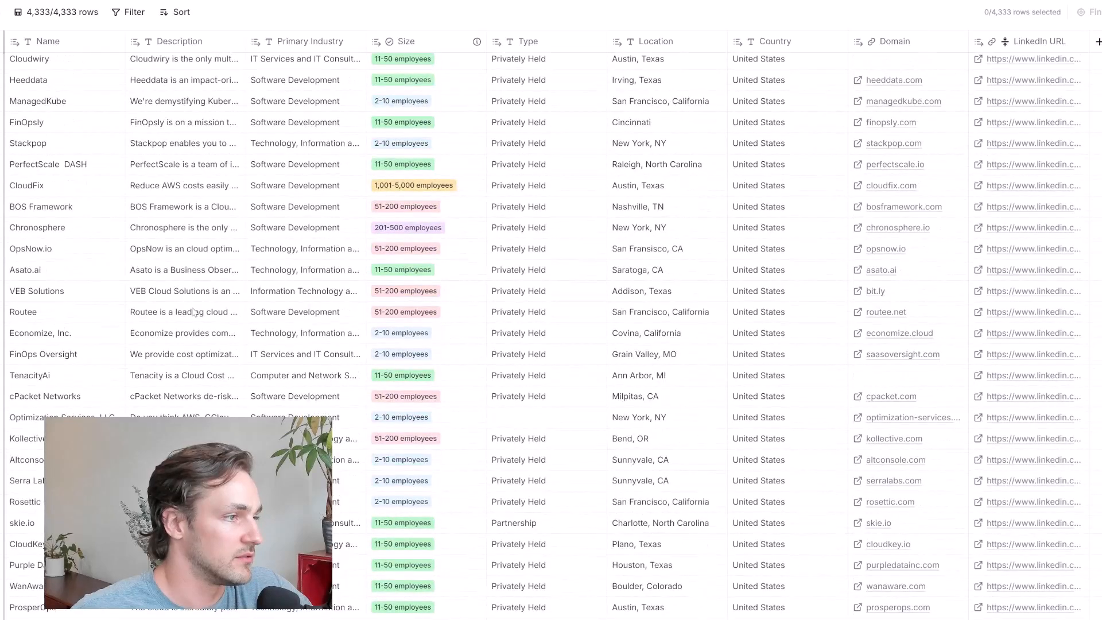
{"action": "scroll", "coordinate": [194, 313], "scroll_direction": "down", "scroll_amount": 3}
{"action": "double_click", "coordinate": [218, 149]}
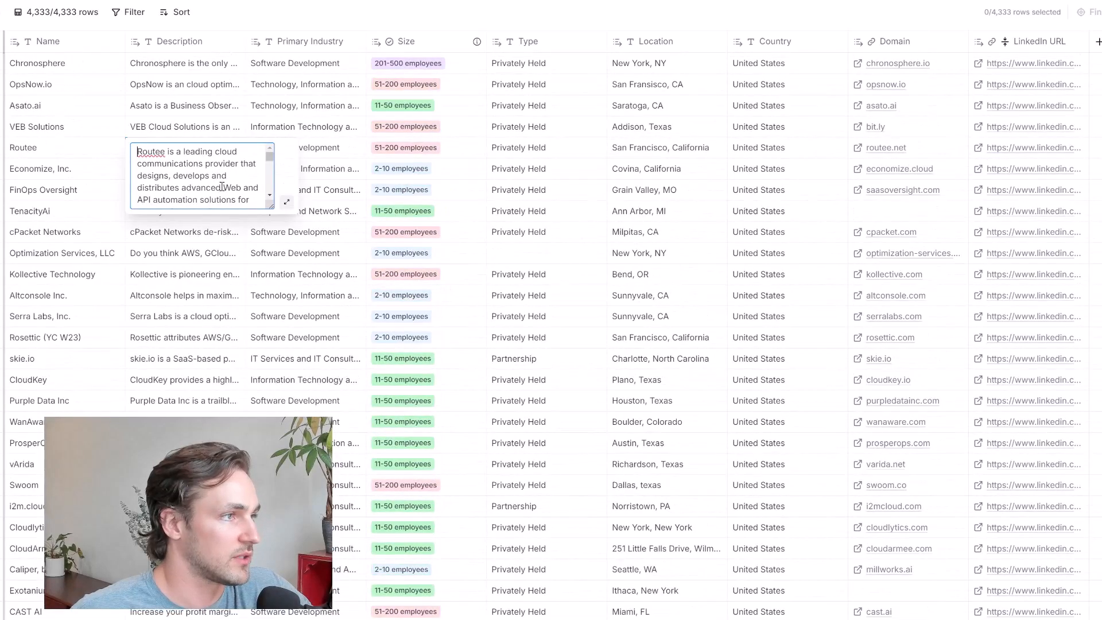
{"action": "scroll", "coordinate": [222, 185], "scroll_direction": "down", "scroll_amount": 2}
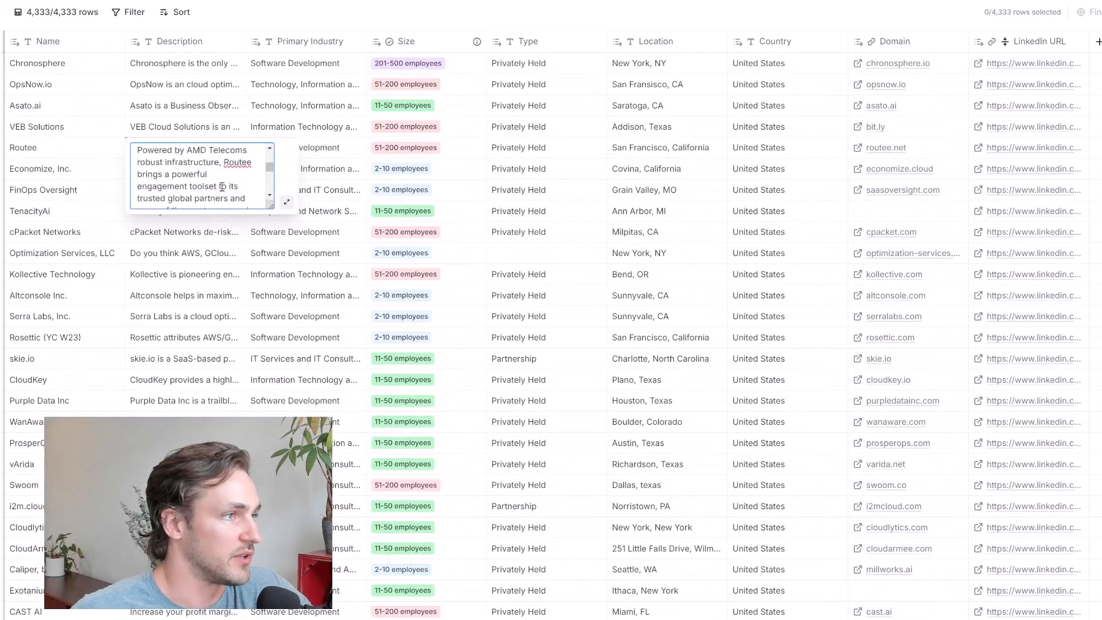
{"action": "double_click", "coordinate": [187, 339]}
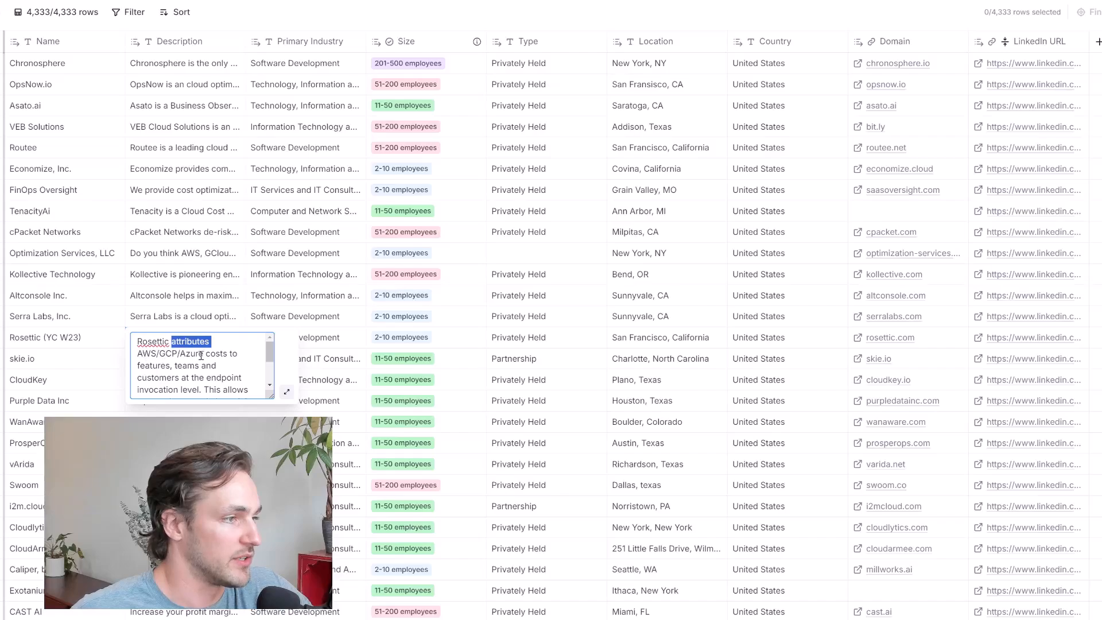
{"action": "scroll", "coordinate": [225, 366], "scroll_direction": "down", "scroll_amount": 3}
{"action": "scroll", "coordinate": [224, 371], "scroll_direction": "up", "scroll_amount": 3}
{"action": "scroll", "coordinate": [222, 374], "scroll_direction": "down", "scroll_amount": 3}
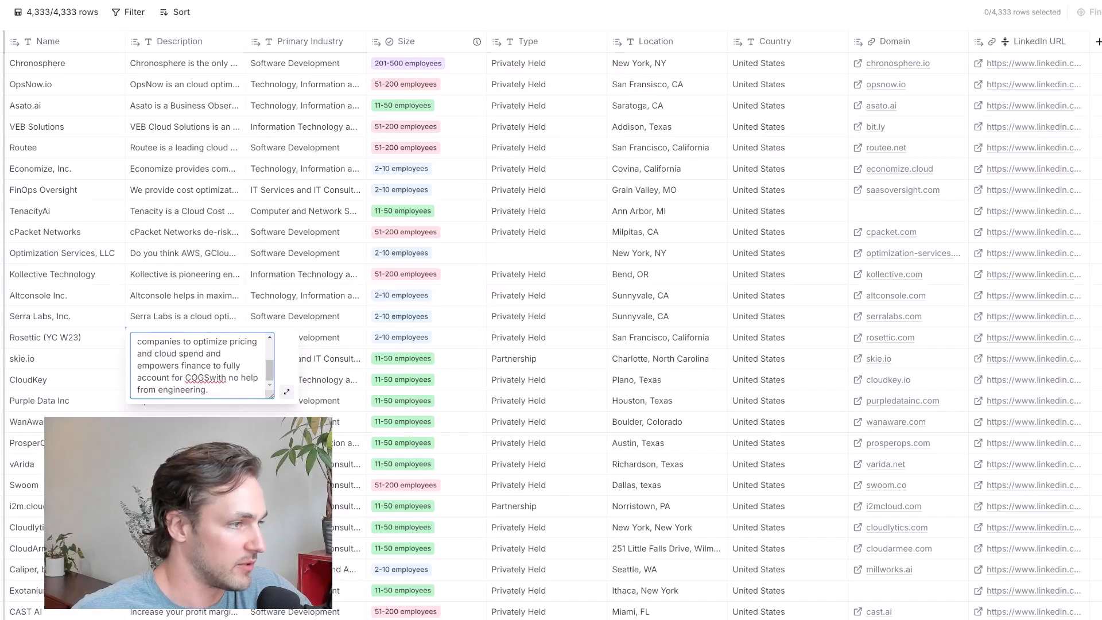
{"action": "left_click", "coordinate": [206, 464]}
{"action": "scroll", "coordinate": [207, 464], "scroll_direction": "down", "scroll_amount": 5}
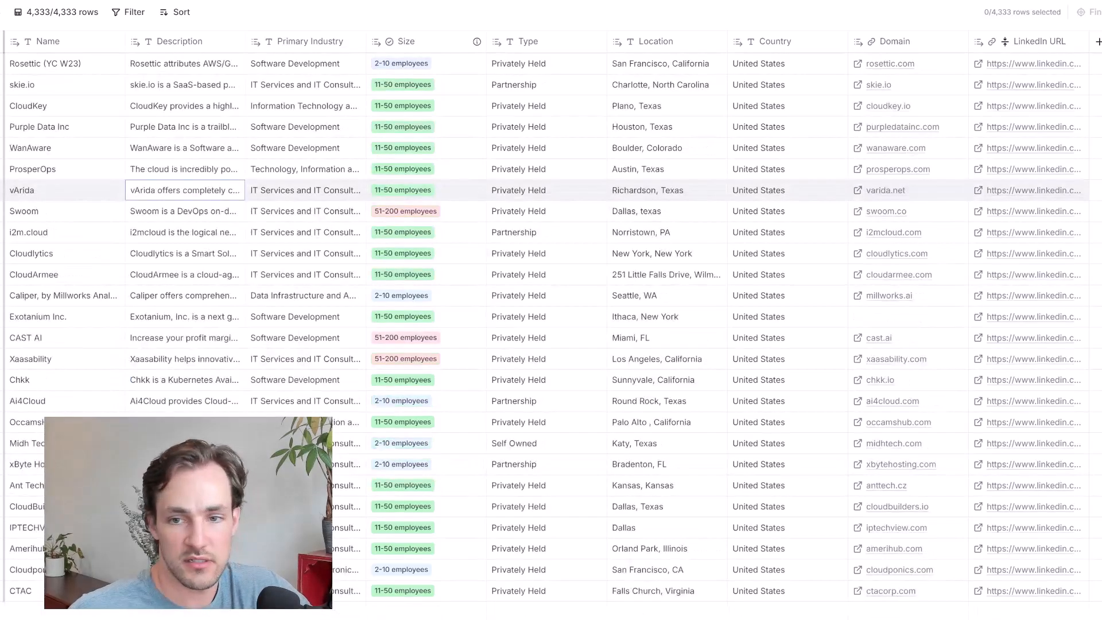
{"action": "scroll", "coordinate": [179, 345], "scroll_direction": "down", "scroll_amount": 10}
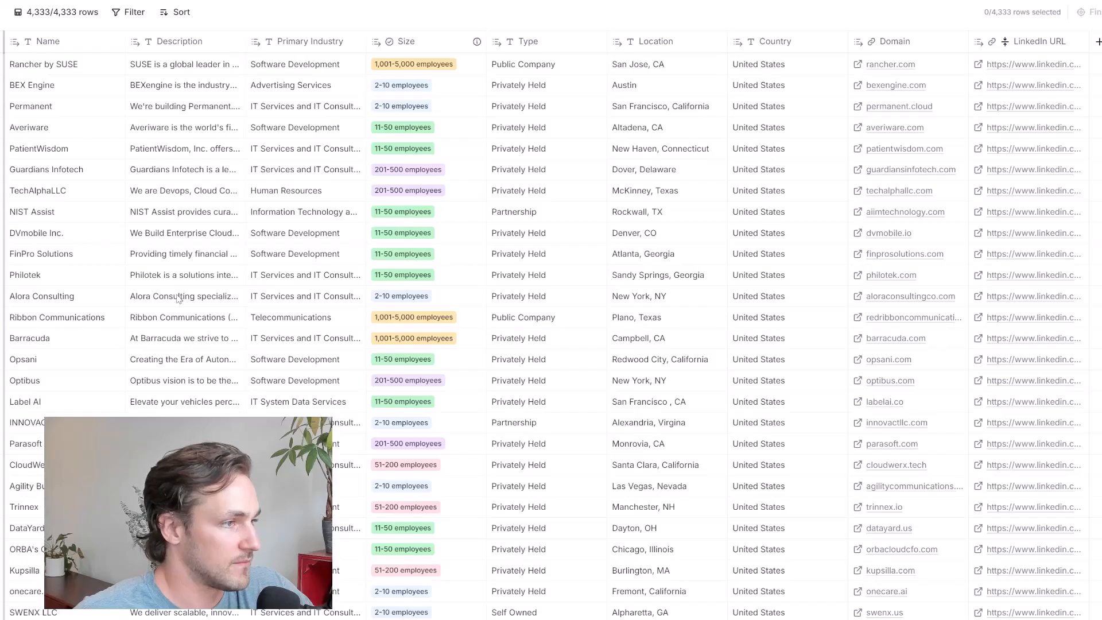
Examine company descriptions further down the table, including Alora Consulting and onecare.ai, to judge their fit, and return to the first rows
{"action": "double_click", "coordinate": [179, 299]}
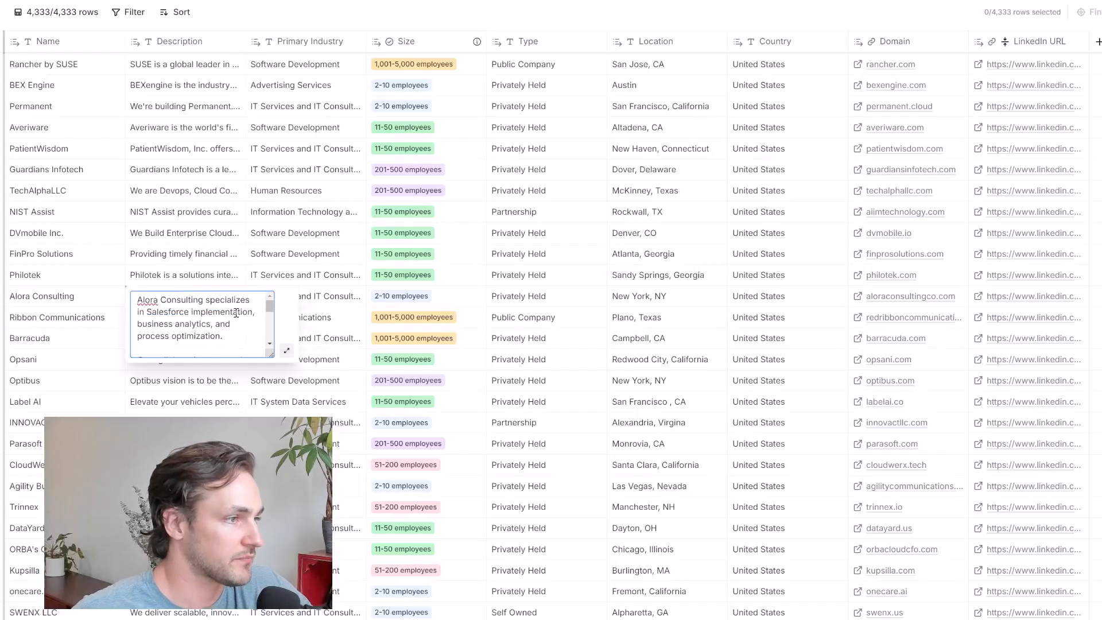
{"action": "scroll", "coordinate": [228, 389], "scroll_direction": "down", "scroll_amount": 5}
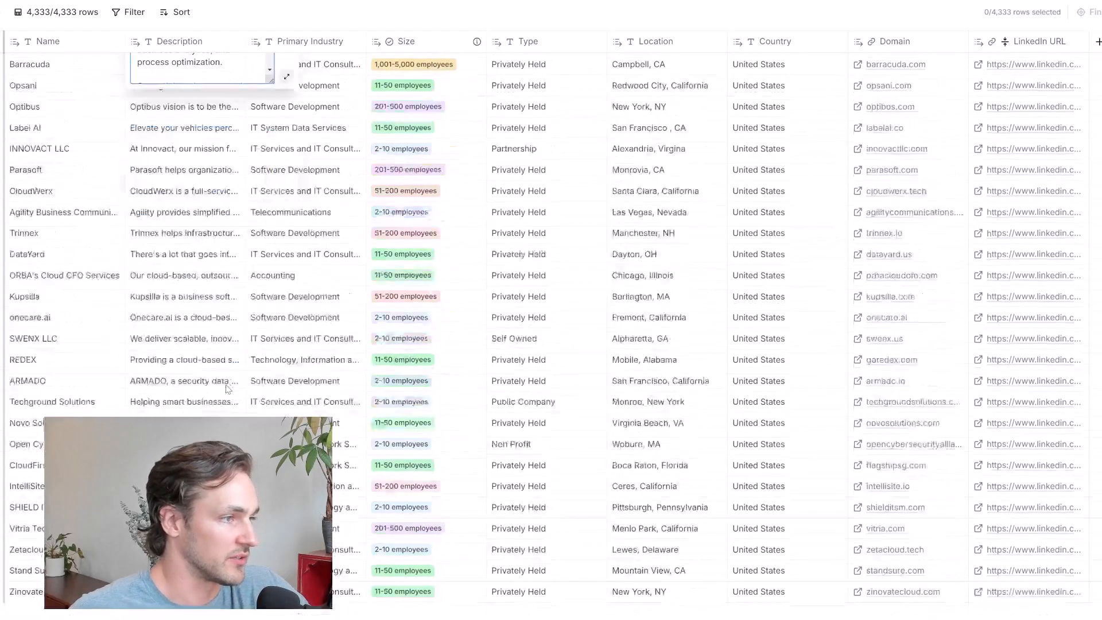
{"action": "double_click", "coordinate": [204, 321]}
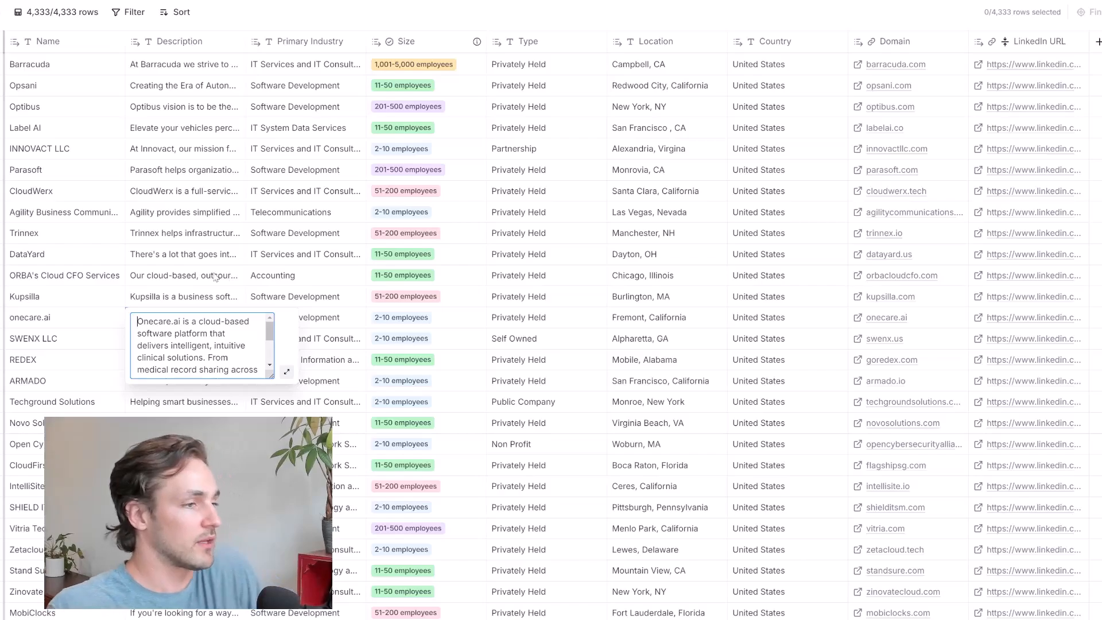
{"action": "scroll", "coordinate": [201, 270], "scroll_direction": "down", "scroll_amount": 7}
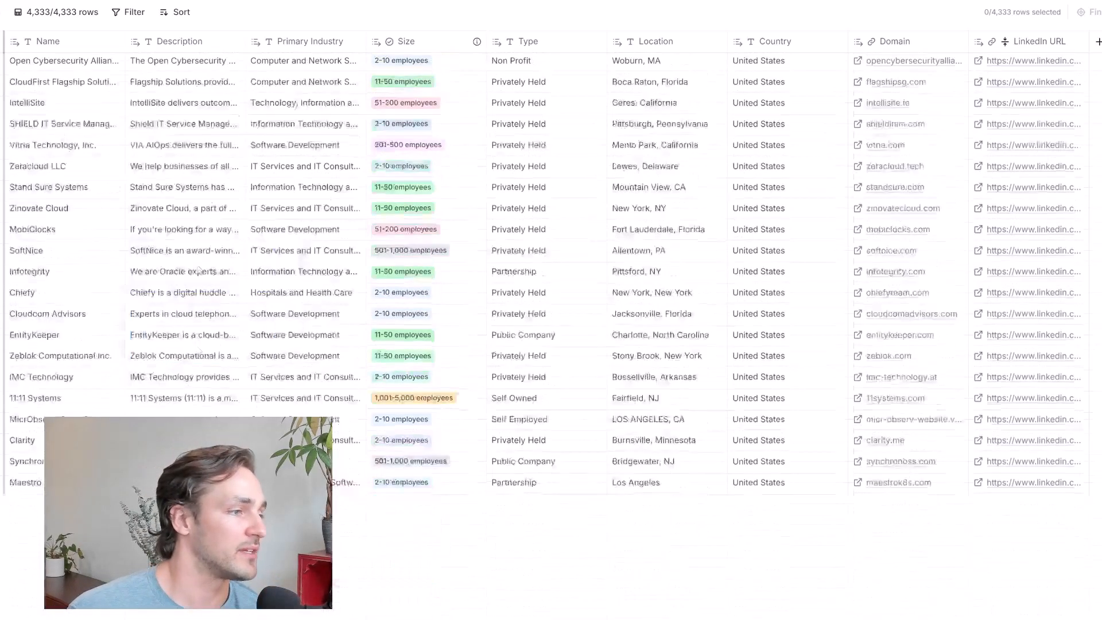
{"action": "left_click", "coordinate": [201, 335]}
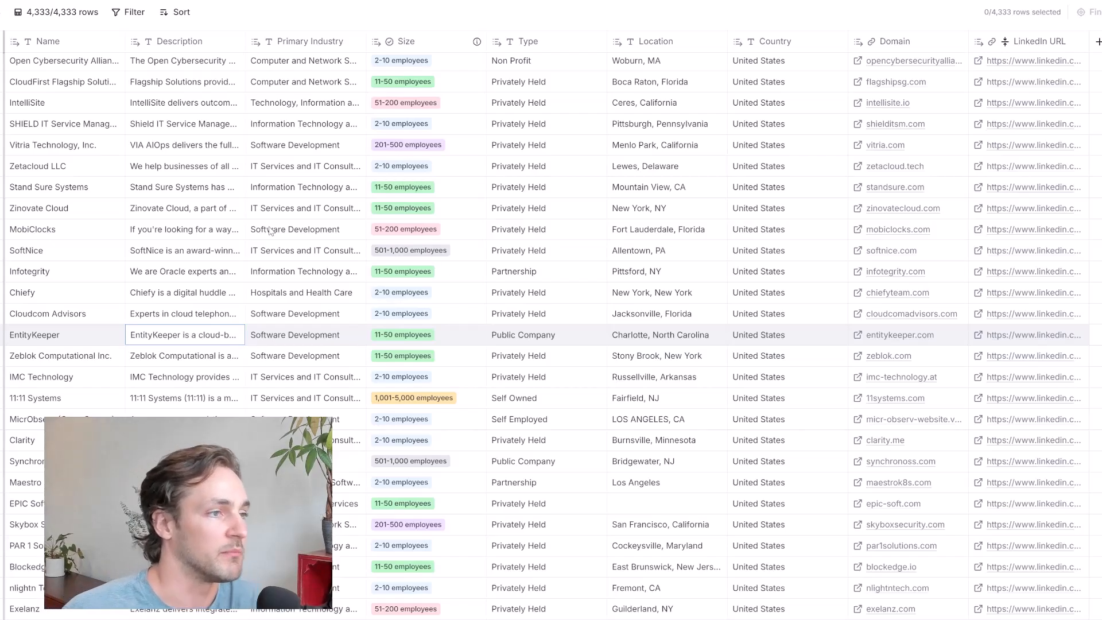
{"action": "scroll", "coordinate": [270, 230], "scroll_direction": "up", "scroll_amount": 10}
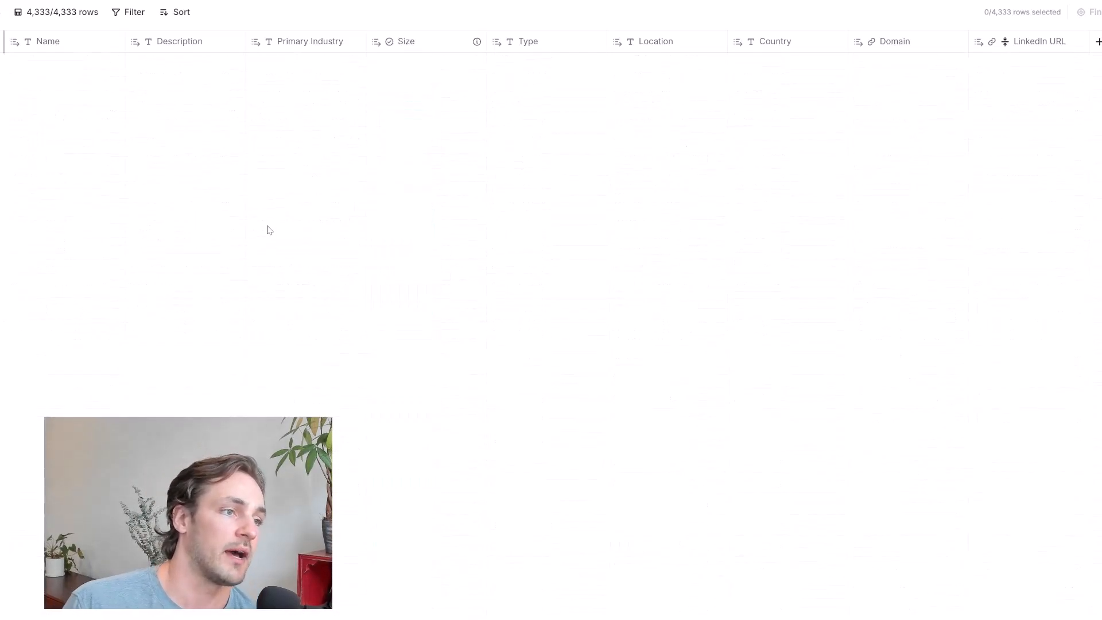
{"action": "scroll", "coordinate": [268, 230], "scroll_direction": "up", "scroll_amount": 5}
{"action": "scroll", "coordinate": [268, 230], "scroll_direction": "up", "scroll_amount": 5}
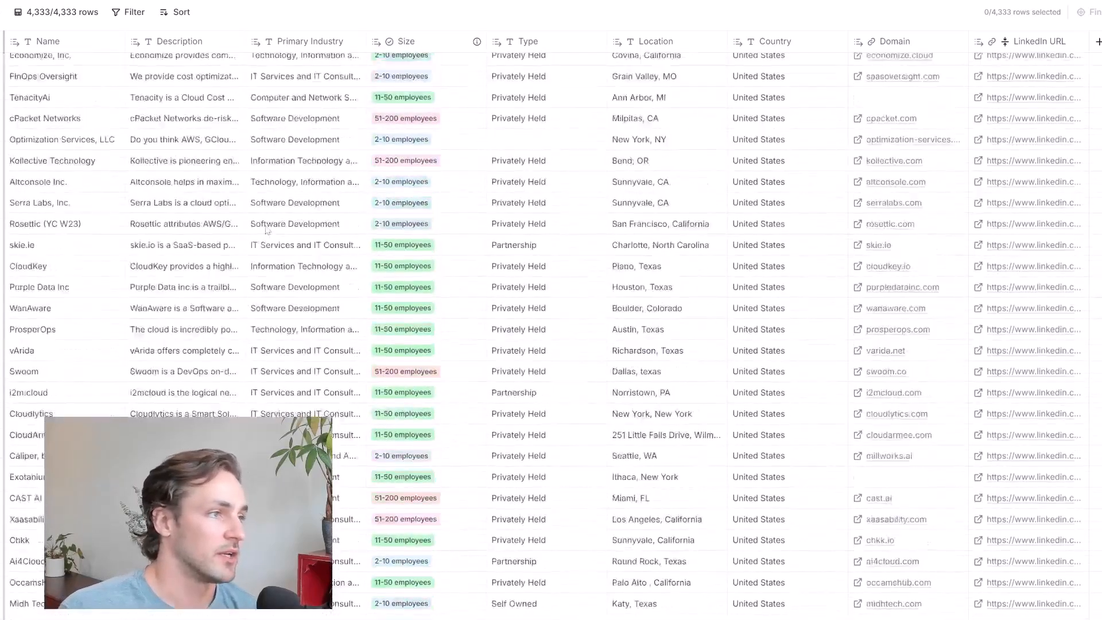
{"action": "scroll", "coordinate": [267, 231], "scroll_direction": "up", "scroll_amount": 8}
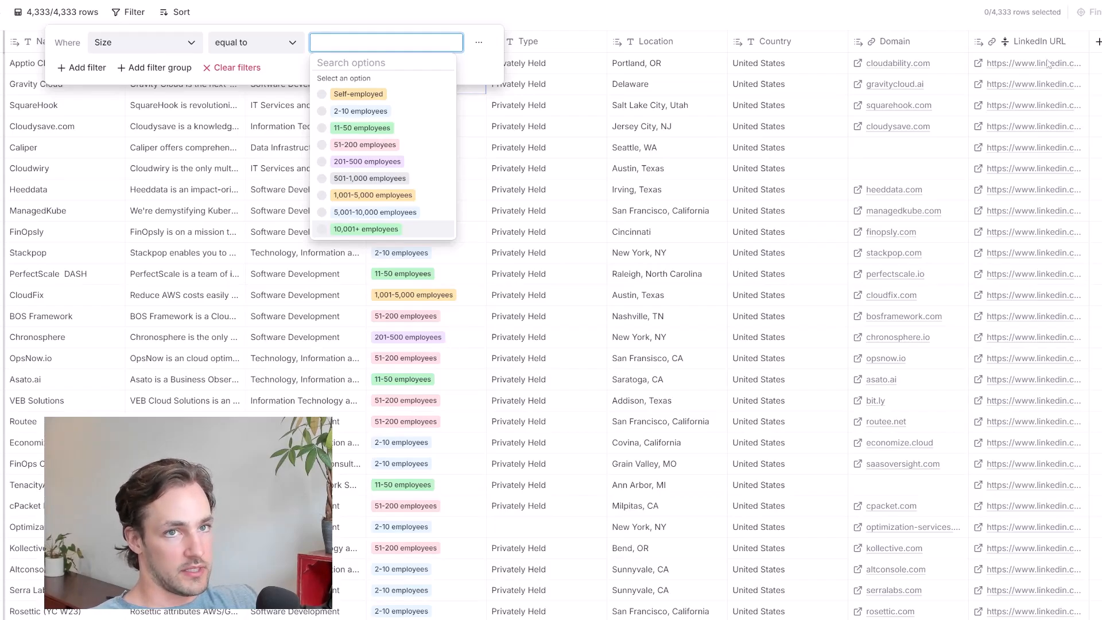
Close the unfinished Size filter, add a ChatGPT: Generate text enrichment to the table and set its model to gpt-4o-mini
{"action": "left_click", "coordinate": [450, 11]}
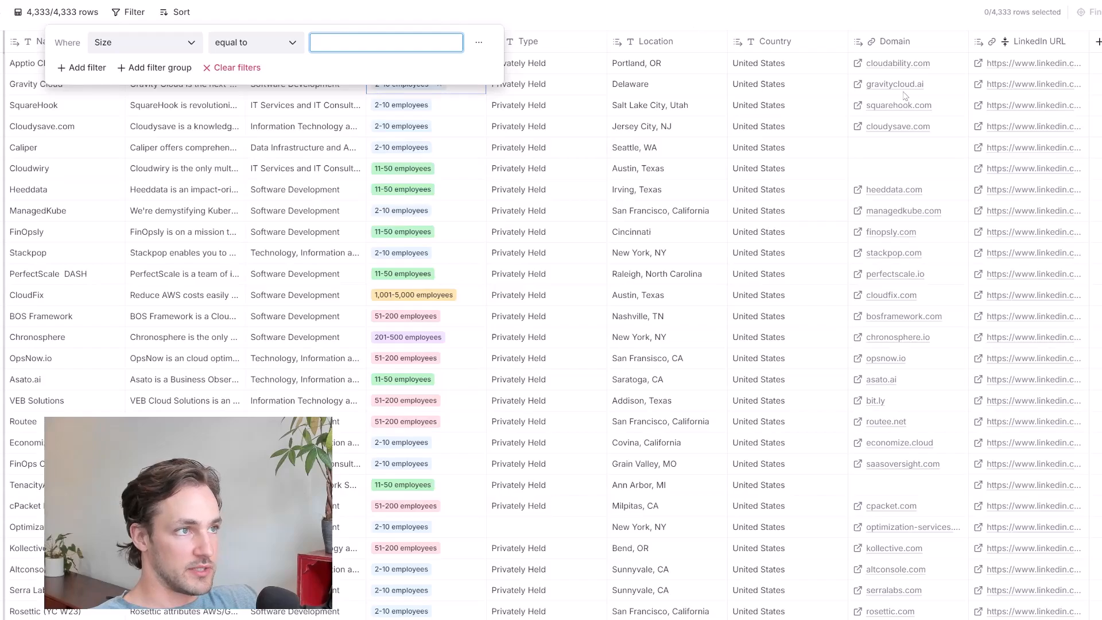
{"action": "left_click", "coordinate": [1098, 41]}
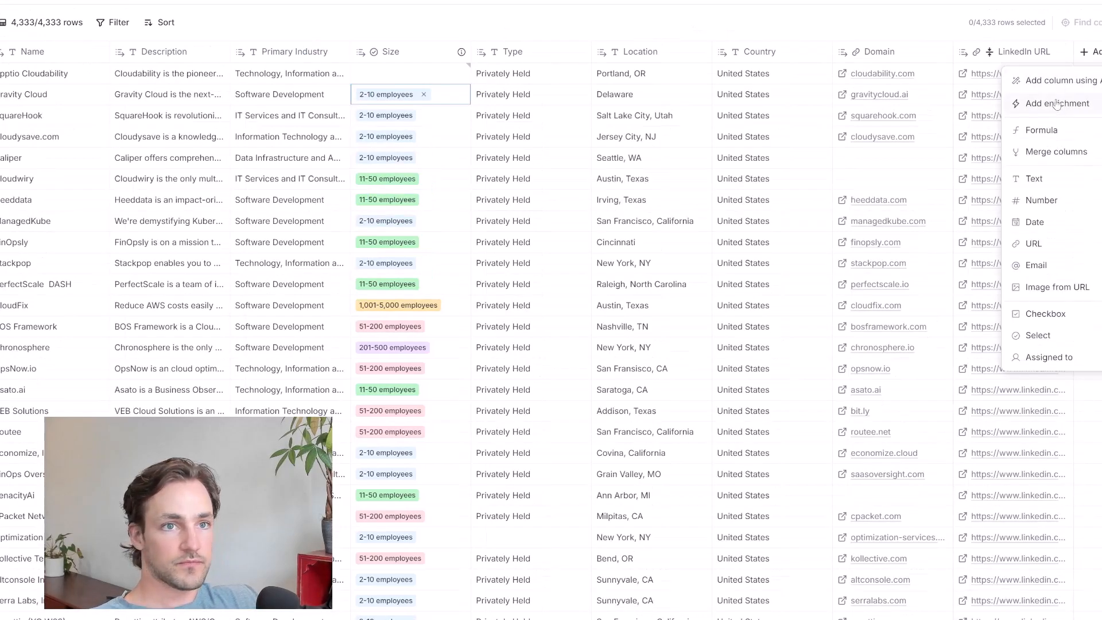
{"action": "left_click", "coordinate": [1057, 105]}
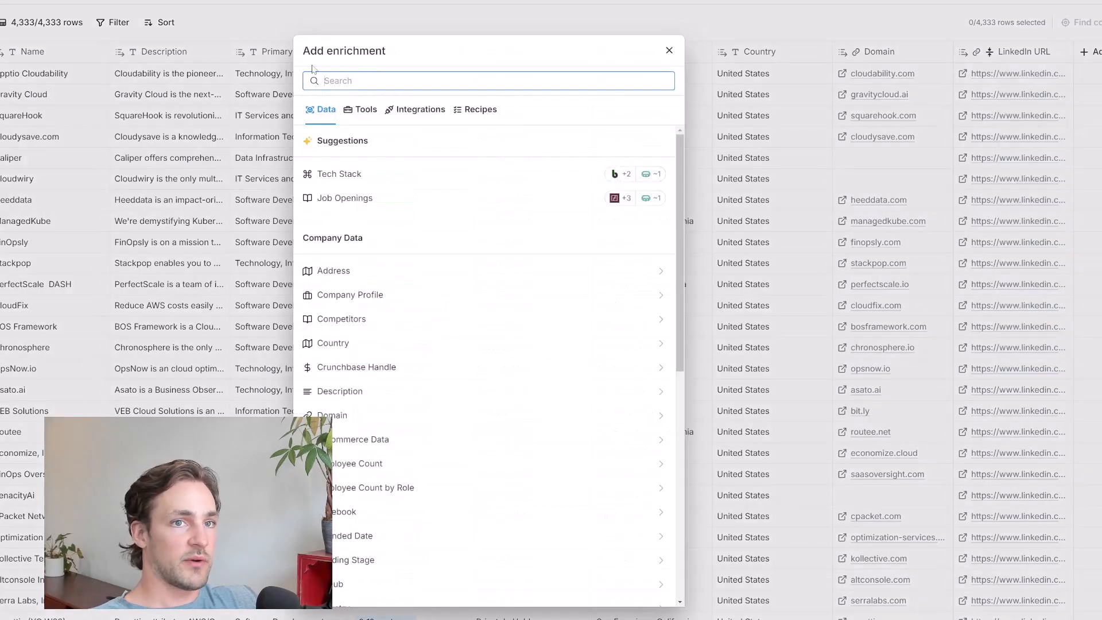
{"action": "type", "text": "gpt"}
{"action": "left_click", "coordinate": [427, 391]}
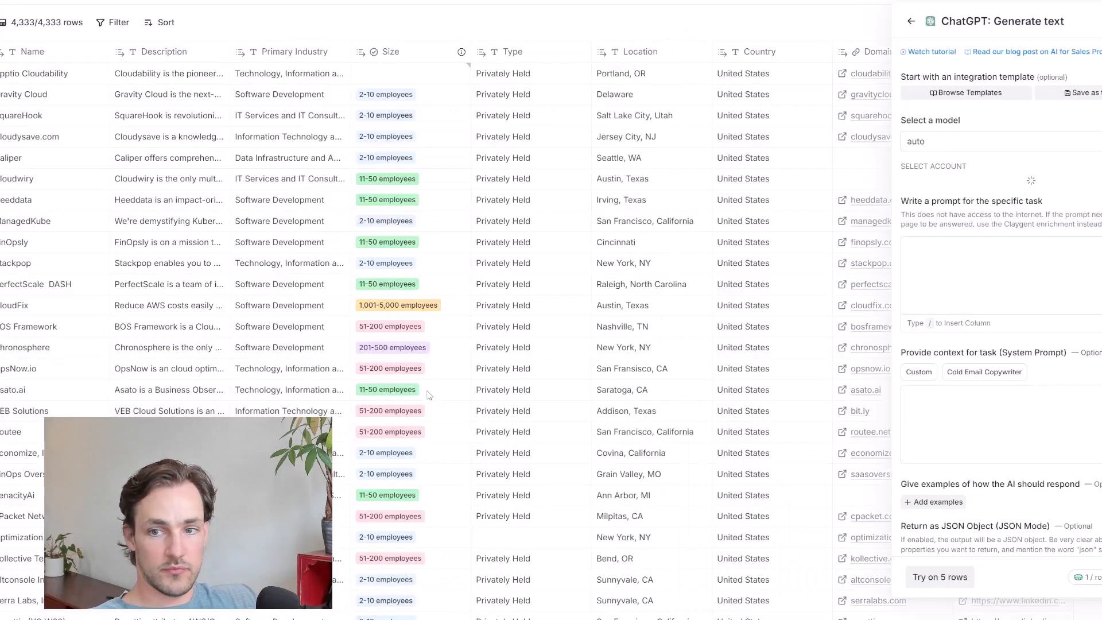
{"action": "left_click", "coordinate": [962, 146]}
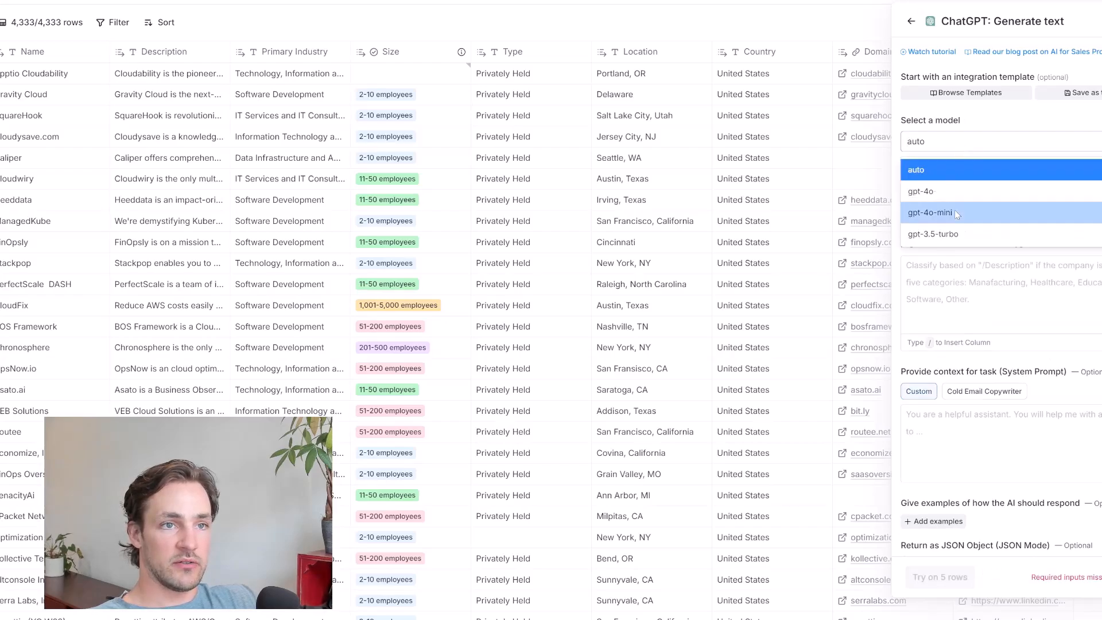
{"action": "left_click", "coordinate": [955, 210]}
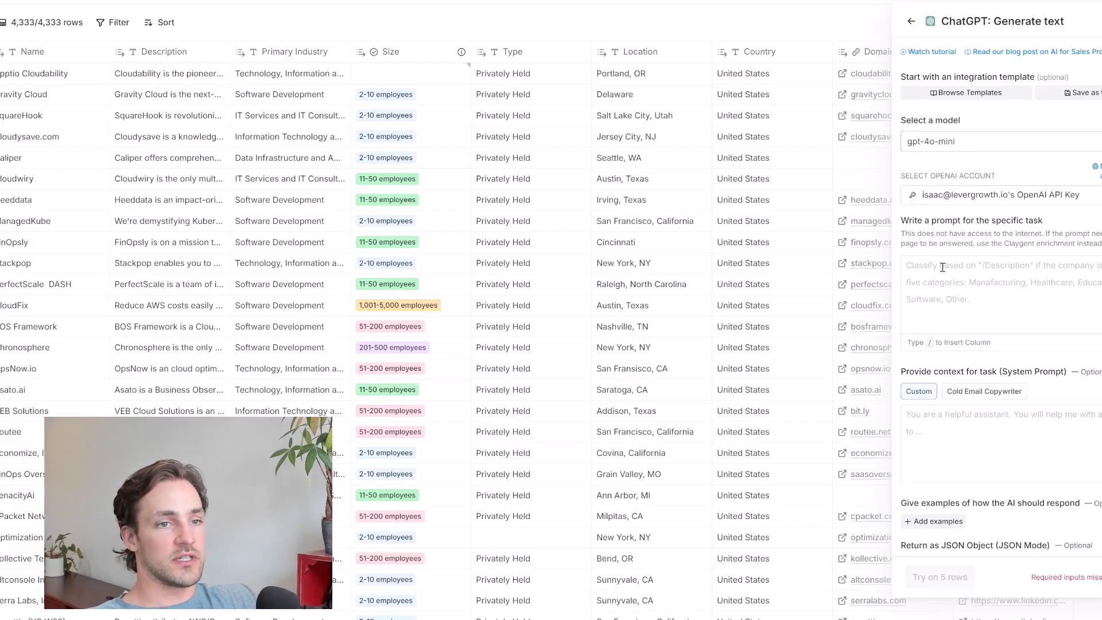
Load the Company Fit - B2B Lead Gen prompt template, using the Description and Size columns as its description and employee inputs
{"action": "left_click", "coordinate": [961, 91]}
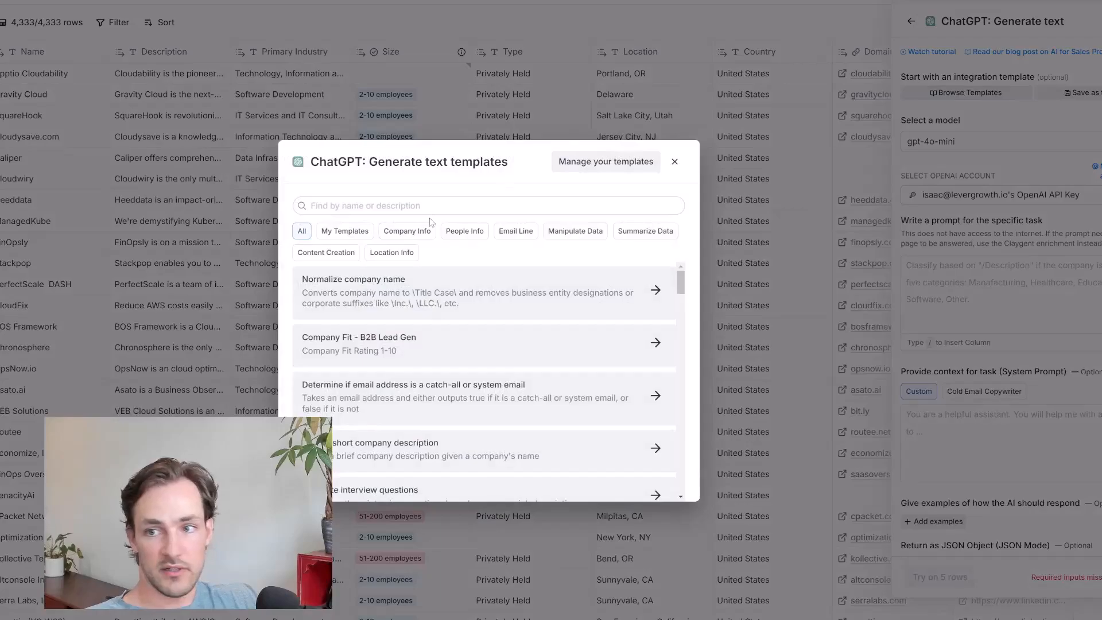
{"action": "left_click", "coordinate": [380, 209]}
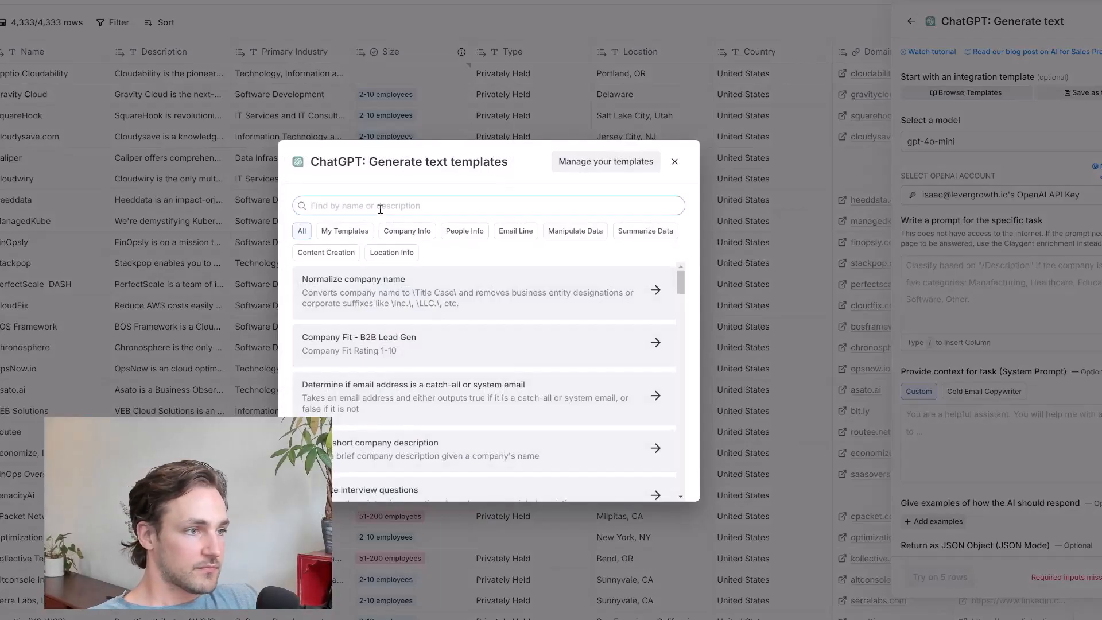
{"action": "left_click", "coordinate": [398, 363]}
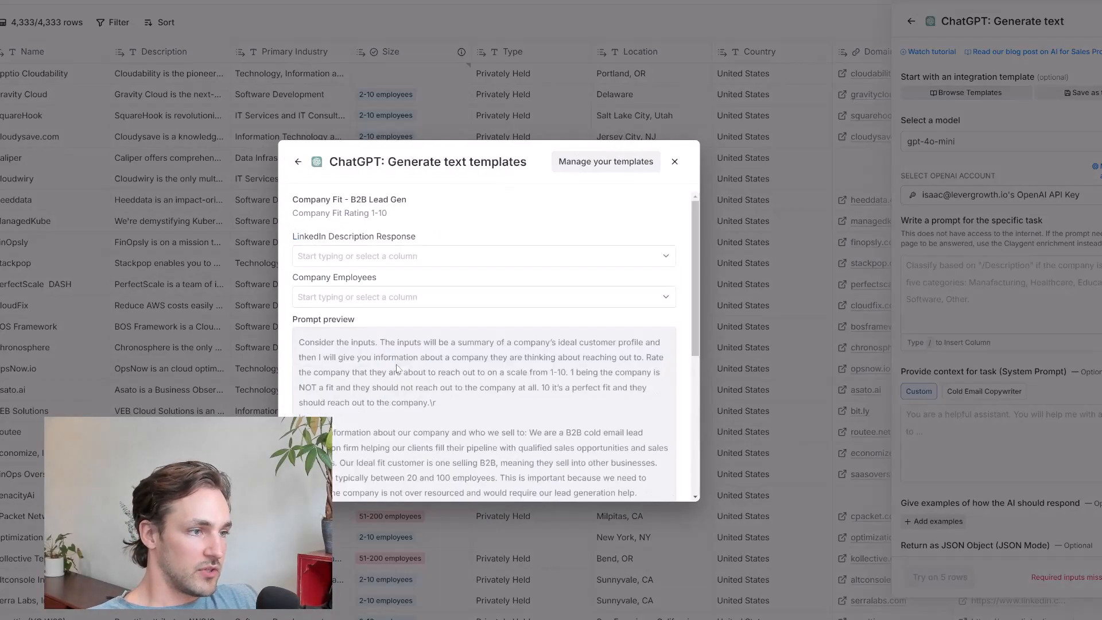
{"action": "left_click", "coordinate": [371, 258]}
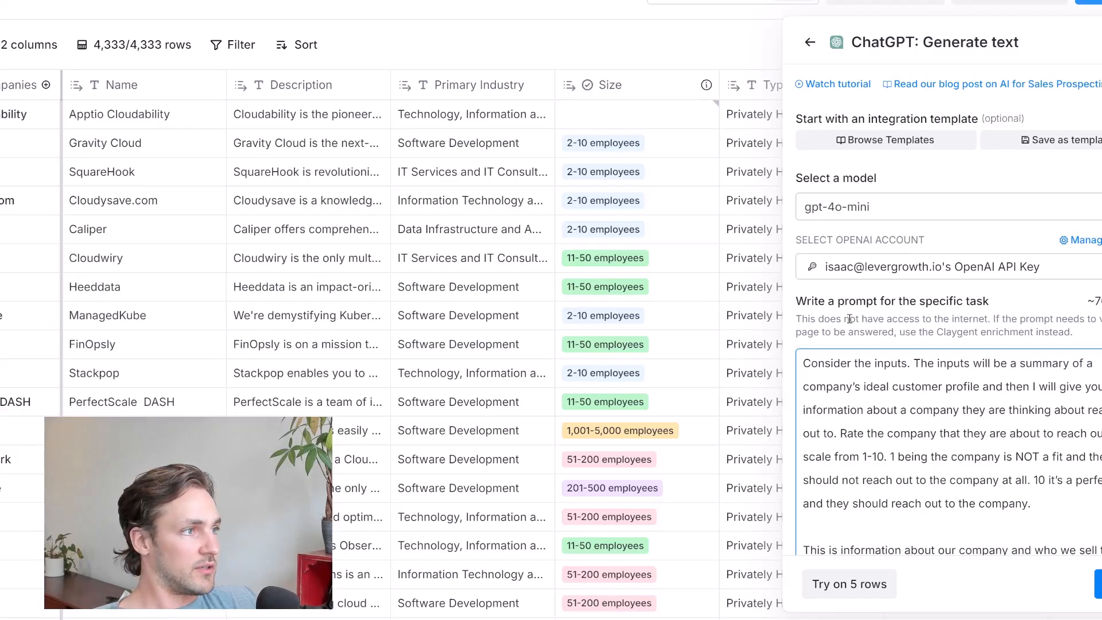
Read through the scoring prompt, covering the 1-10 rating scale, Clazar's offering, the ideal customer, the Description and Size inputs, and the output rules
{"action": "scroll", "coordinate": [925, 314], "scroll_direction": "down", "scroll_amount": 1}
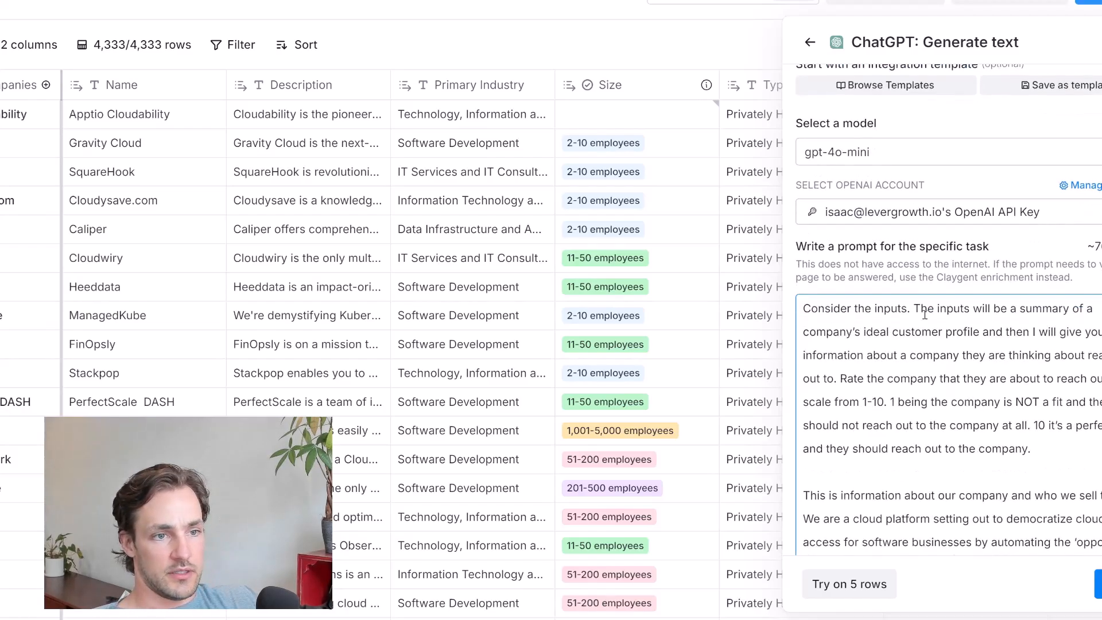
{"action": "scroll", "coordinate": [1062, 248], "scroll_direction": "down", "scroll_amount": 1}
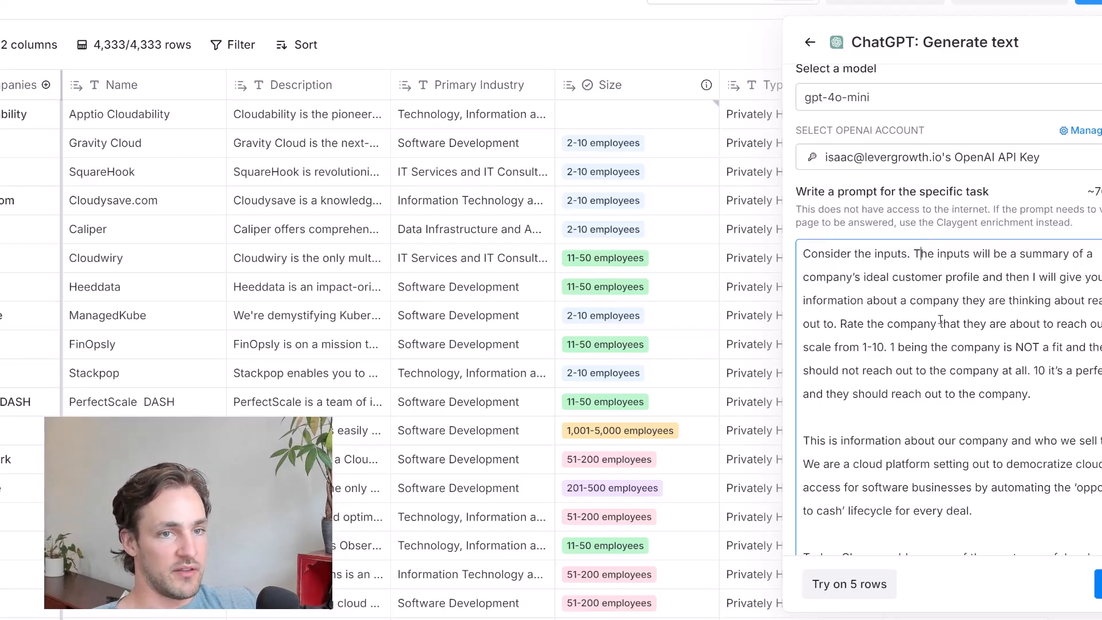
{"action": "scroll", "coordinate": [857, 324], "scroll_direction": "down", "scroll_amount": 1}
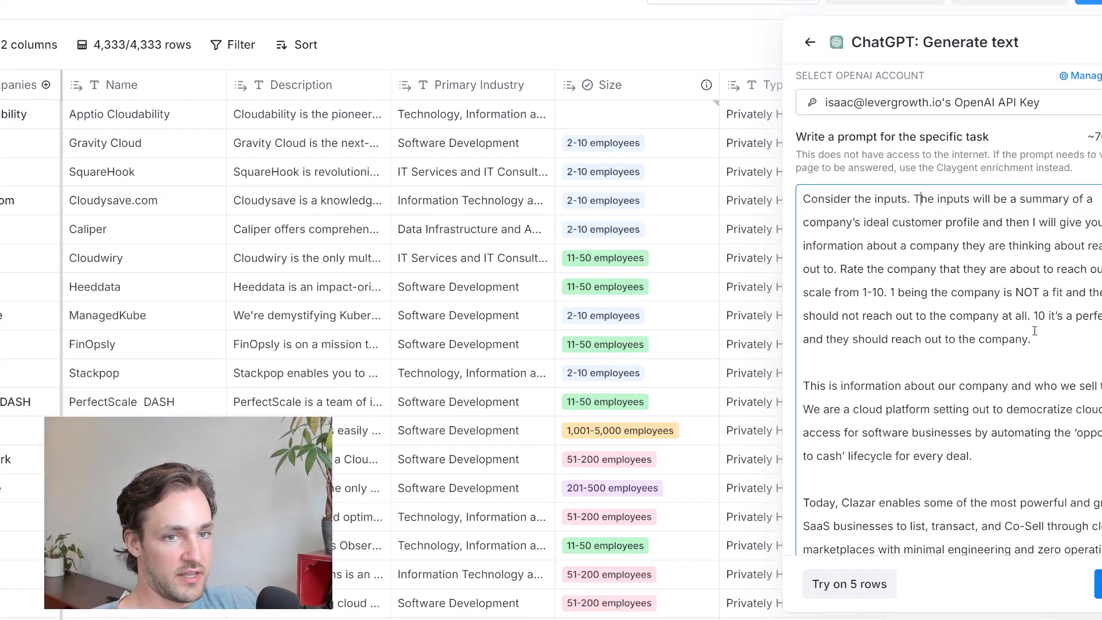
{"action": "scroll", "coordinate": [948, 373], "scroll_direction": "down", "scroll_amount": 2}
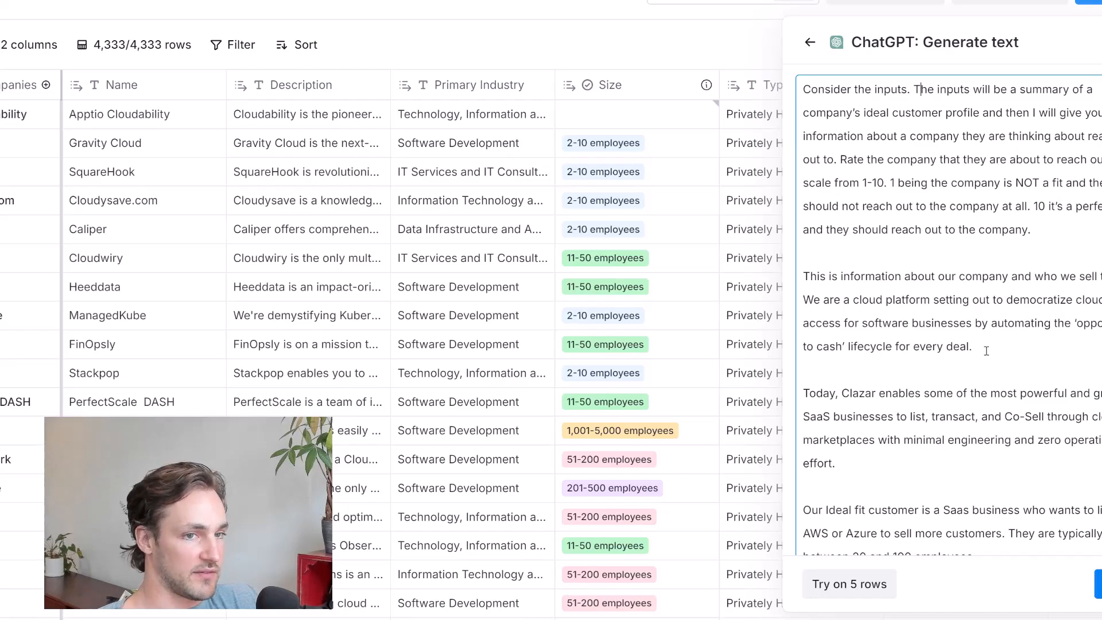
{"action": "scroll", "coordinate": [962, 385], "scroll_direction": "down", "scroll_amount": 2}
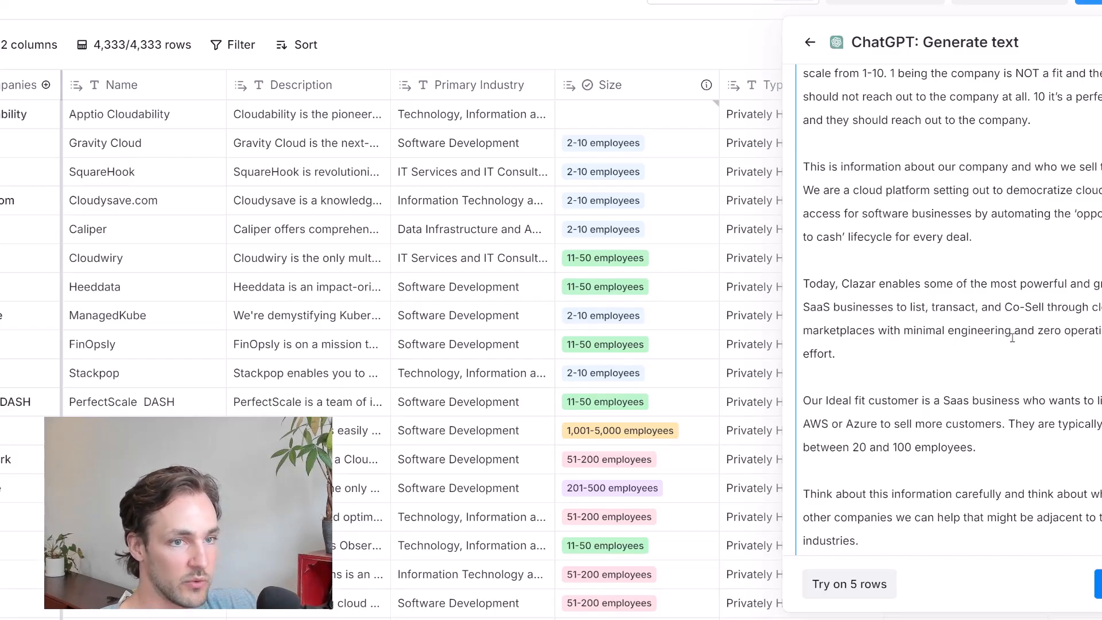
{"action": "left_click", "coordinate": [846, 378]}
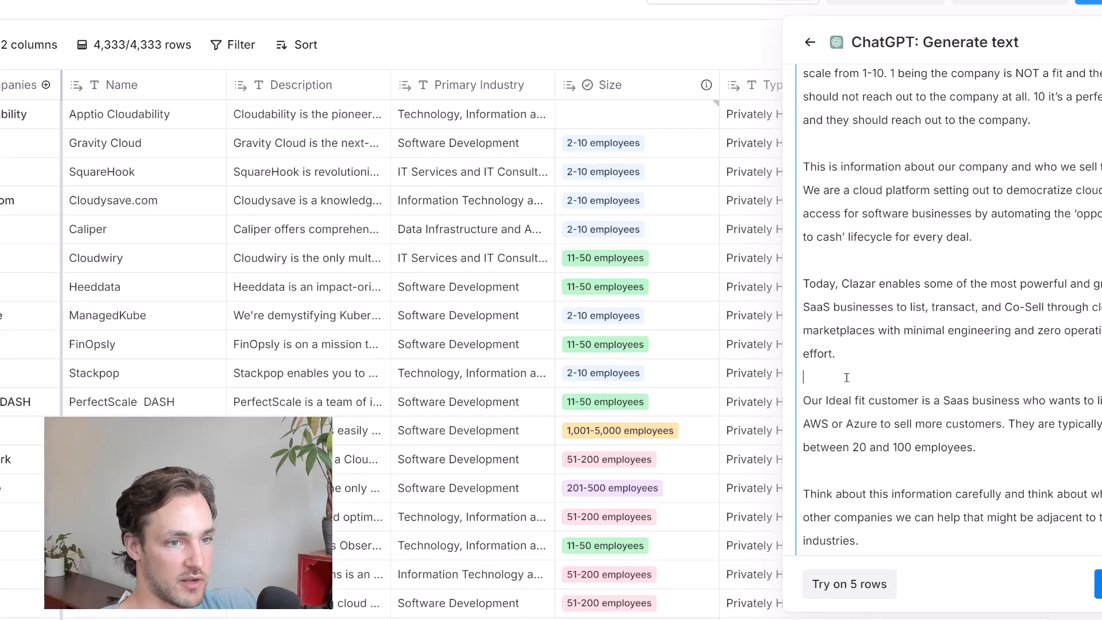
{"action": "key", "text": "Delete"}
{"action": "key", "text": "Return"}
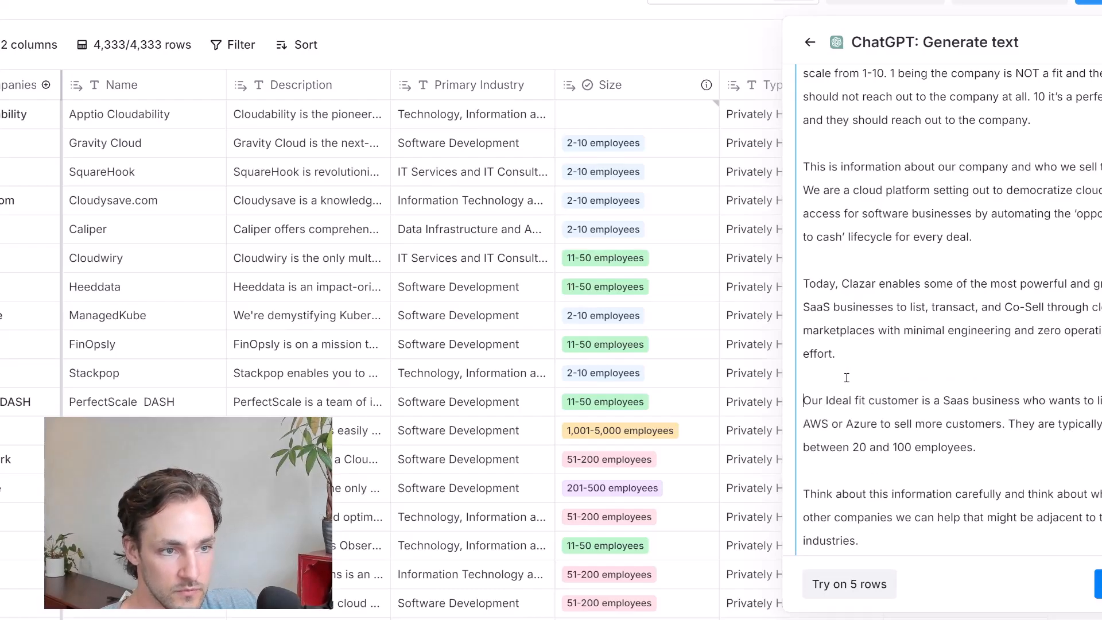
{"action": "scroll", "coordinate": [837, 399], "scroll_direction": "down", "scroll_amount": 1}
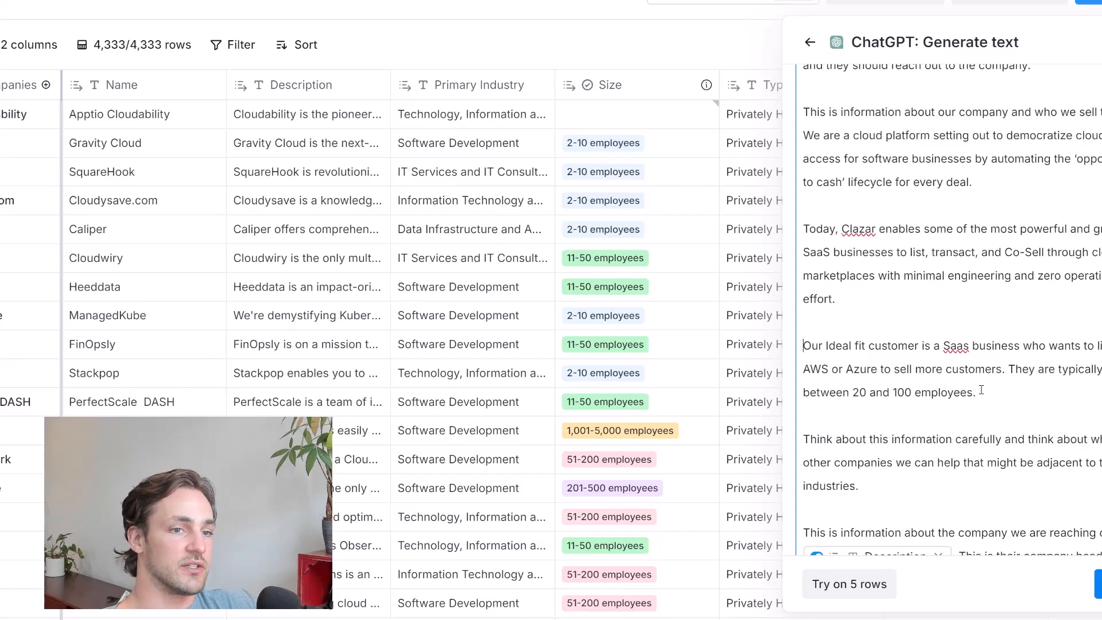
{"action": "scroll", "coordinate": [982, 390], "scroll_direction": "down", "scroll_amount": 2}
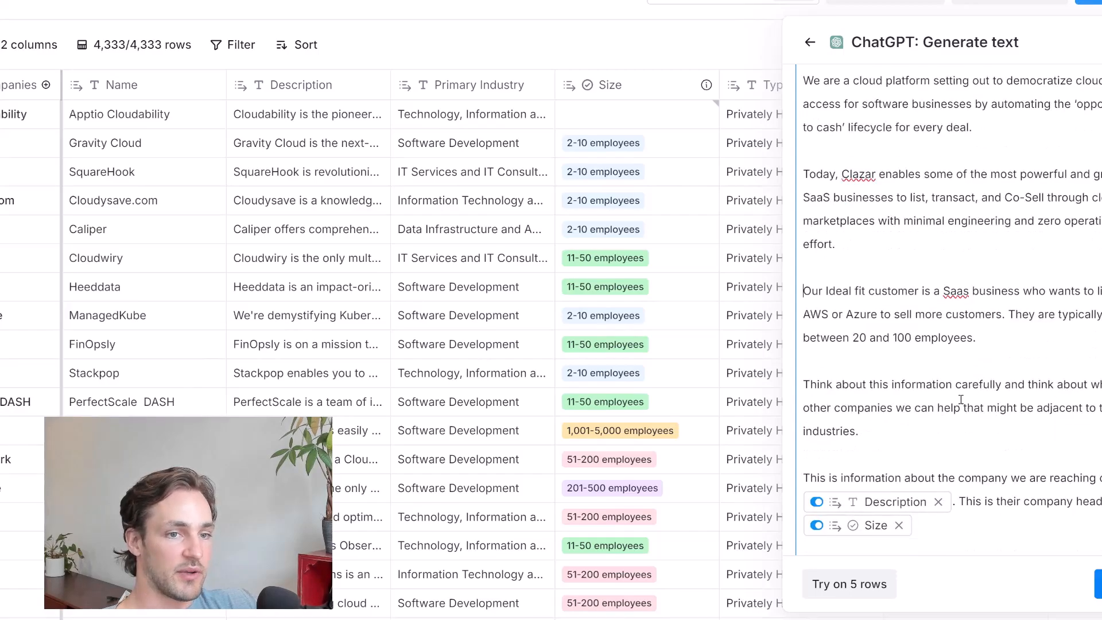
{"action": "scroll", "coordinate": [962, 398], "scroll_direction": "down", "scroll_amount": 2}
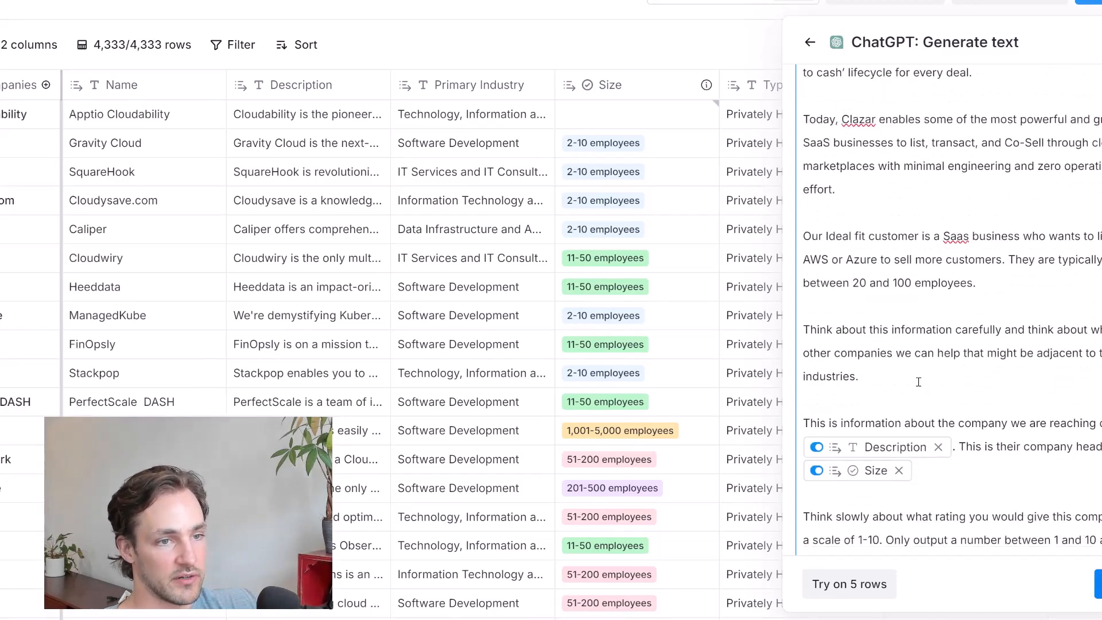
{"action": "scroll", "coordinate": [919, 382], "scroll_direction": "down", "scroll_amount": 4}
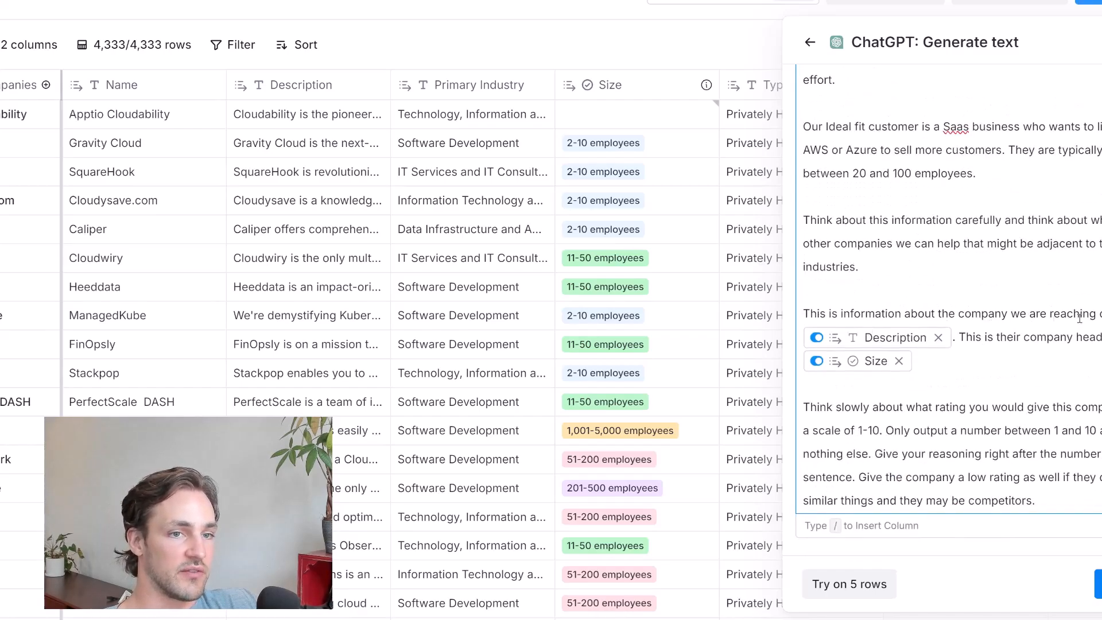
{"action": "mouse_move", "coordinate": [912, 342]}
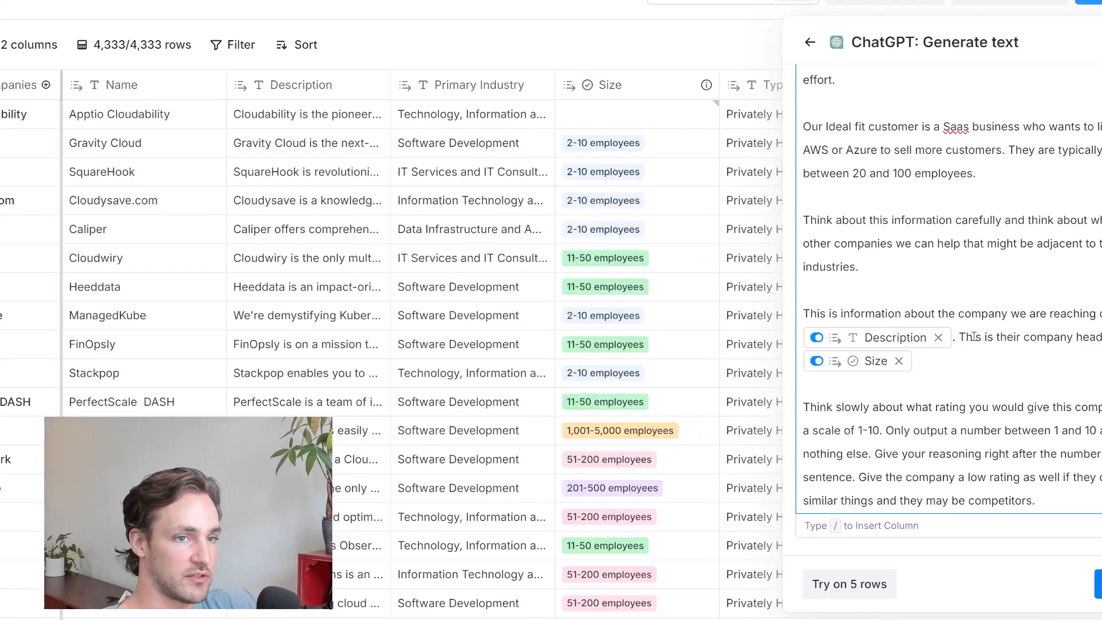
{"action": "scroll", "coordinate": [862, 374], "scroll_direction": "down", "scroll_amount": 2}
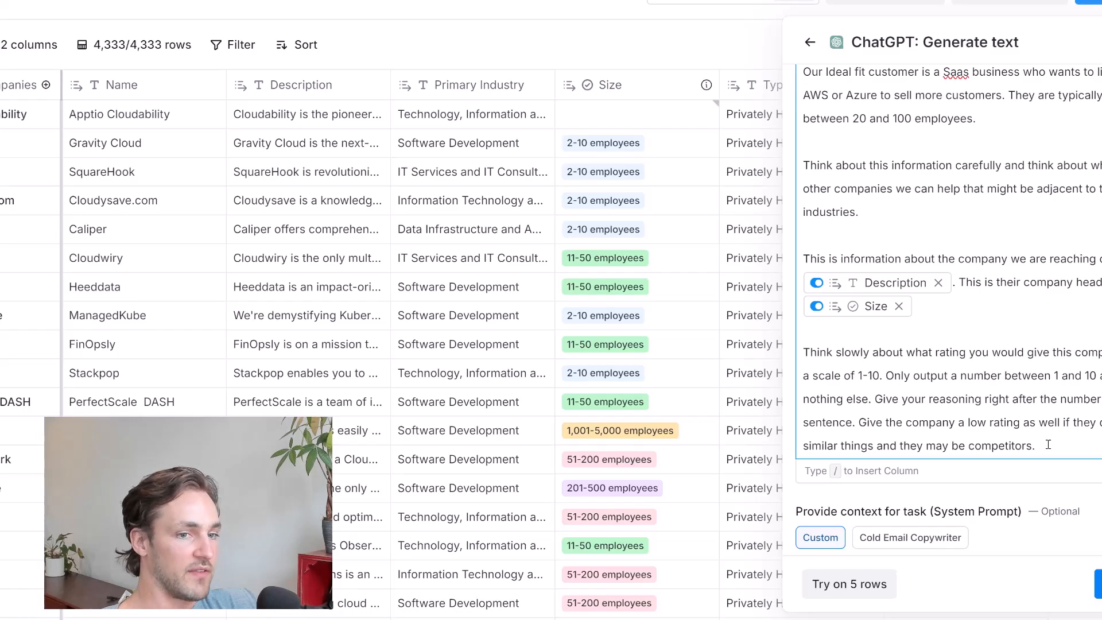
Preview the scoring prompt on 5 rows and examine the ratings and reasoning for Cloudability and SquareHook
{"action": "left_click", "coordinate": [852, 583]}
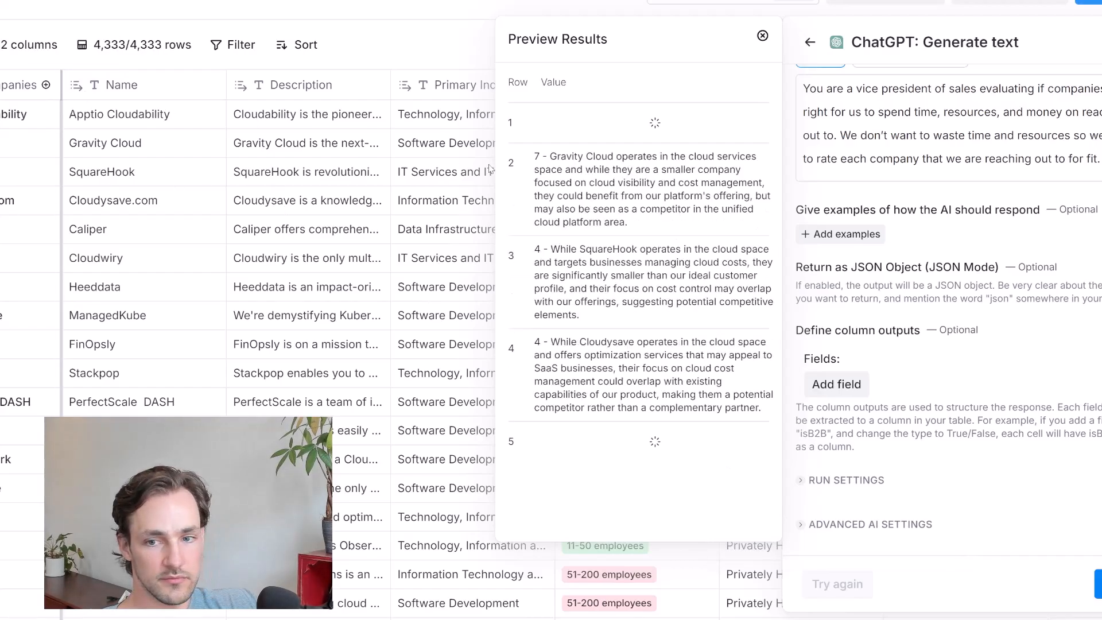
{"action": "scroll", "coordinate": [562, 425], "scroll_direction": "down", "scroll_amount": 1}
{"action": "scroll", "coordinate": [561, 287], "scroll_direction": "up", "scroll_amount": 1}
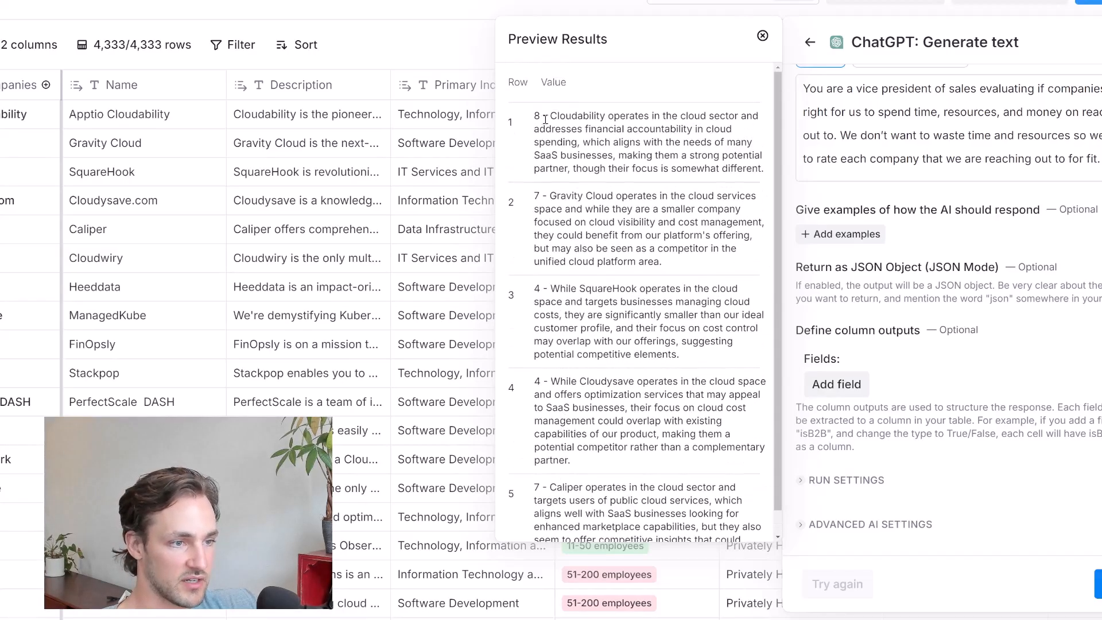
{"action": "left_click_drag", "start_coordinate": [551, 115], "coordinate": [630, 131]}
{"action": "left_click", "coordinate": [630, 130]}
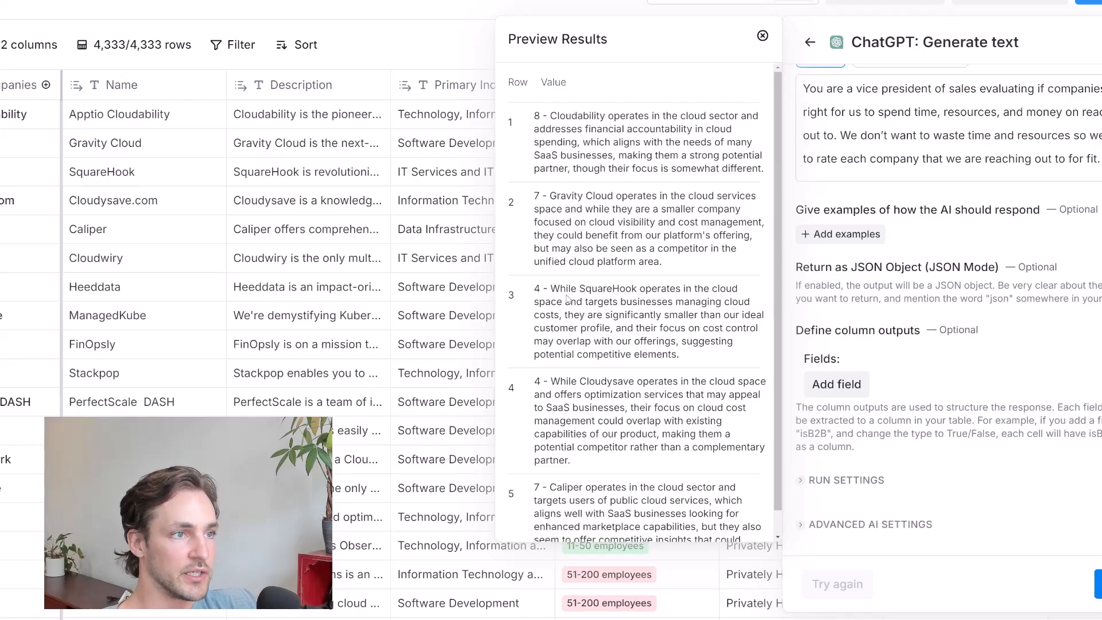
{"action": "left_click_drag", "start_coordinate": [551, 288], "coordinate": [677, 354]}
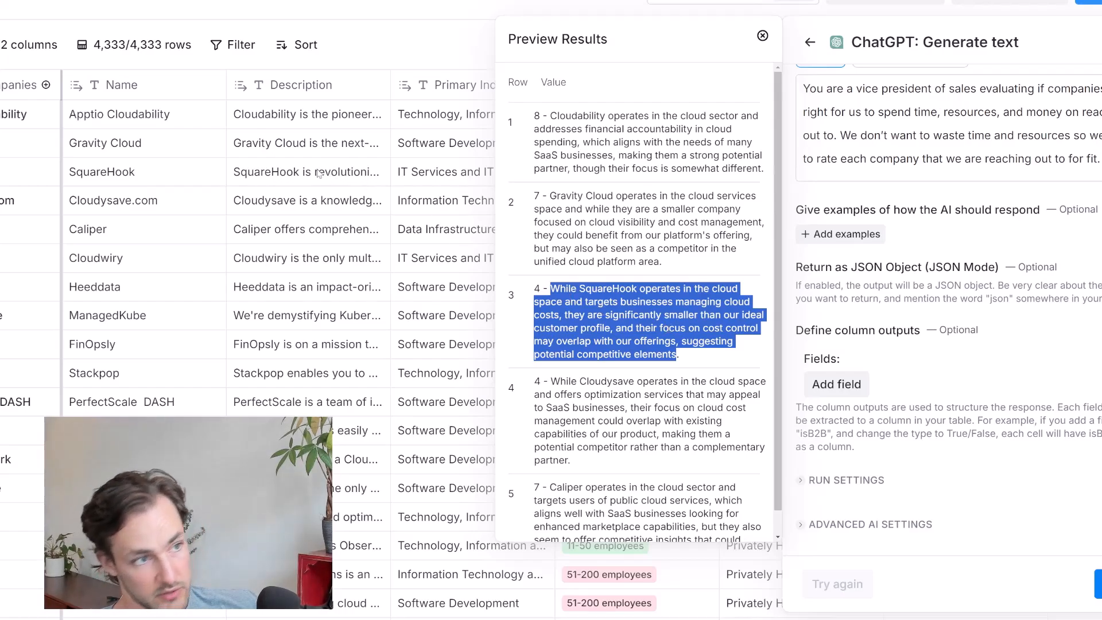
Read the remaining preview ratings and reasoning for Gravity Cloud, Cloudysave and Caliper, and close the preview results
{"action": "scroll", "coordinate": [628, 373], "scroll_direction": "down", "scroll_amount": 1}
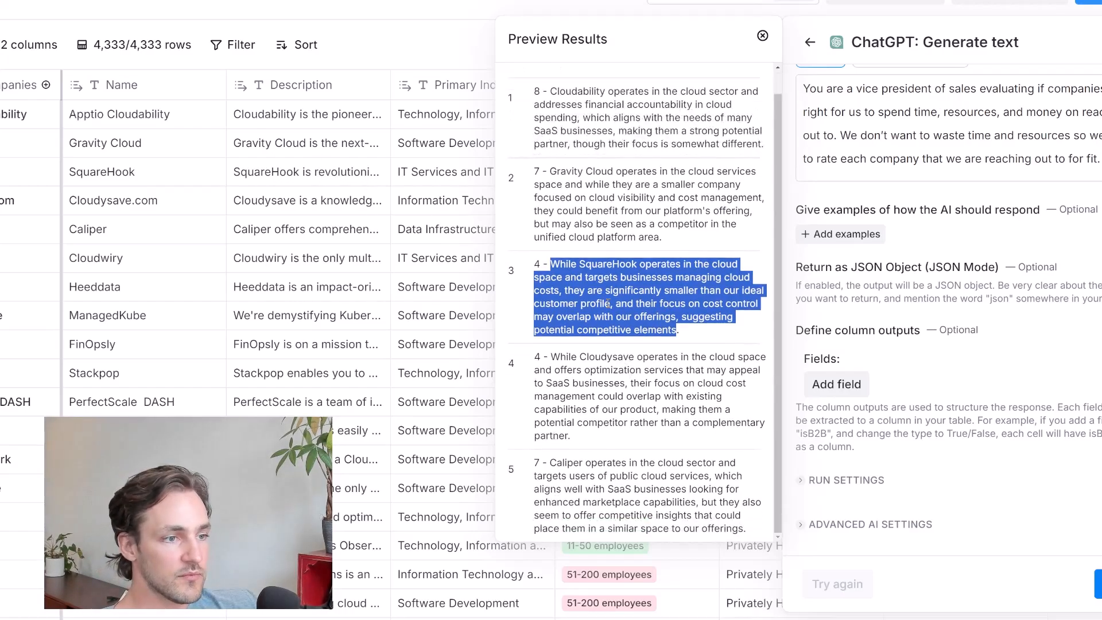
{"action": "scroll", "coordinate": [608, 303], "scroll_direction": "up", "scroll_amount": 1}
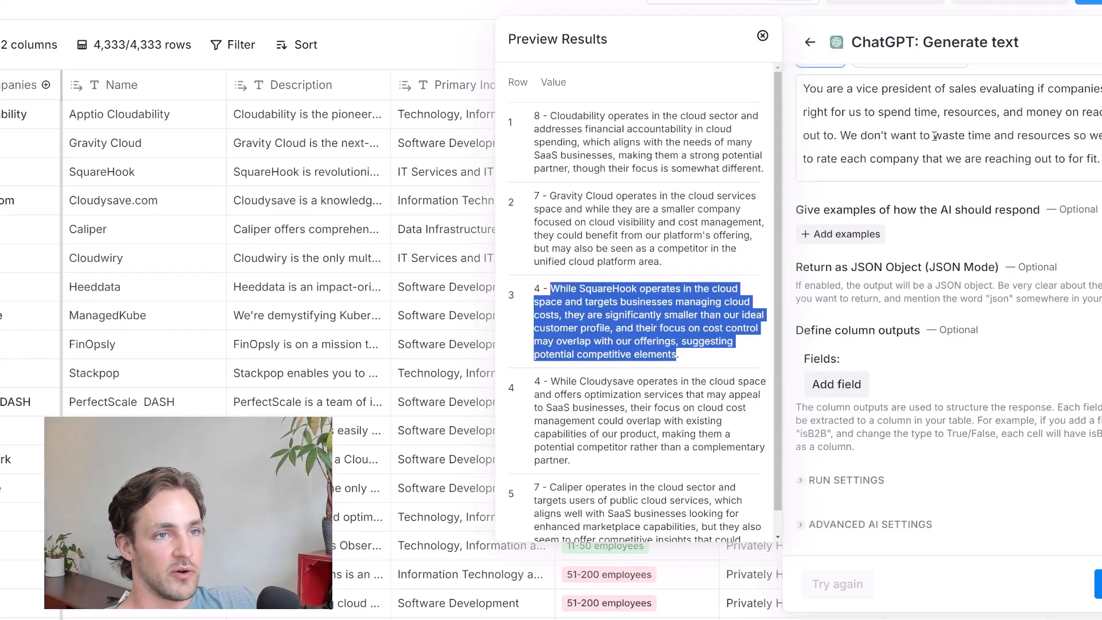
{"action": "left_click", "coordinate": [535, 113]}
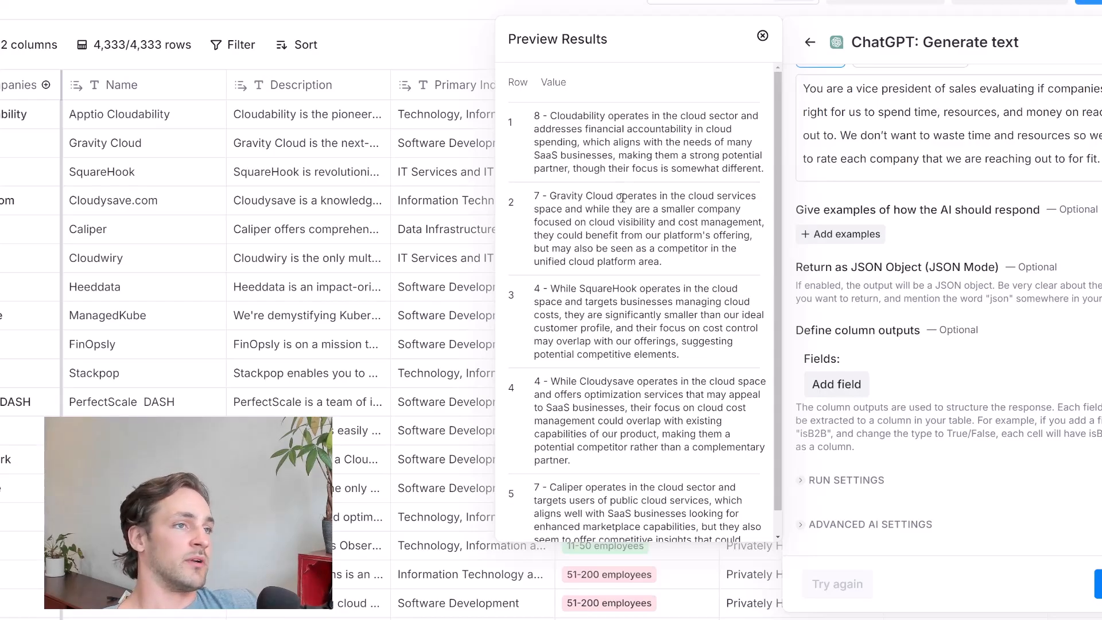
{"action": "scroll", "coordinate": [572, 361], "scroll_direction": "down", "scroll_amount": 1}
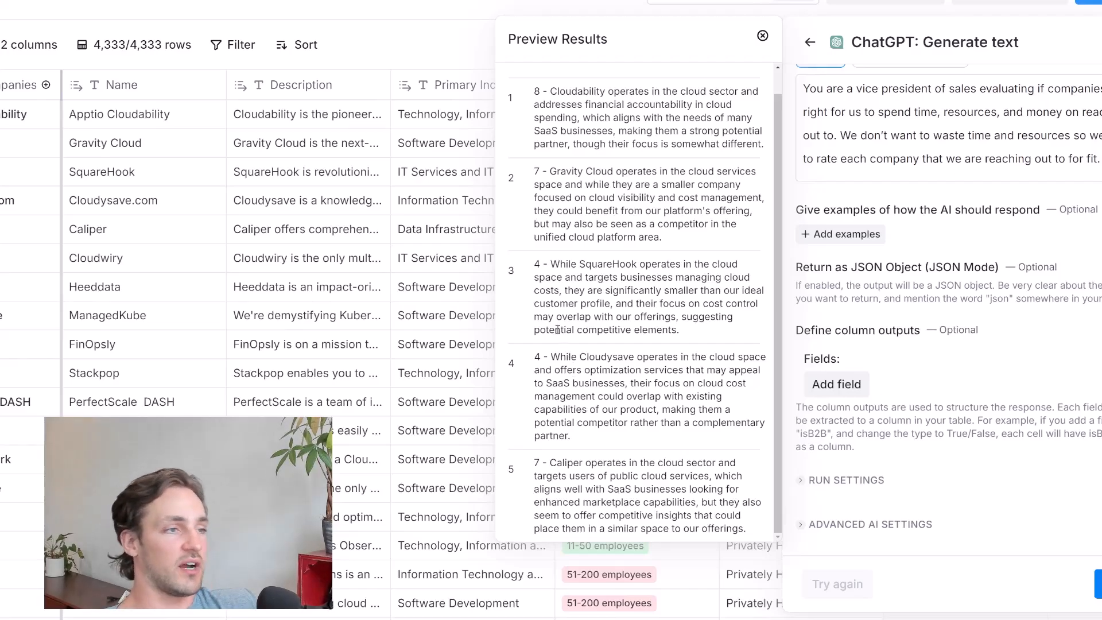
{"action": "left_click", "coordinate": [502, 94]}
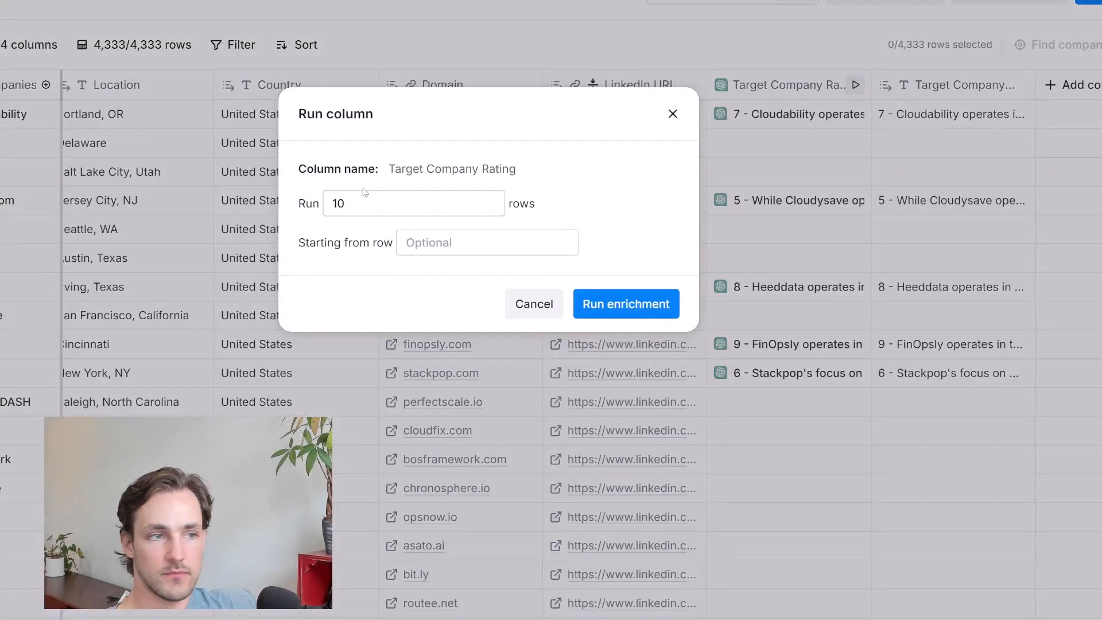
Save the ChatGPT company-scoring enrichment and run it on the table's rows
{"action": "left_click_drag", "start_coordinate": [362, 201], "coordinate": [330, 206]}
{"action": "left_click", "coordinate": [364, 202]}
{"action": "type", "text": "00"}
{"action": "left_click", "coordinate": [429, 243]}
{"action": "type", "text": "10"}
{"action": "left_click", "coordinate": [632, 305]}
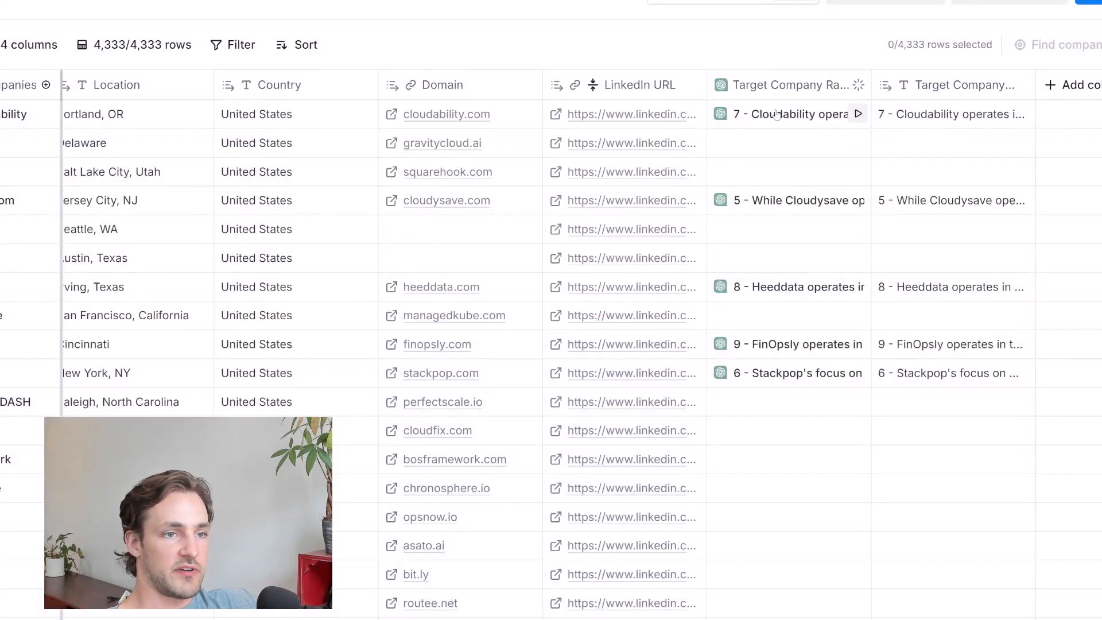
Check the token use and AI provider cost of the Cloudability rating, and look through the ratings of the other companies
{"action": "left_click", "coordinate": [776, 115]}
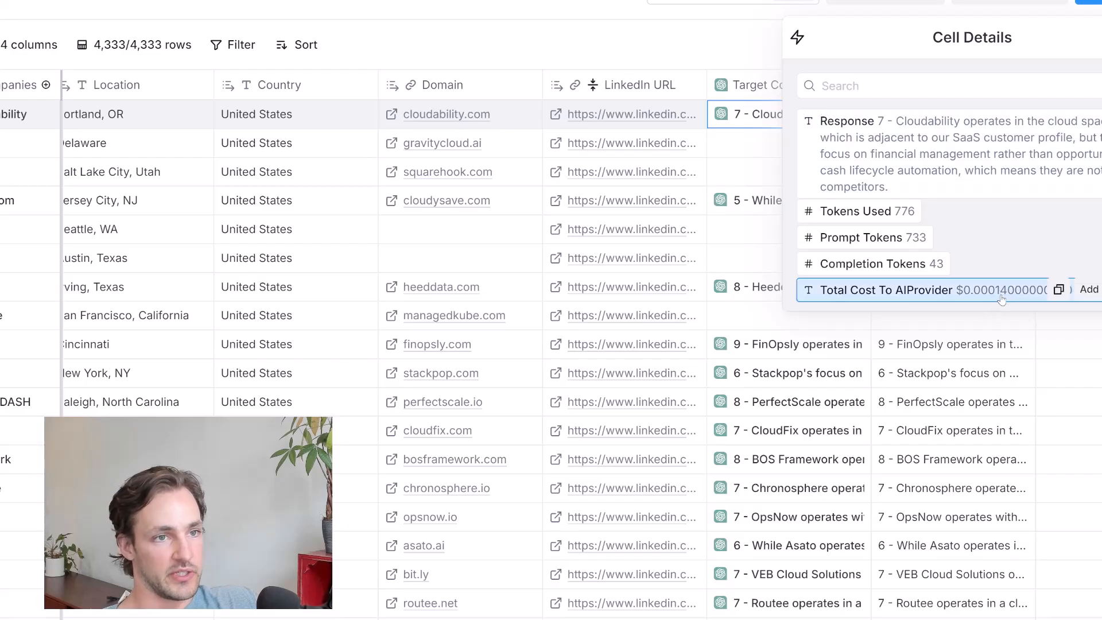
{"action": "left_click", "coordinate": [853, 214]}
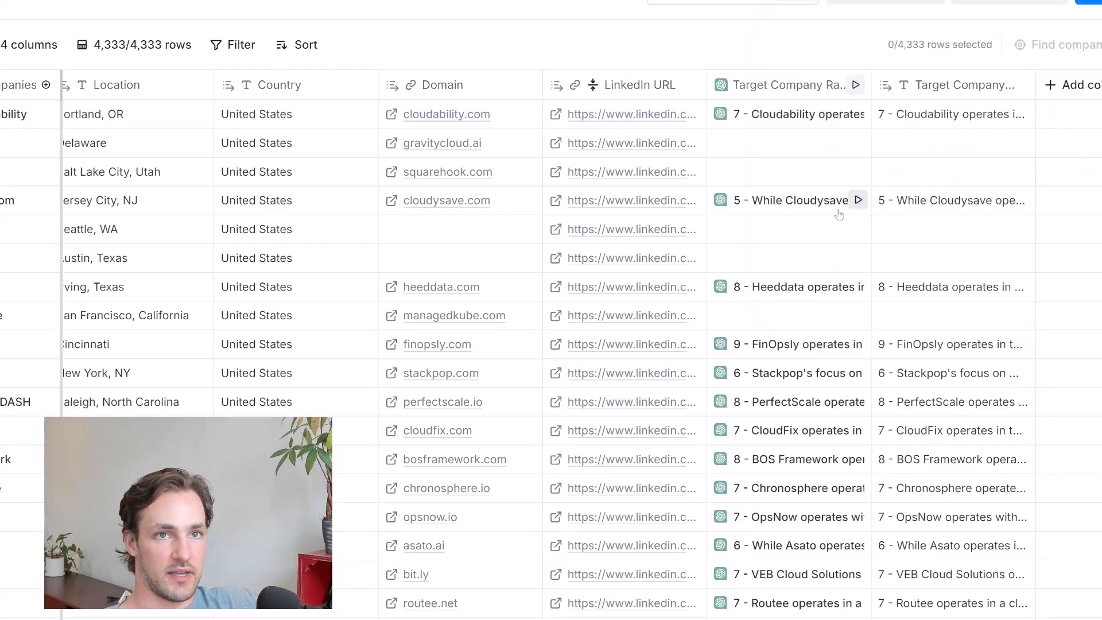
{"action": "scroll", "coordinate": [853, 214], "scroll_direction": "down", "scroll_amount": 10}
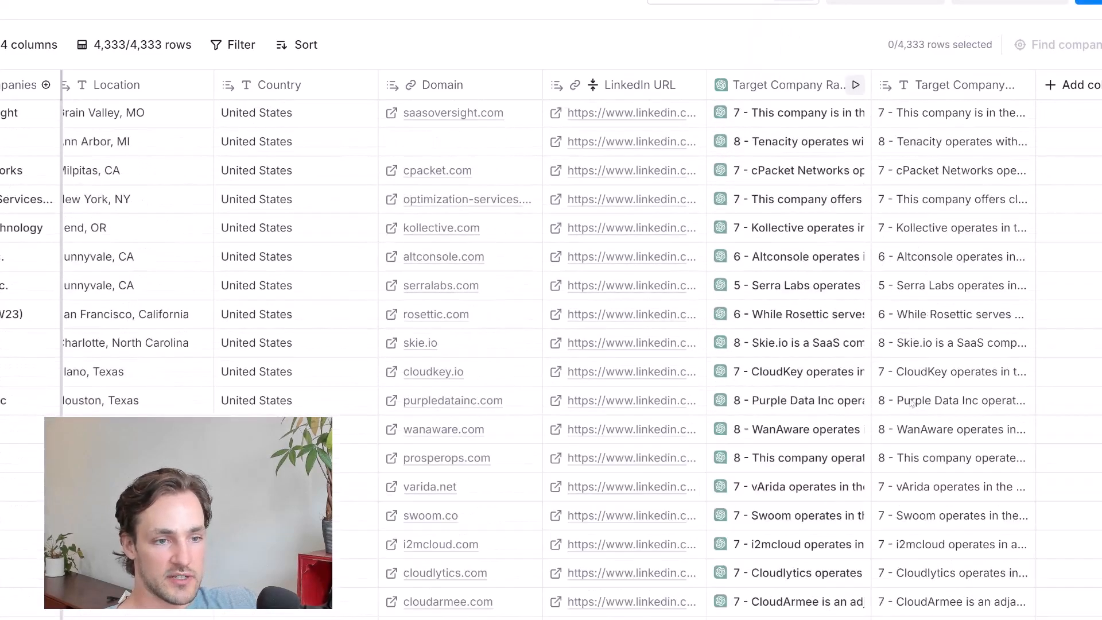
{"action": "scroll", "coordinate": [919, 255], "scroll_direction": "down", "scroll_amount": 13}
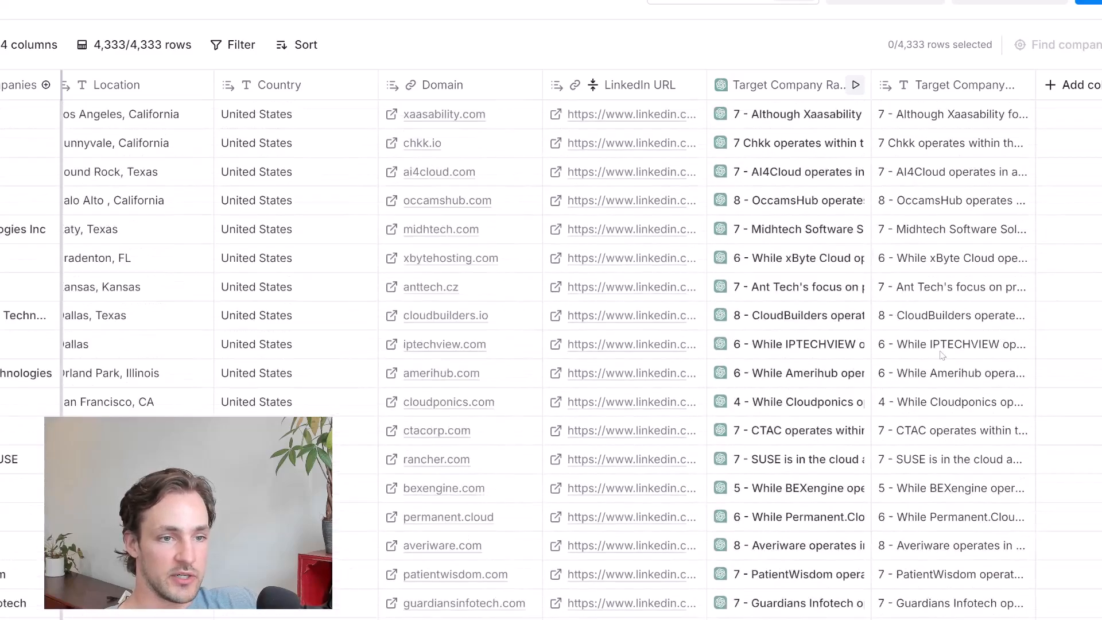
{"action": "scroll", "coordinate": [927, 306], "scroll_direction": "up", "scroll_amount": 1}
{"action": "scroll", "coordinate": [927, 306], "scroll_direction": "up", "scroll_amount": 1}
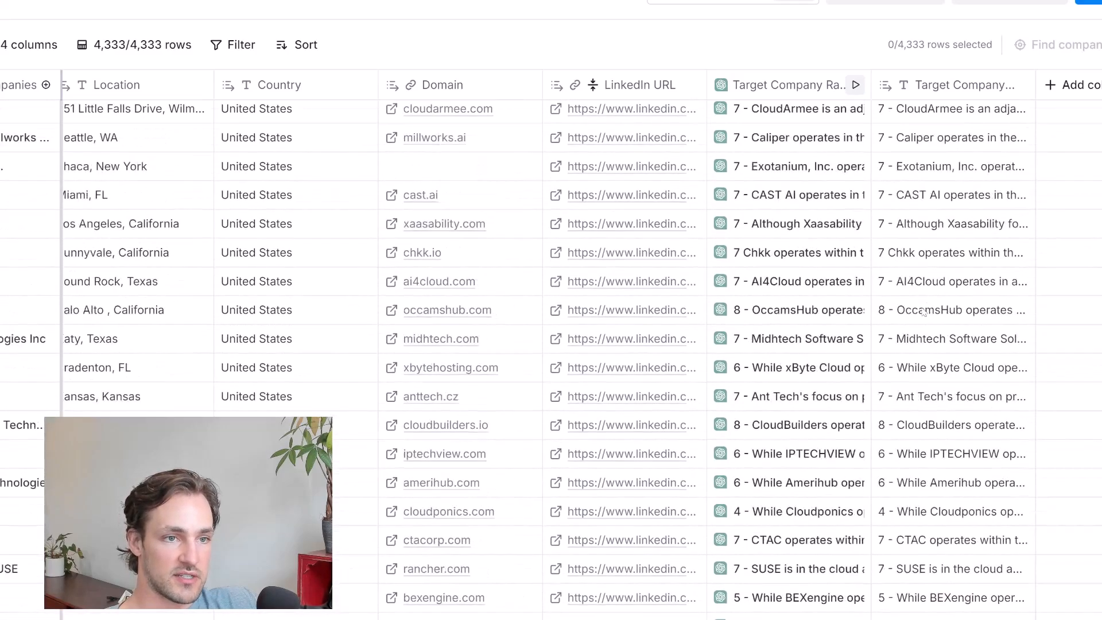
{"action": "scroll", "coordinate": [924, 313], "scroll_direction": "down", "scroll_amount": 5}
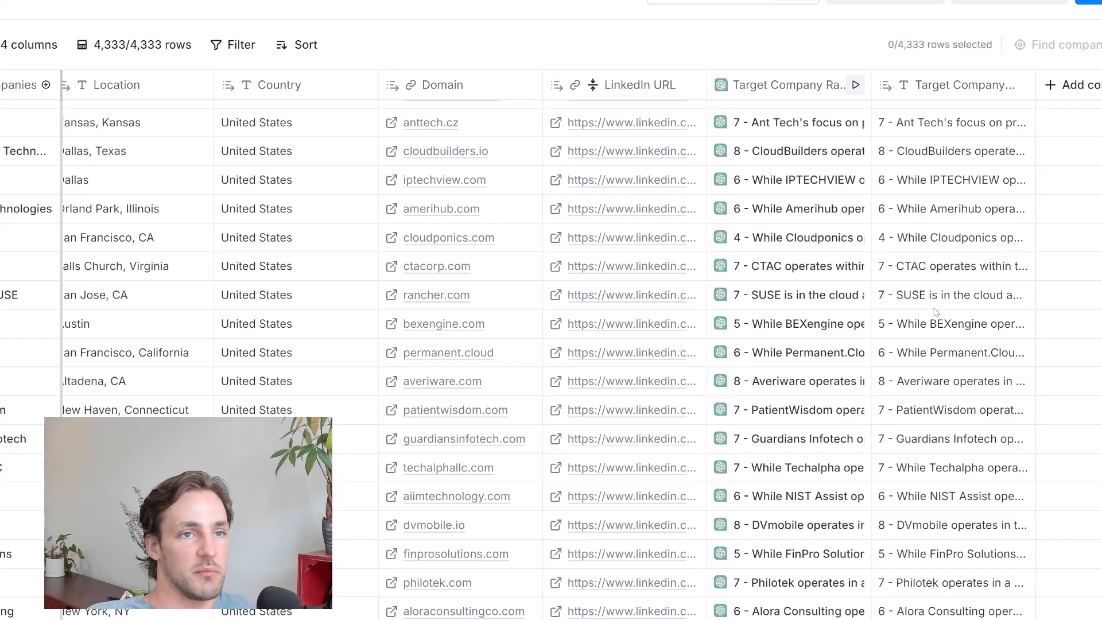
{"action": "scroll", "coordinate": [935, 313], "scroll_direction": "down", "scroll_amount": 3}
{"action": "scroll", "coordinate": [890, 291], "scroll_direction": "up", "scroll_amount": 5}
{"action": "scroll", "coordinate": [891, 292], "scroll_direction": "up", "scroll_amount": 10}
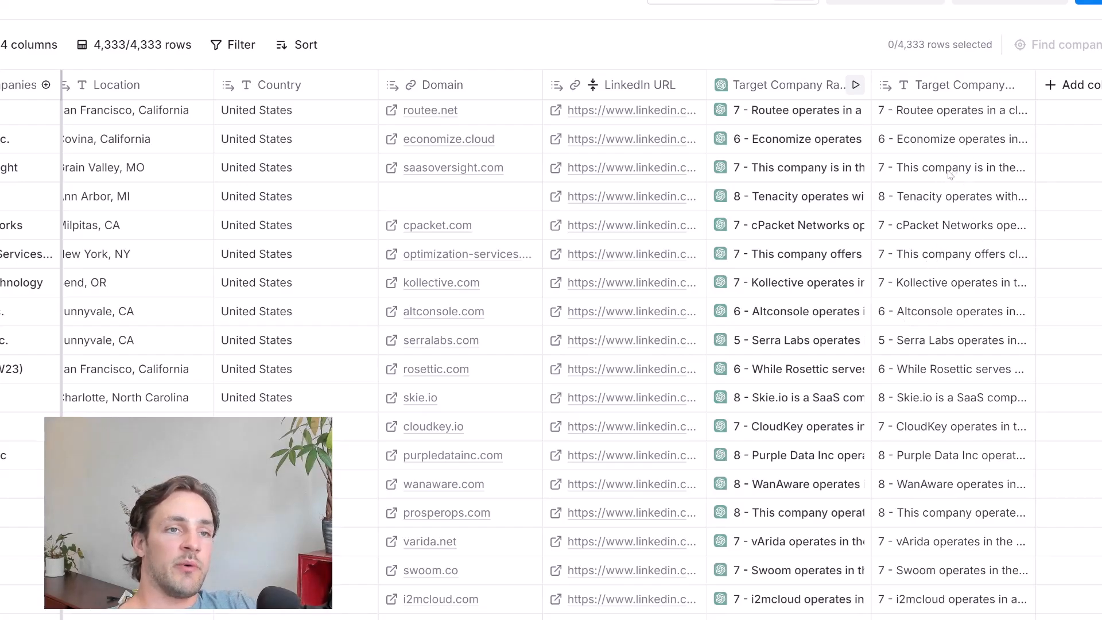
Add a formula column described as "Only give me the first number in" Target Company Rating Response, and save the generated formula
{"action": "left_click", "coordinate": [1077, 91]}
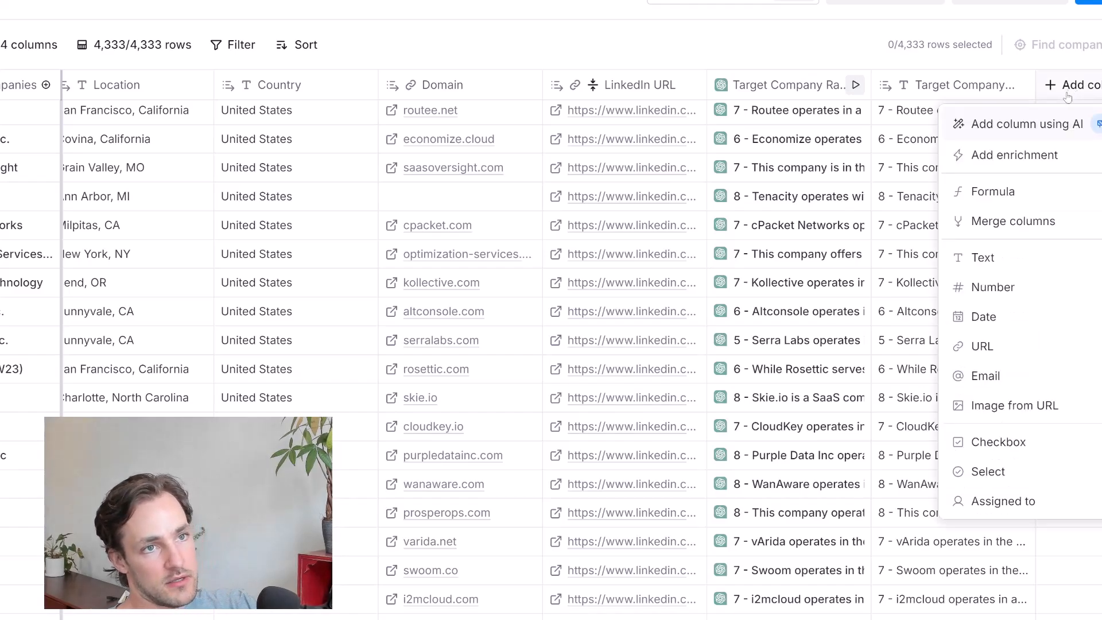
{"action": "left_click", "coordinate": [1039, 196]}
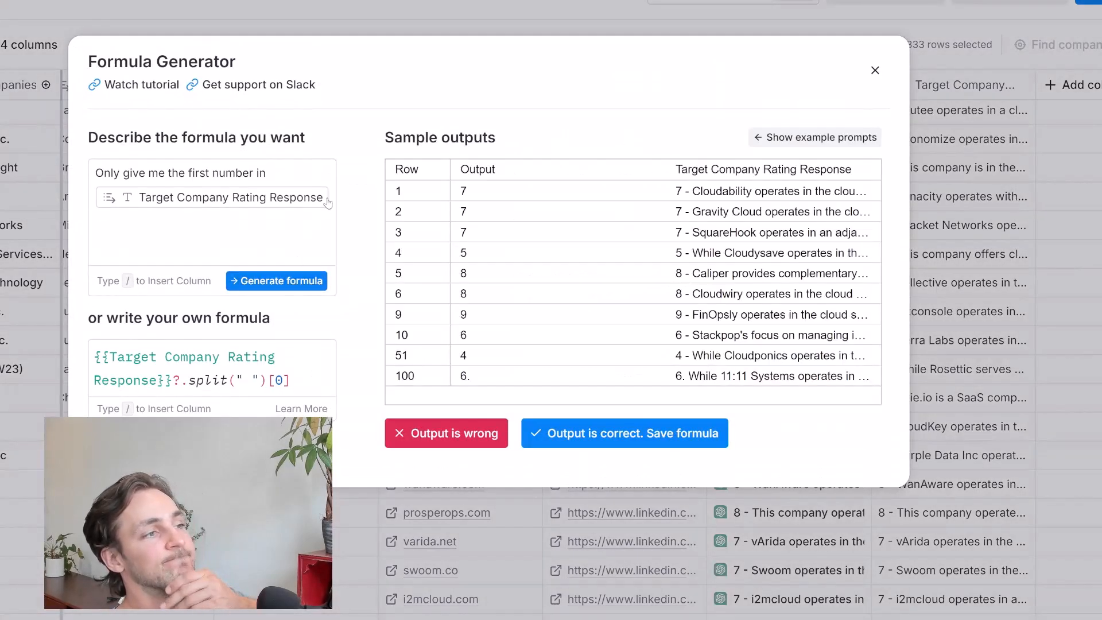
{"action": "left_click", "coordinate": [595, 436]}
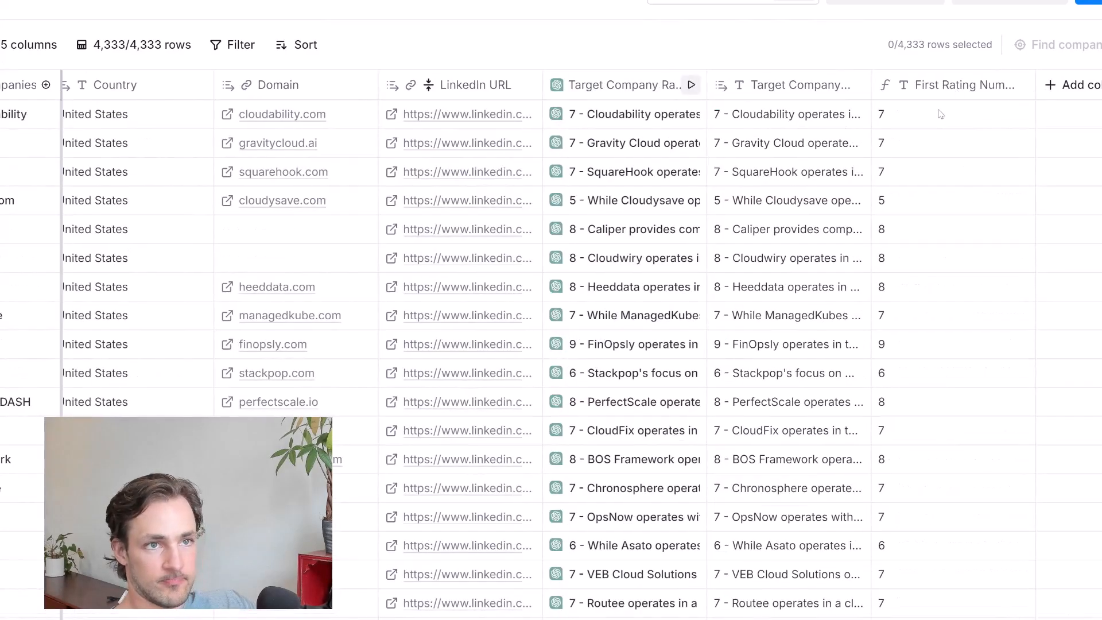
Look through the extracted rating numbers and compare them with the full ChatGPT responses across the table
{"action": "left_click", "coordinate": [909, 115]}
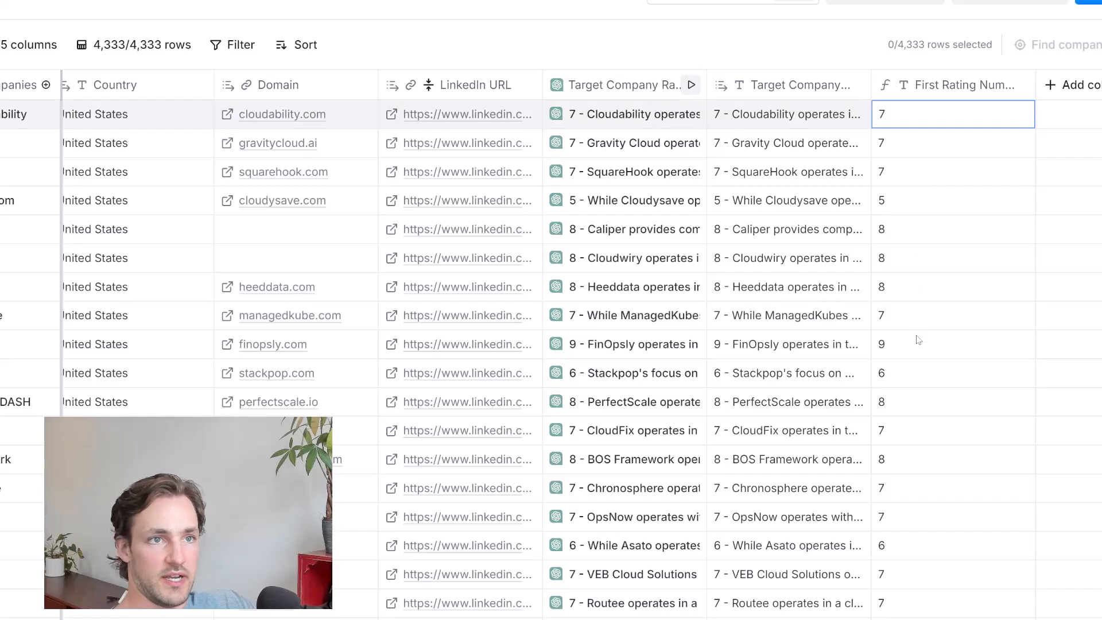
{"action": "scroll", "coordinate": [930, 522], "scroll_direction": "down", "scroll_amount": 5}
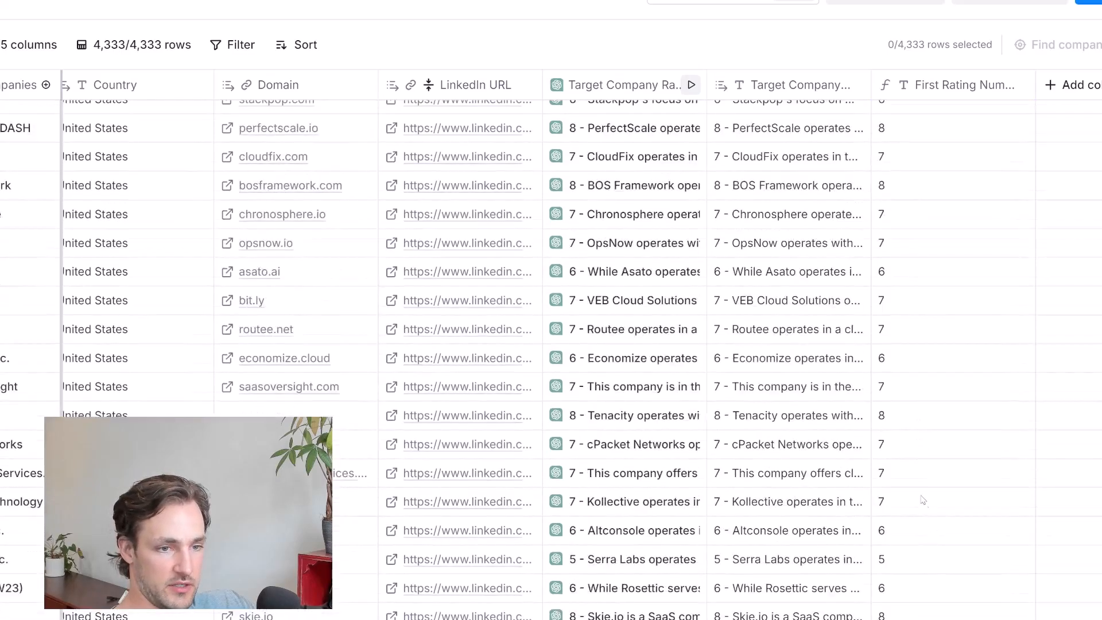
{"action": "scroll", "coordinate": [918, 485], "scroll_direction": "up", "scroll_amount": 5}
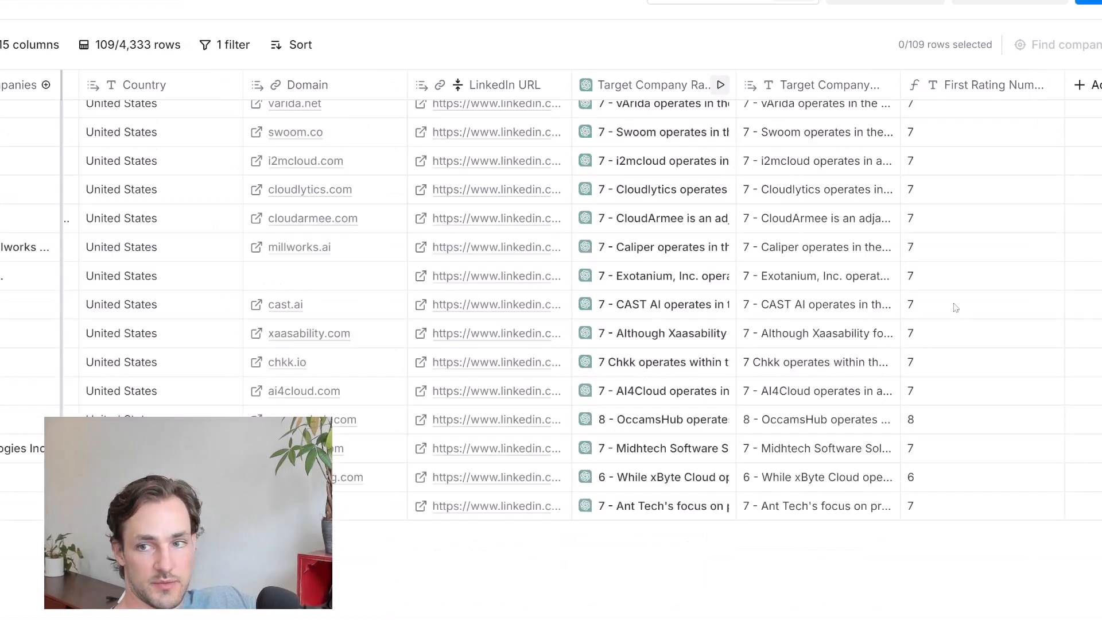
{"action": "scroll", "coordinate": [977, 424], "scroll_direction": "down", "scroll_amount": 10}
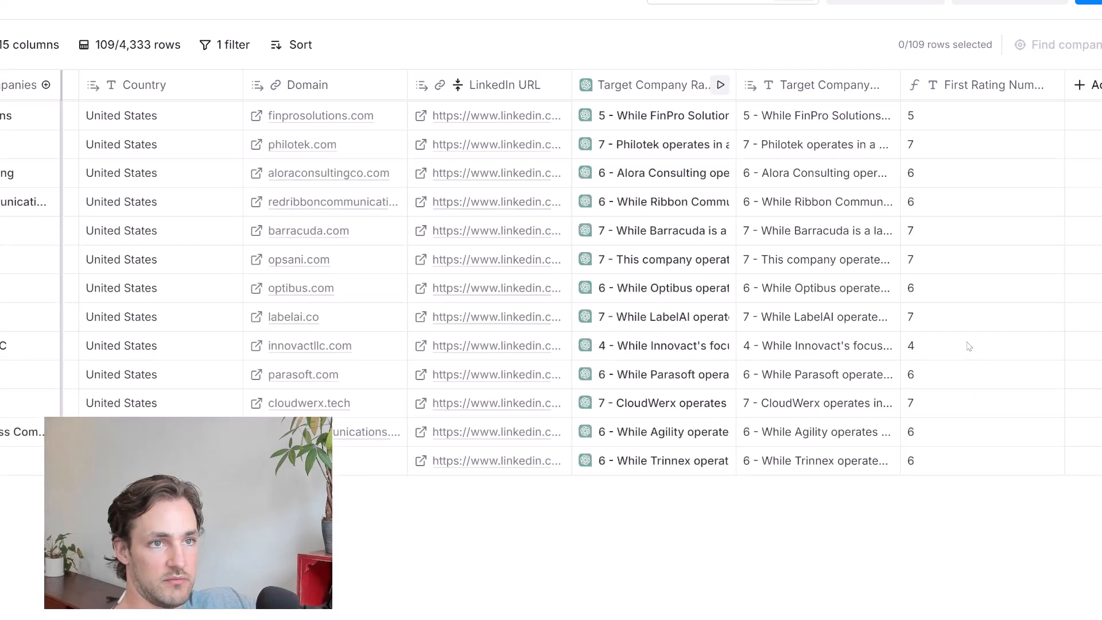
{"action": "scroll", "coordinate": [969, 346], "scroll_direction": "up", "scroll_amount": 3}
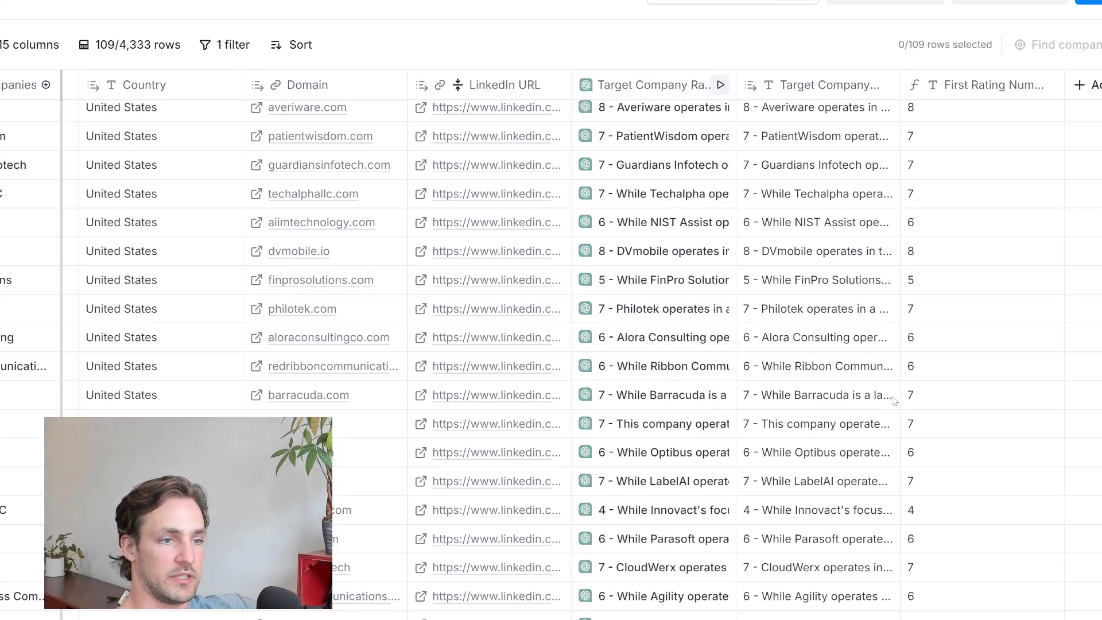
{"action": "scroll", "coordinate": [955, 364], "scroll_direction": "down", "scroll_amount": 8}
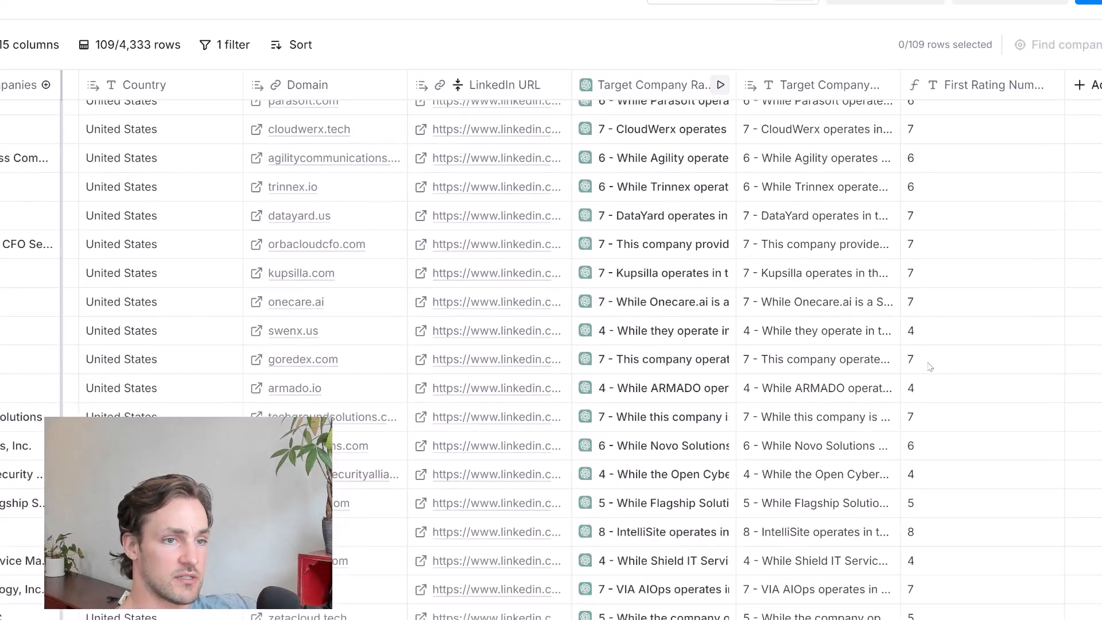
{"action": "scroll", "coordinate": [931, 370], "scroll_direction": "down", "scroll_amount": 8}
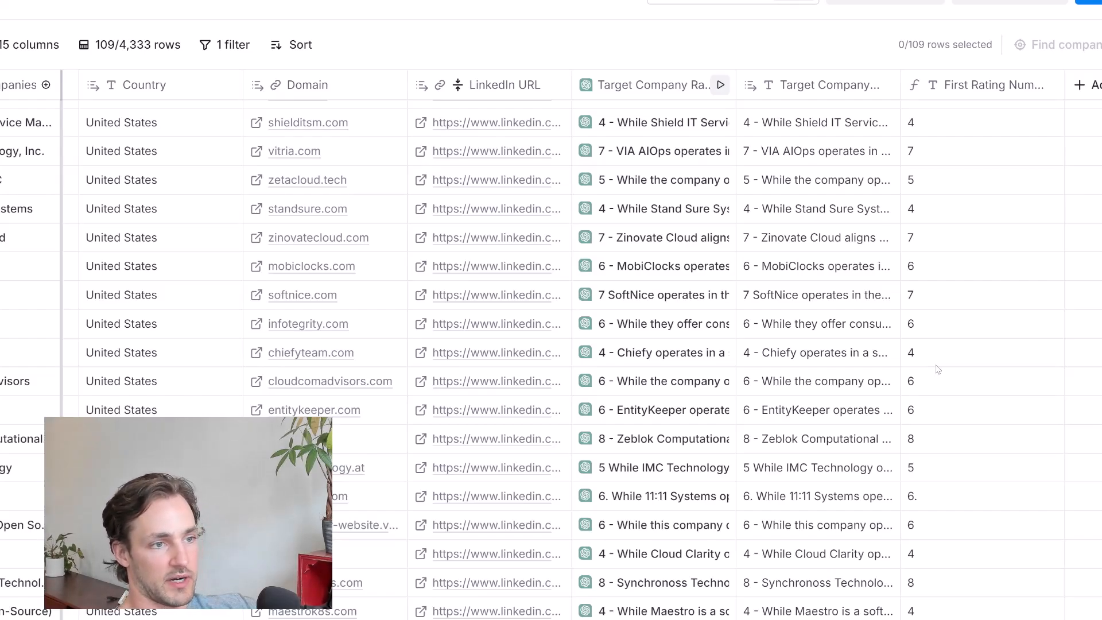
{"action": "scroll", "coordinate": [938, 369], "scroll_direction": "down", "scroll_amount": 2}
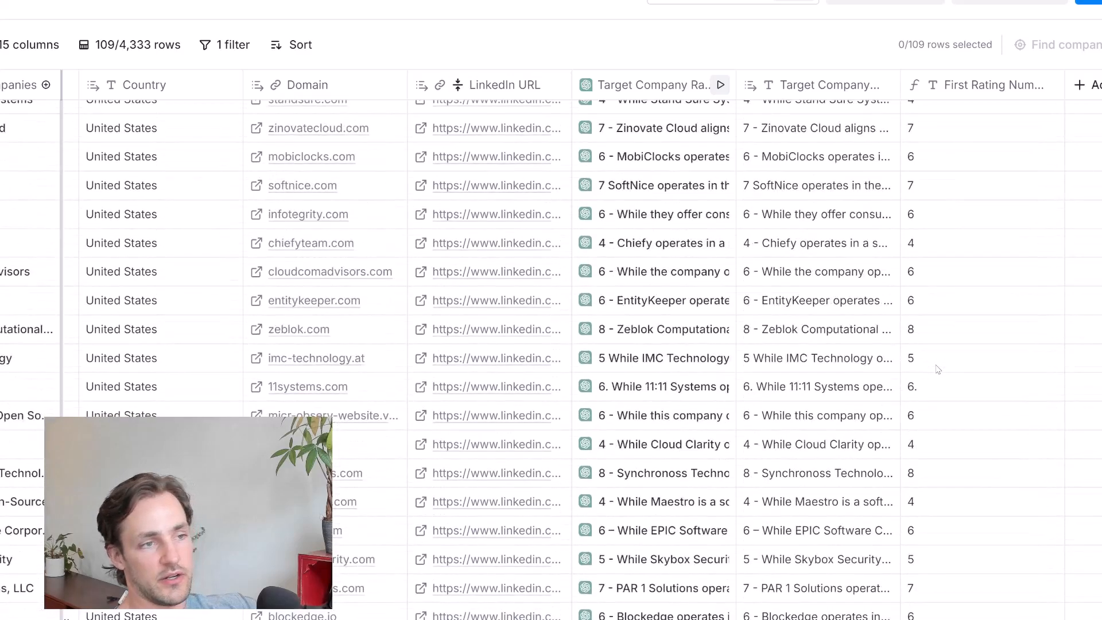
{"action": "scroll", "coordinate": [937, 369], "scroll_direction": "down", "scroll_amount": 1}
{"action": "scroll", "coordinate": [938, 369], "scroll_direction": "down", "scroll_amount": 1}
{"action": "scroll", "coordinate": [937, 369], "scroll_direction": "up", "scroll_amount": 10}
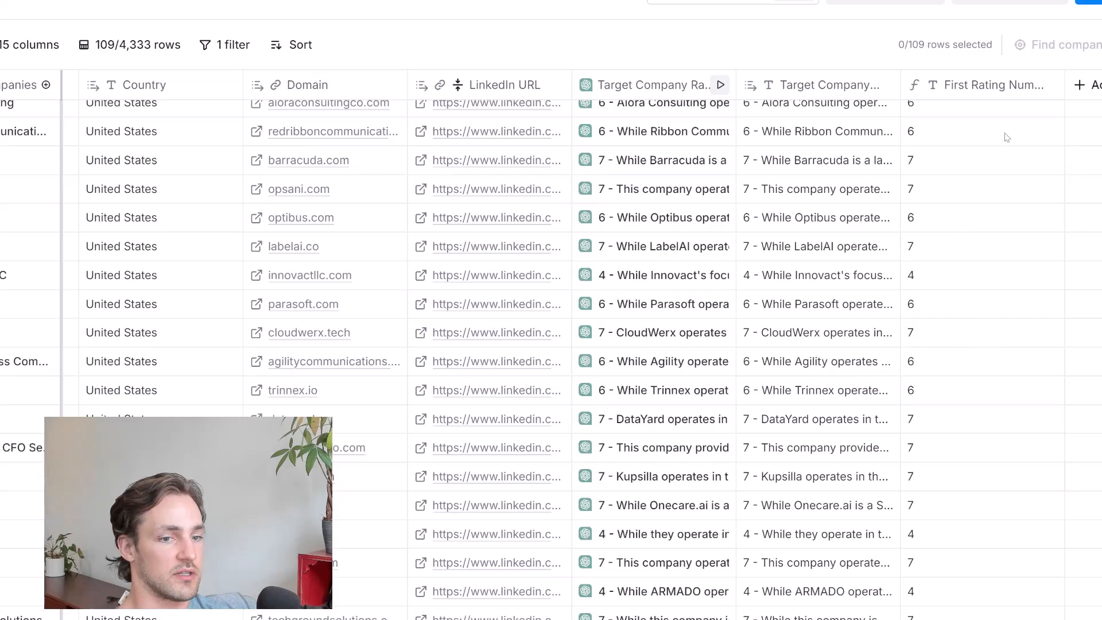
Start a people search from the company table, with Copy of Default View as the view for the LinkedIn URL column
{"action": "left_click", "coordinate": [1096, 3]}
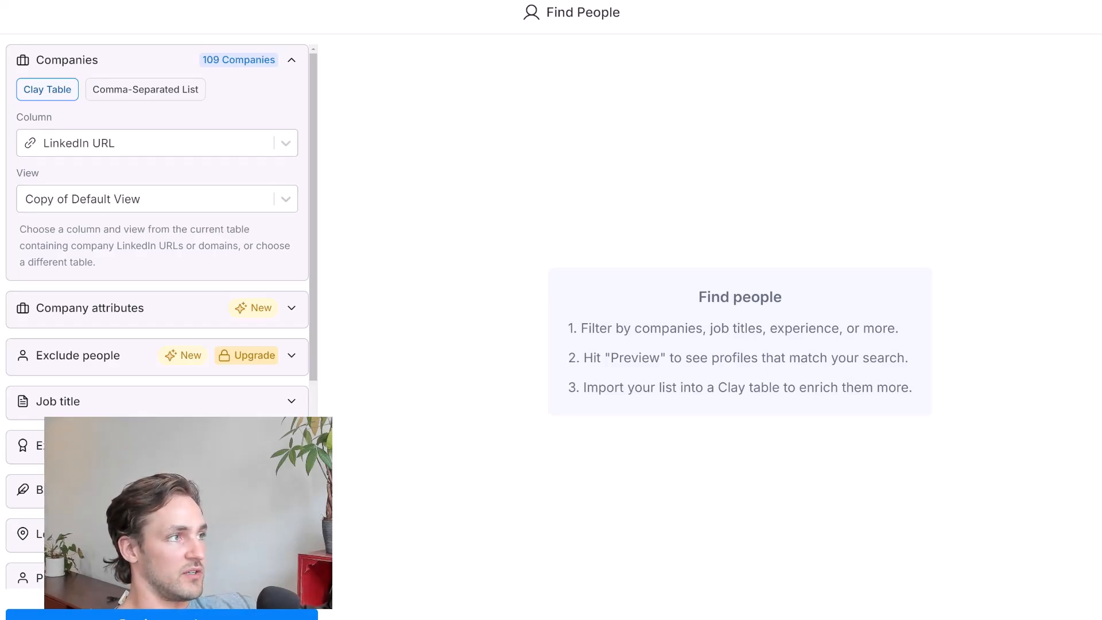
{"action": "left_click", "coordinate": [106, 201]}
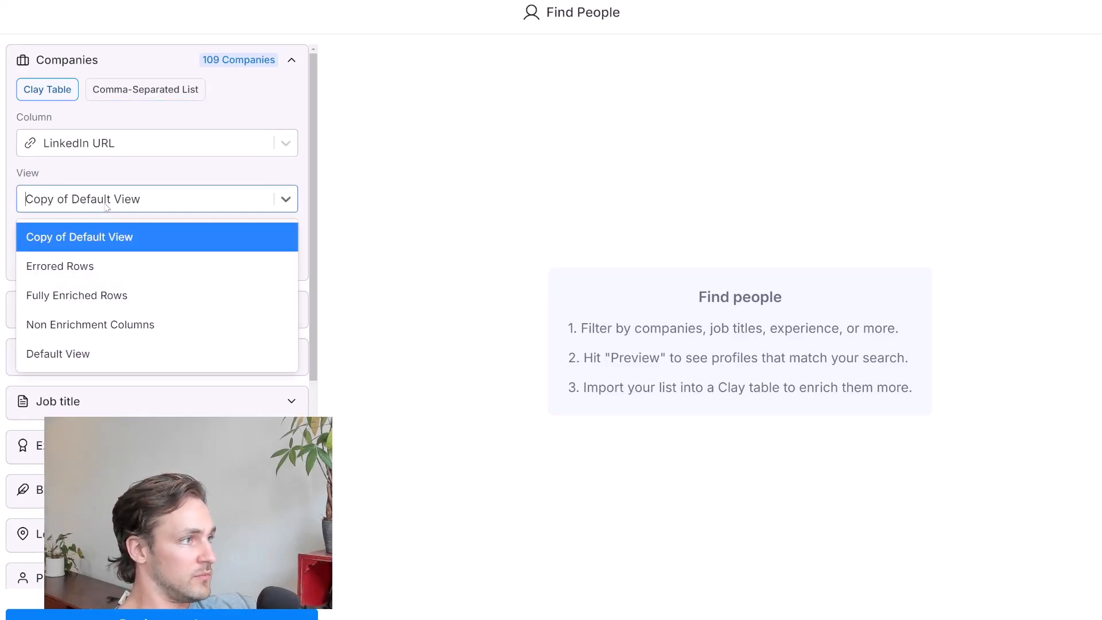
{"action": "left_click", "coordinate": [85, 239]}
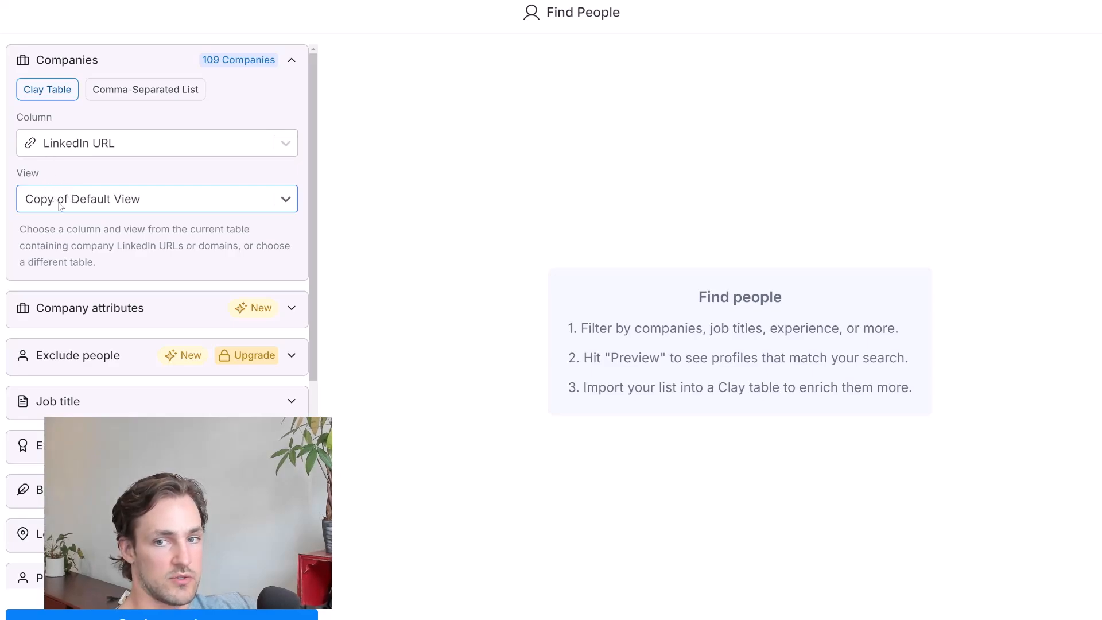
Include the job titles Founder and CEO in the people search filter
{"action": "scroll", "coordinate": [56, 205], "scroll_direction": "down", "scroll_amount": 1}
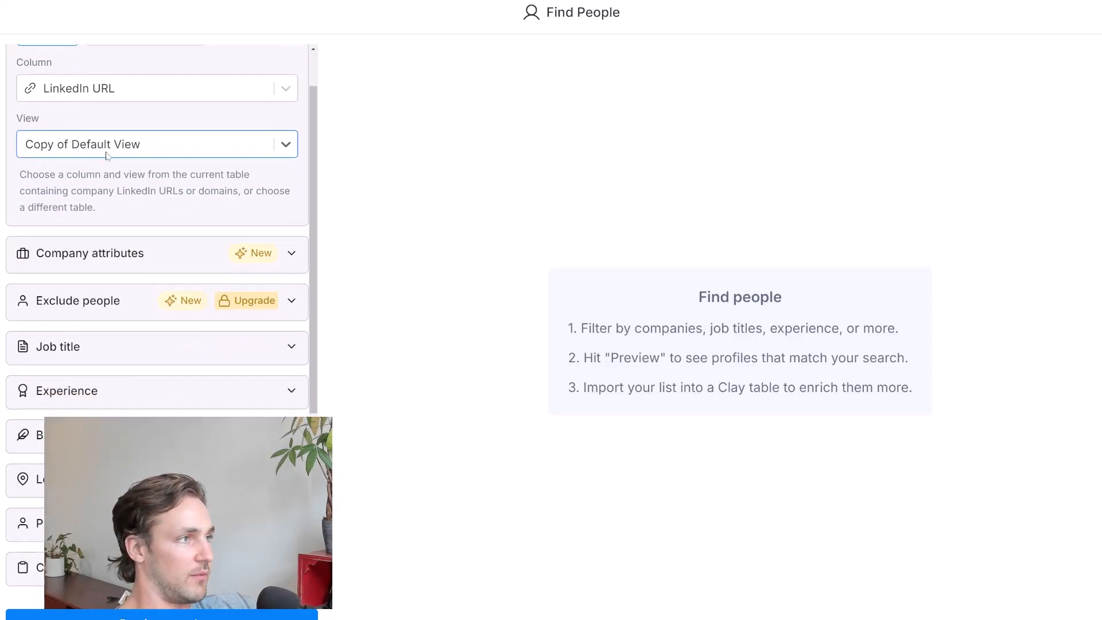
{"action": "scroll", "coordinate": [135, 195], "scroll_direction": "down", "scroll_amount": 2}
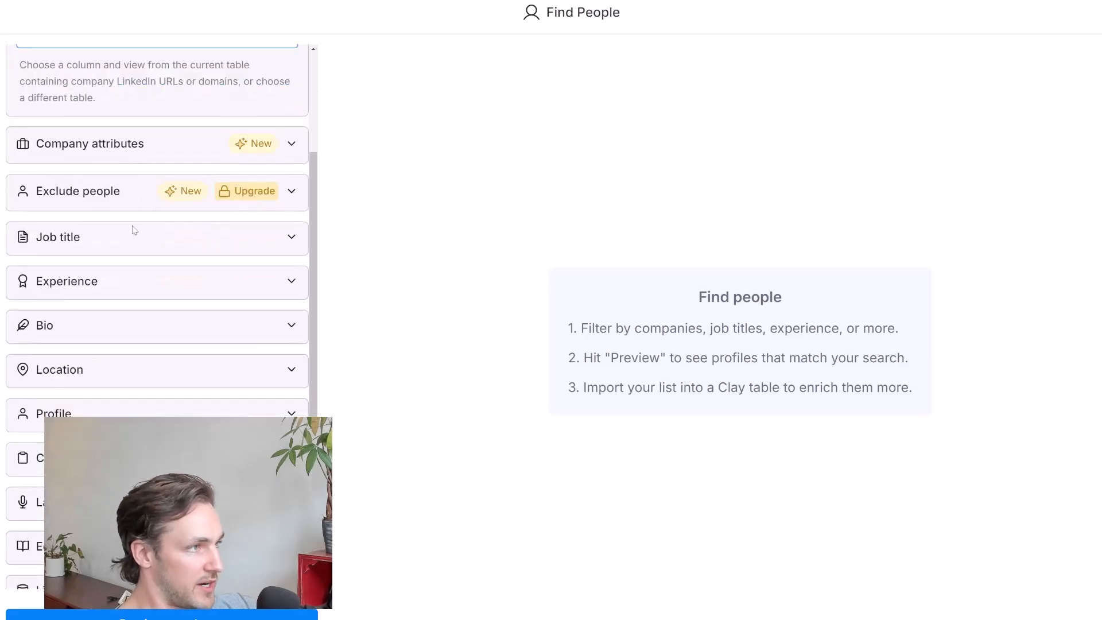
{"action": "left_click", "coordinate": [63, 244]}
{"action": "scroll", "coordinate": [64, 244], "scroll_direction": "down", "scroll_amount": 4}
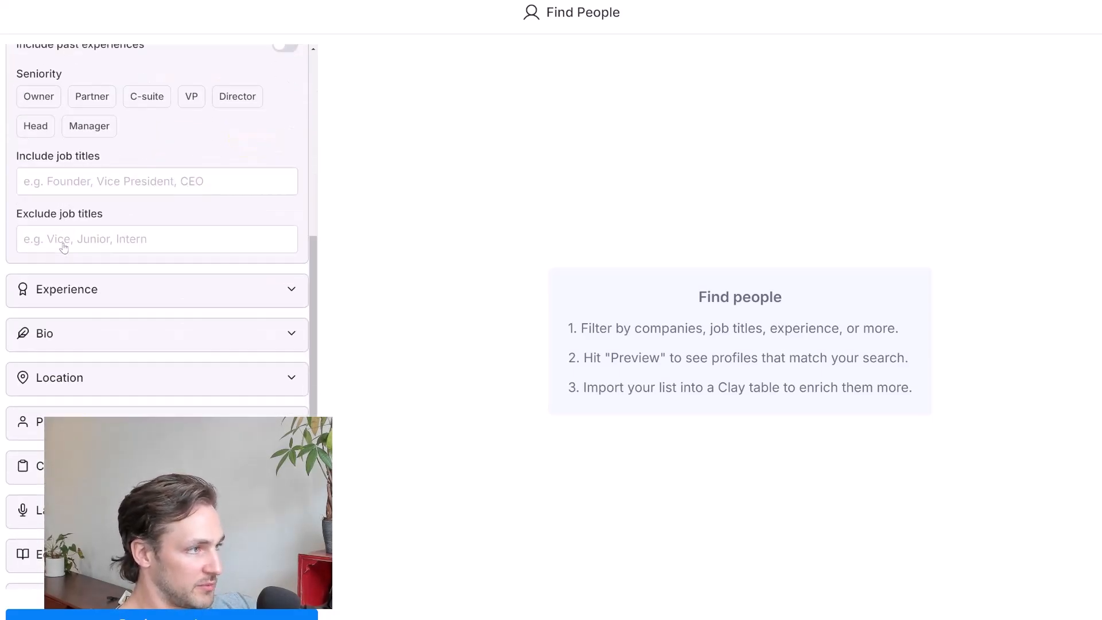
{"action": "scroll", "coordinate": [40, 138], "scroll_direction": "up", "scroll_amount": 2}
{"action": "left_click", "coordinate": [148, 298]}
{"action": "type", "text": "Founder"}
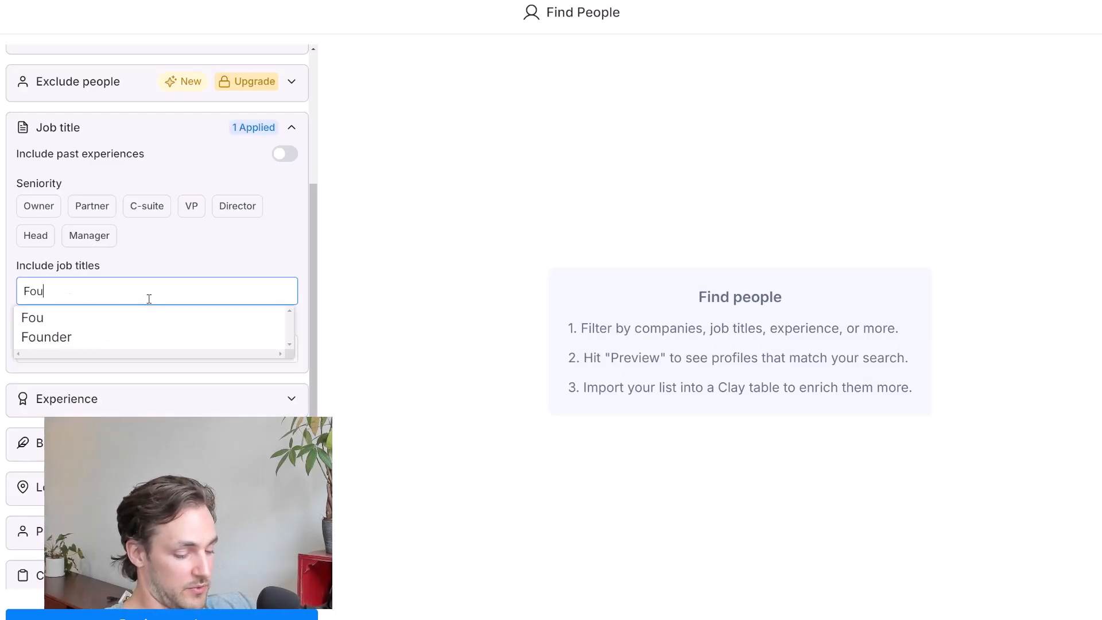
{"action": "key", "text": "Return"}
{"action": "type", "text": "CEO"}
{"action": "key", "text": "Return"}
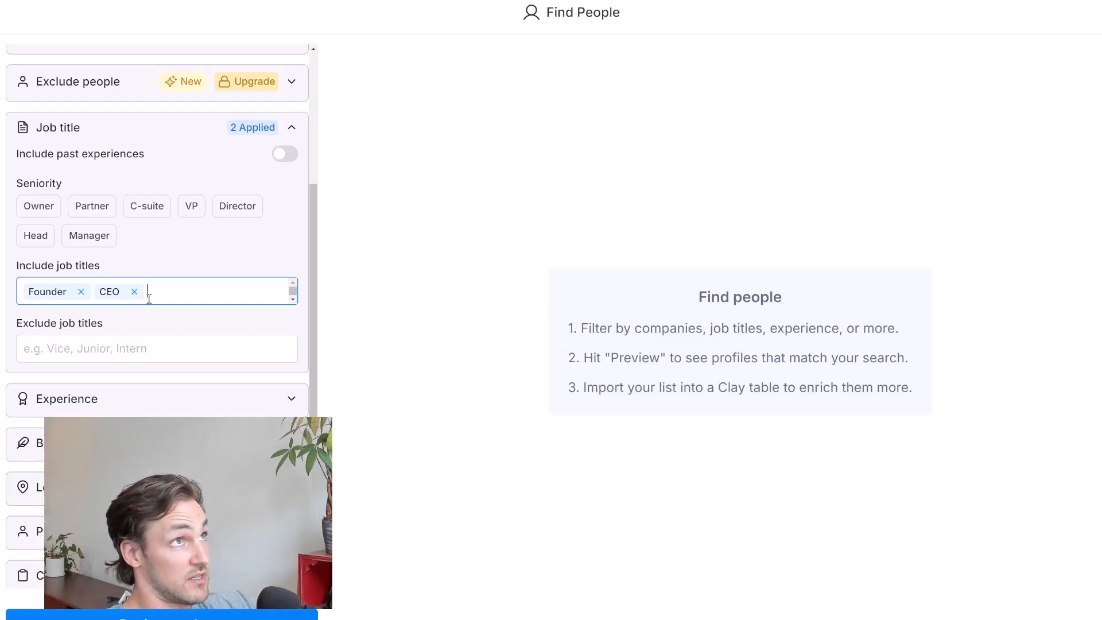
Add VP Sales and VP Marketing to the included job titles of the people search
{"action": "type", "text": "VP"}
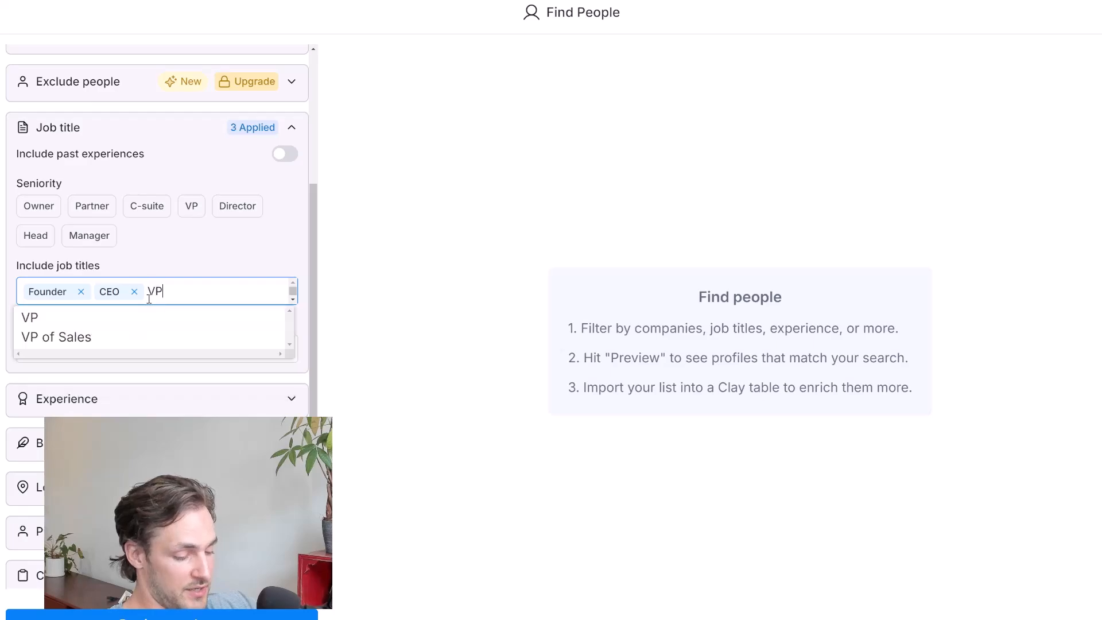
{"action": "type", "text": " Sales"}
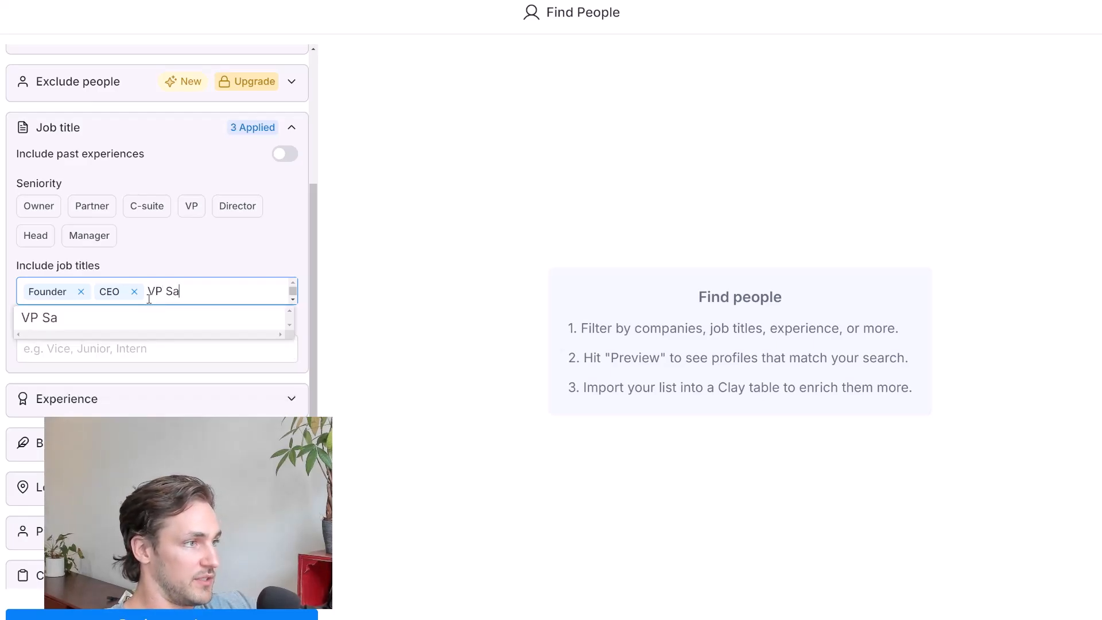
{"action": "key", "text": "Return"}
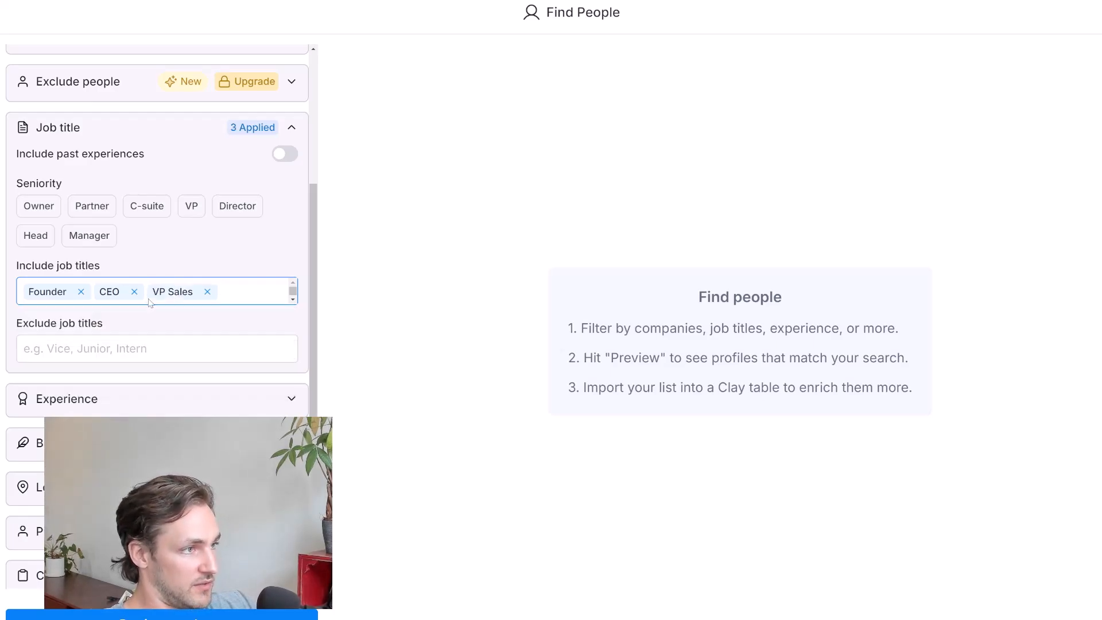
{"action": "type", "text": "VP Marketing"}
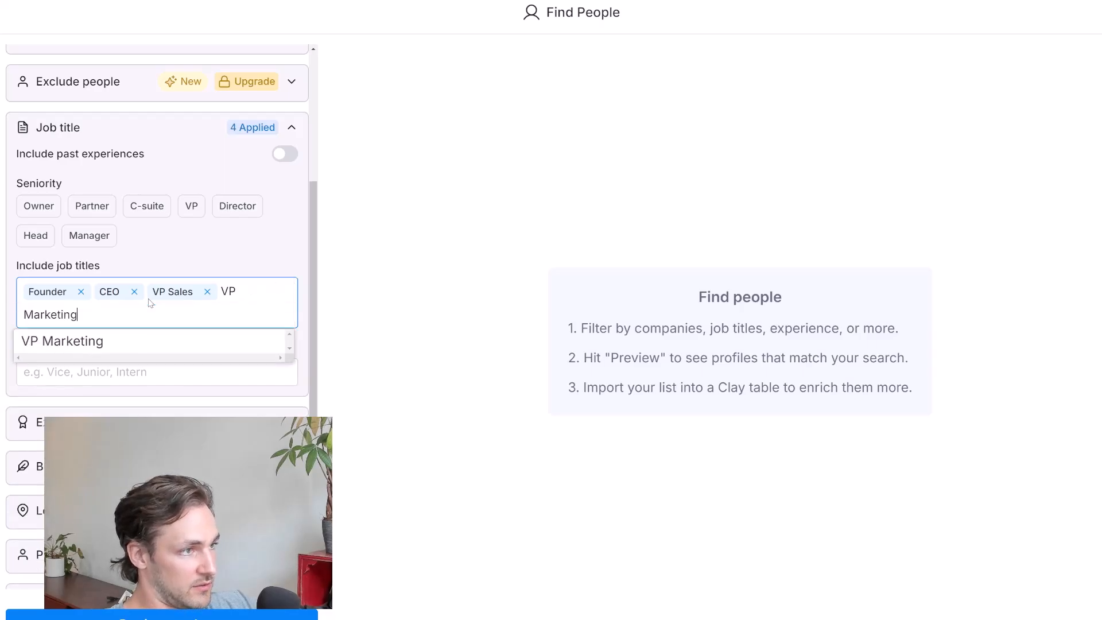
{"action": "key", "text": "Return"}
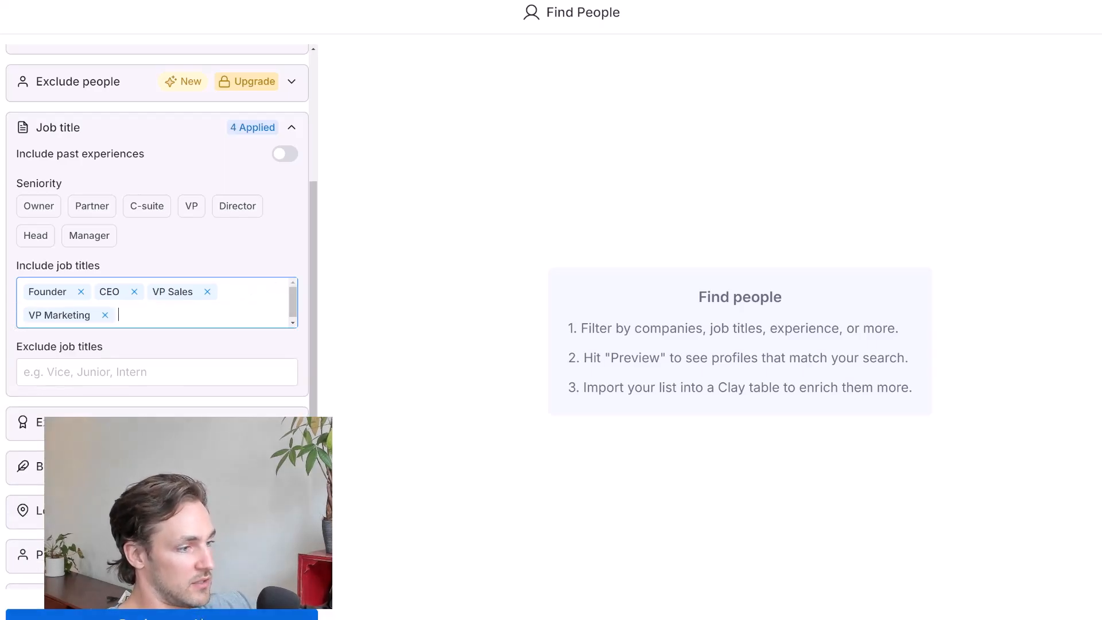
Preview the people matching the filters and import them with only the Basic Profile, without additional enrichments
{"action": "left_click", "coordinate": [161, 614]}
{"action": "scroll", "coordinate": [201, 220], "scroll_direction": "up", "scroll_amount": 5}
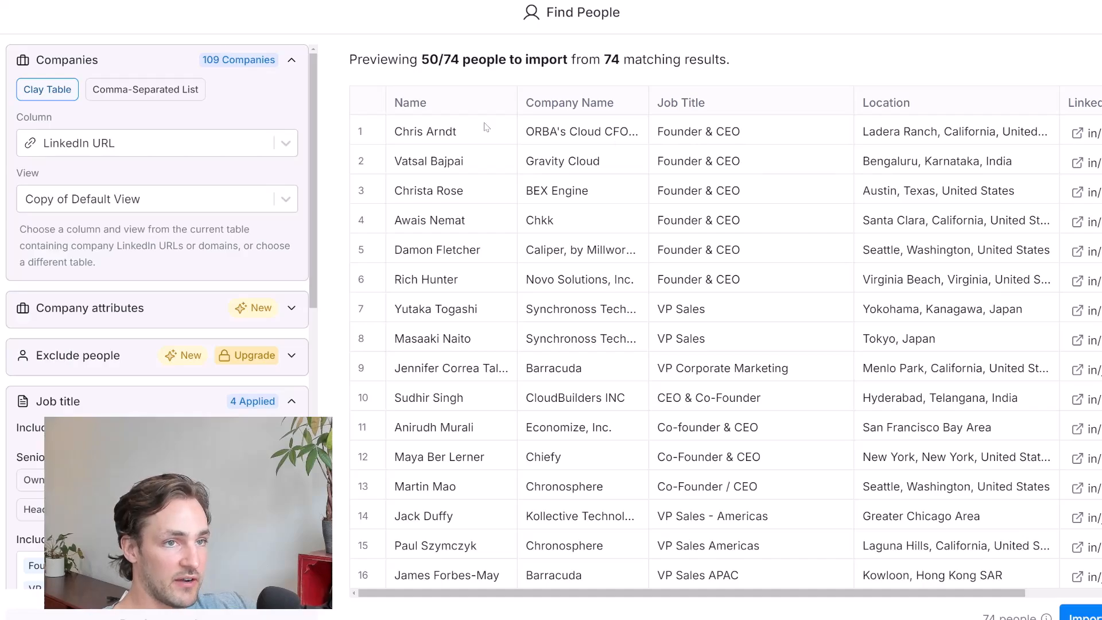
{"action": "left_click_drag", "start_coordinate": [452, 58], "coordinate": [436, 62]}
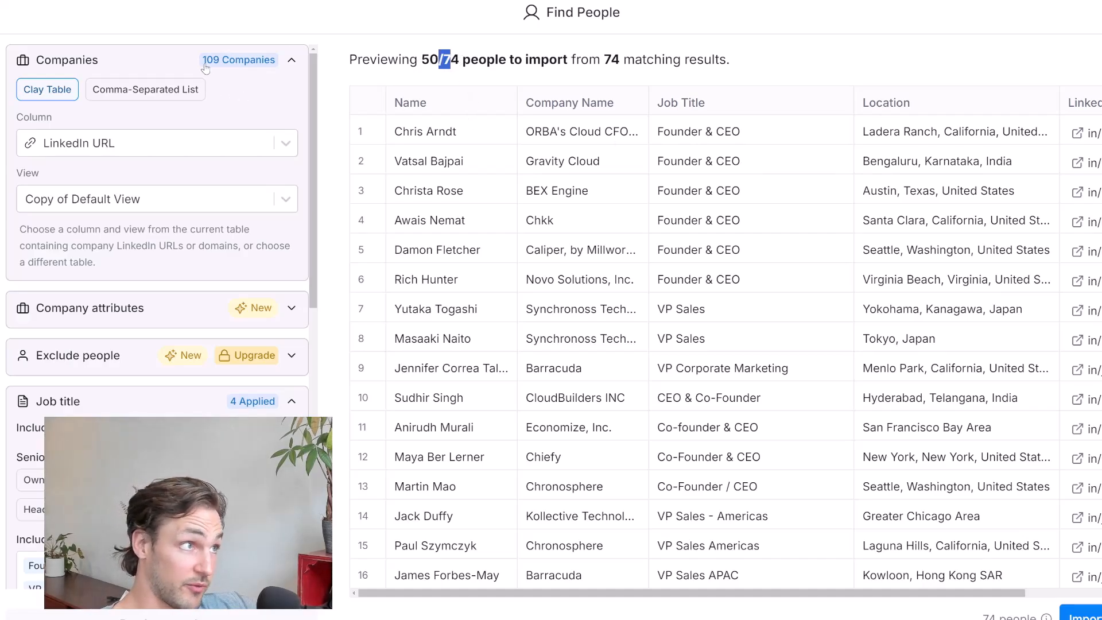
{"action": "left_click", "coordinate": [624, 232]}
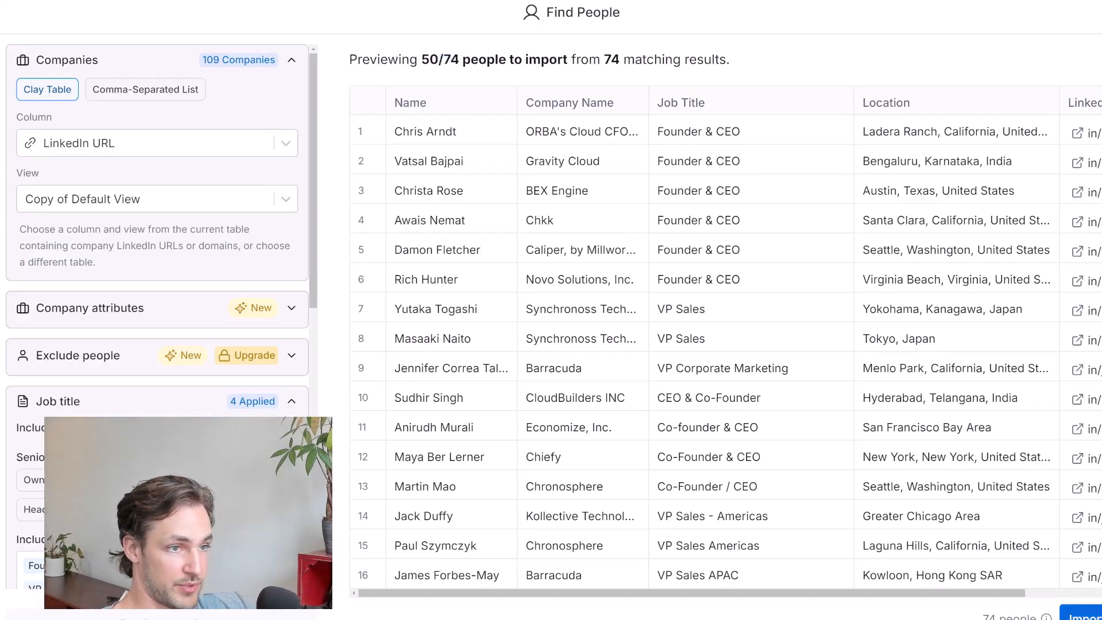
{"action": "left_click", "coordinate": [1082, 614]}
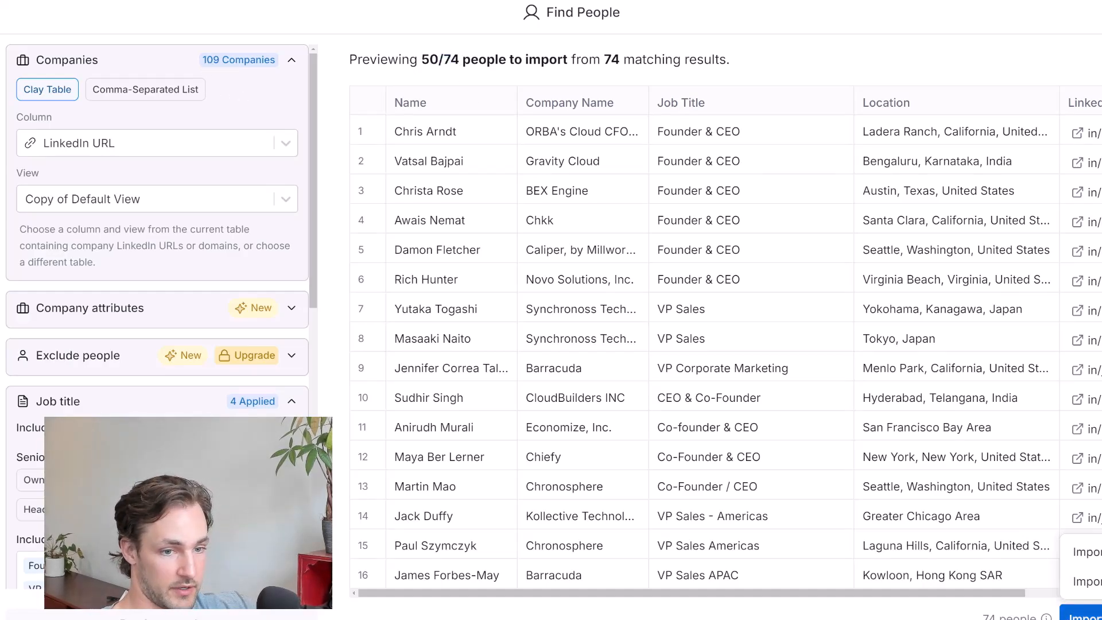
{"action": "left_click", "coordinate": [1085, 552]}
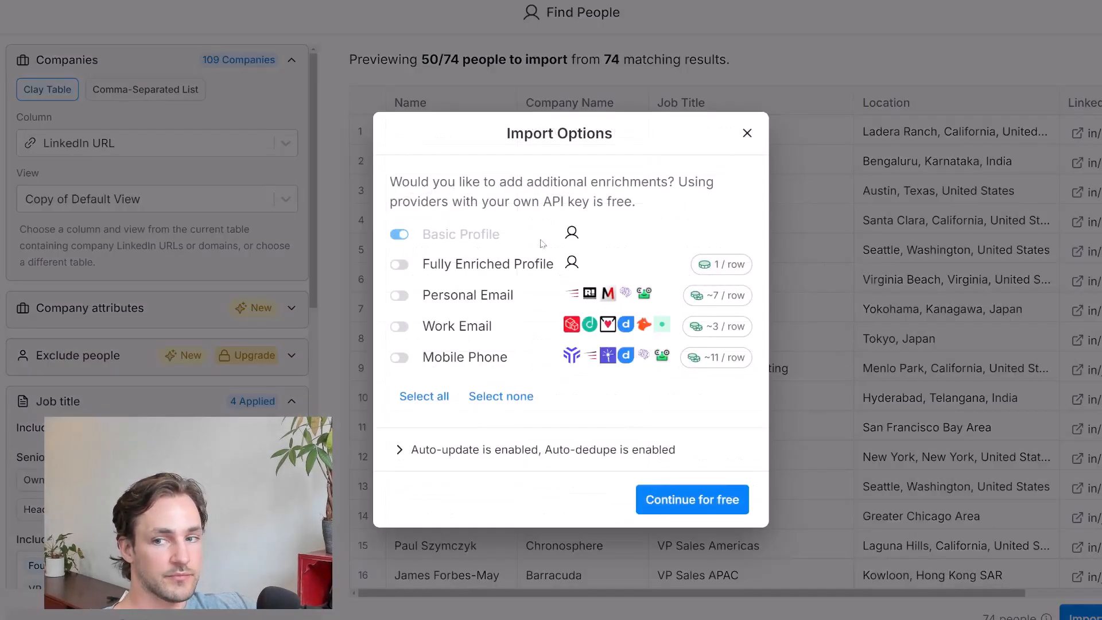
{"action": "left_click", "coordinate": [695, 501]}
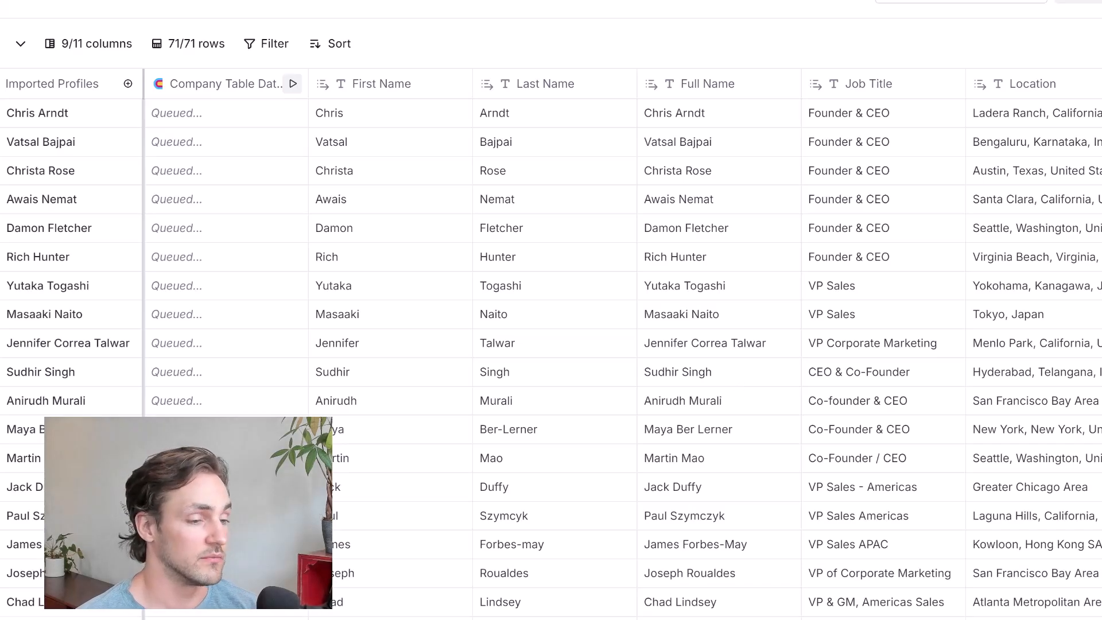
Look through the imported people's job titles, locations, company domains and LinkedIn profiles
{"action": "scroll", "coordinate": [902, 610], "scroll_direction": "right", "scroll_amount": 6}
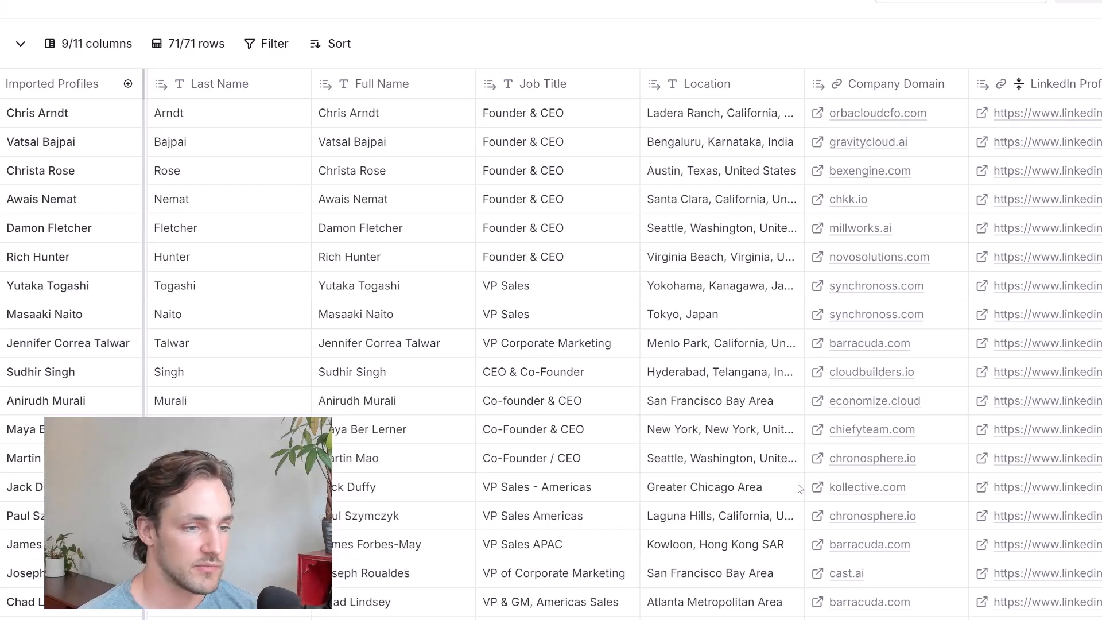
{"action": "scroll", "coordinate": [768, 509], "scroll_direction": "down", "scroll_amount": 3}
{"action": "scroll", "coordinate": [768, 509], "scroll_direction": "up", "scroll_amount": 3}
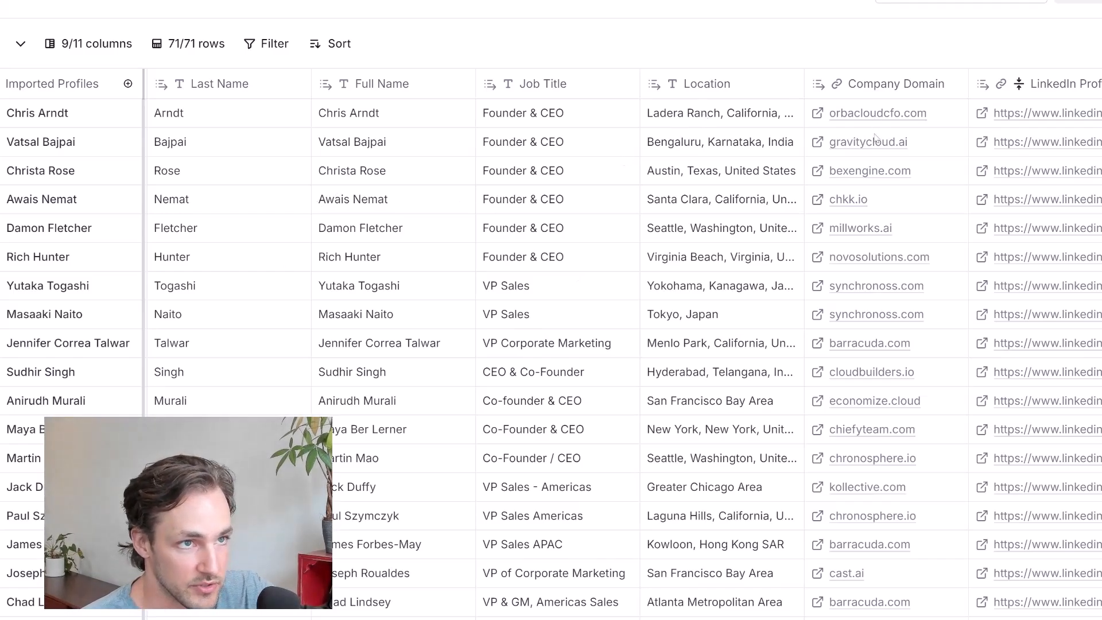
{"action": "scroll", "coordinate": [869, 190], "scroll_direction": "down", "scroll_amount": 5}
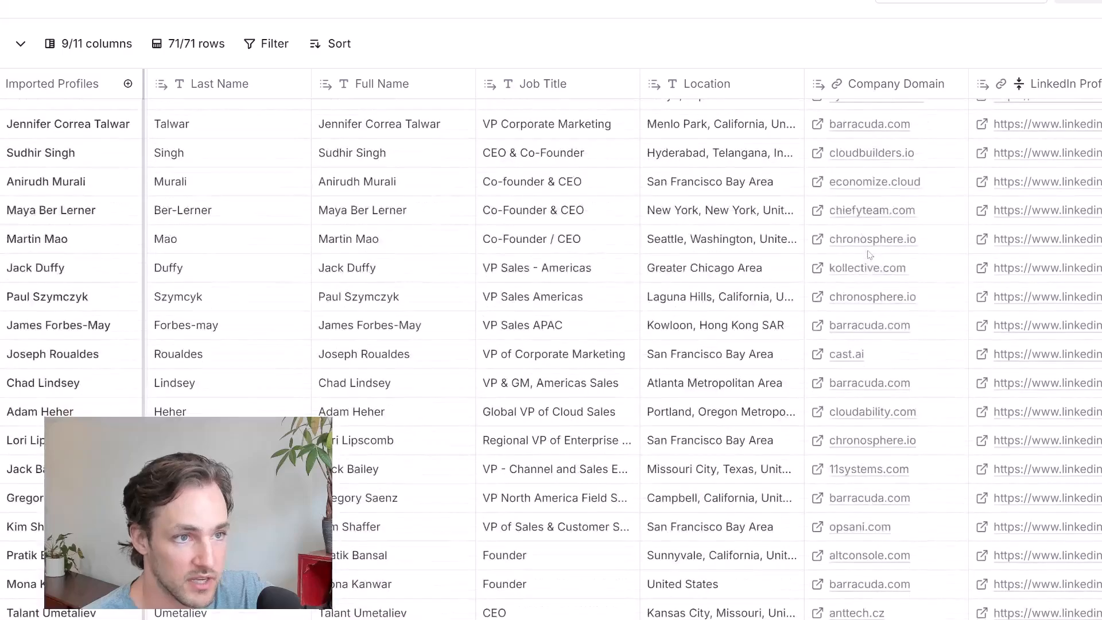
{"action": "scroll", "coordinate": [896, 224], "scroll_direction": "up", "scroll_amount": 5}
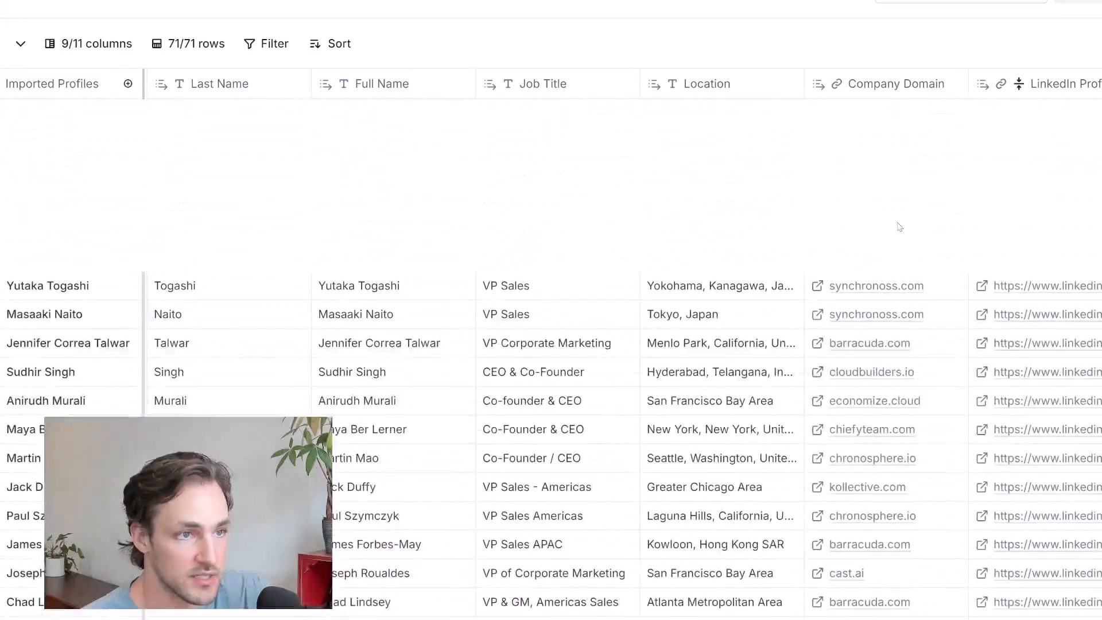
{"action": "left_click", "coordinate": [60, 92]}
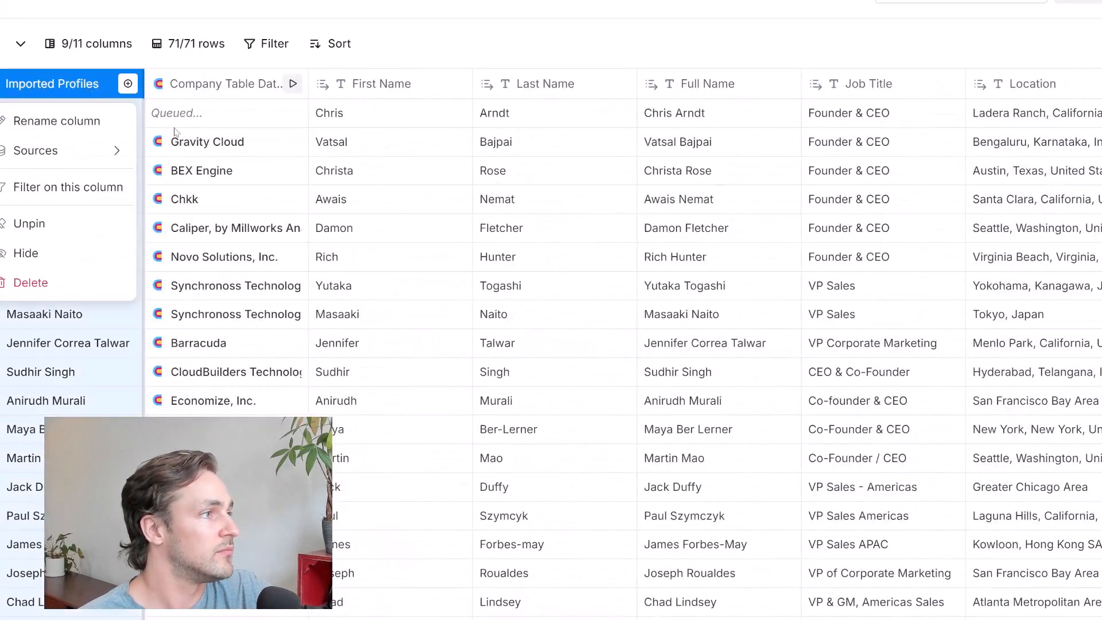
Add the First Rating Number from Gravity Cloud's company table data as a column named Lead Score
{"action": "left_click", "coordinate": [233, 146]}
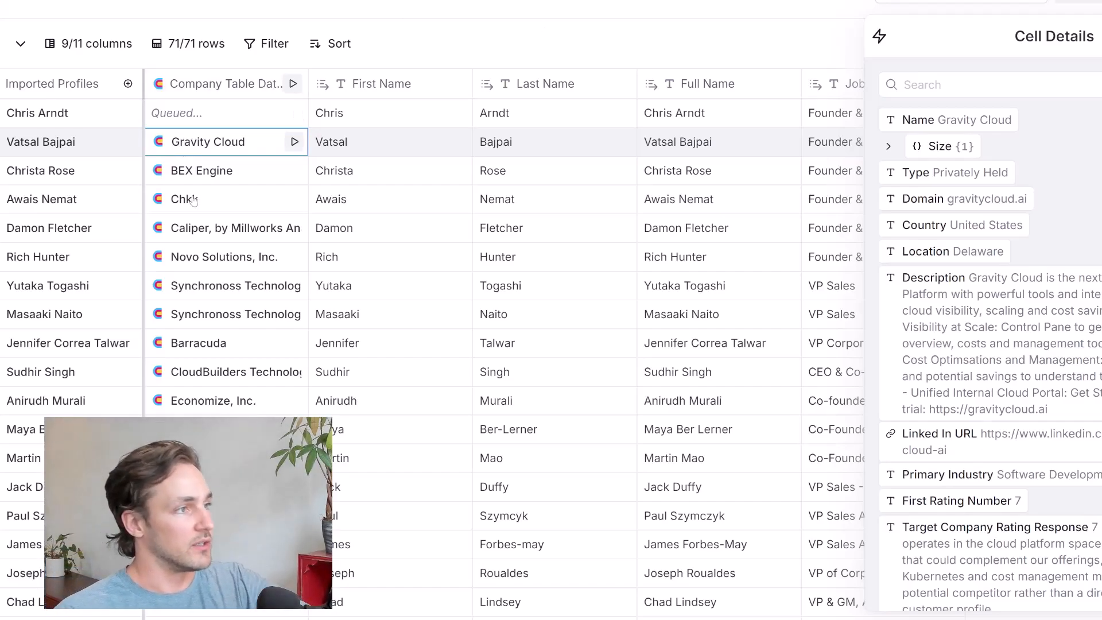
{"action": "scroll", "coordinate": [988, 322], "scroll_direction": "down", "scroll_amount": 1}
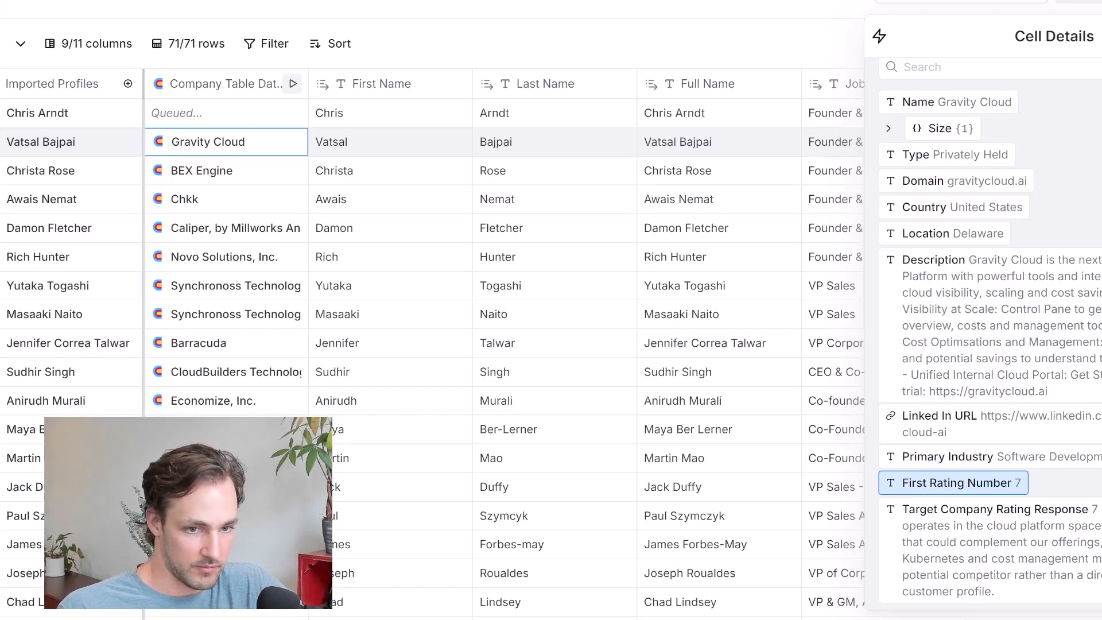
{"action": "left_click", "coordinate": [992, 534]}
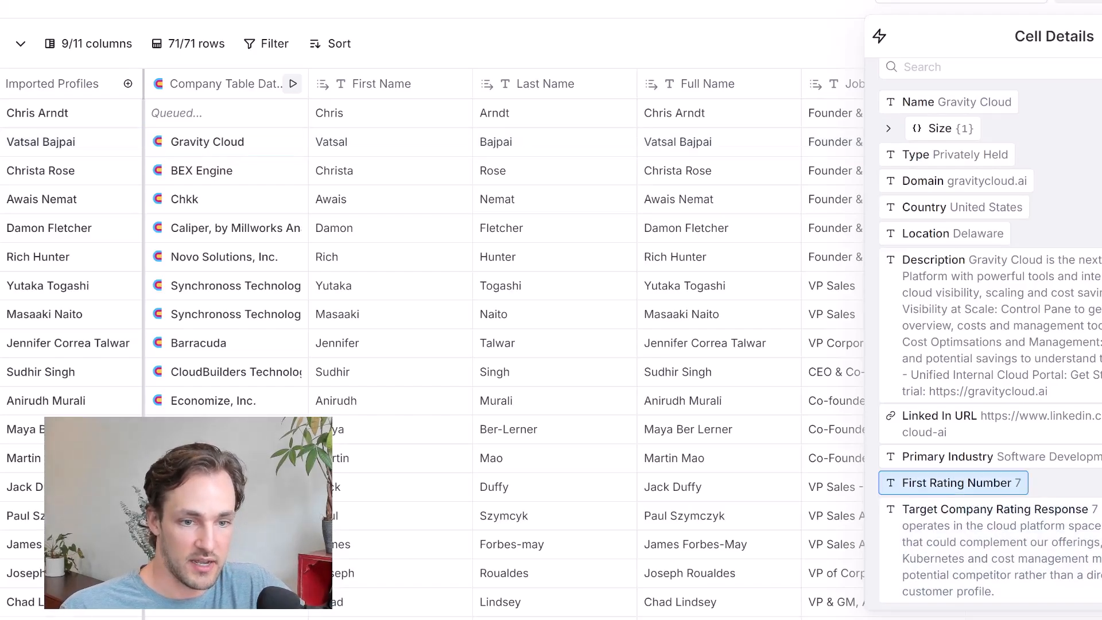
{"action": "left_click", "coordinate": [791, 446]}
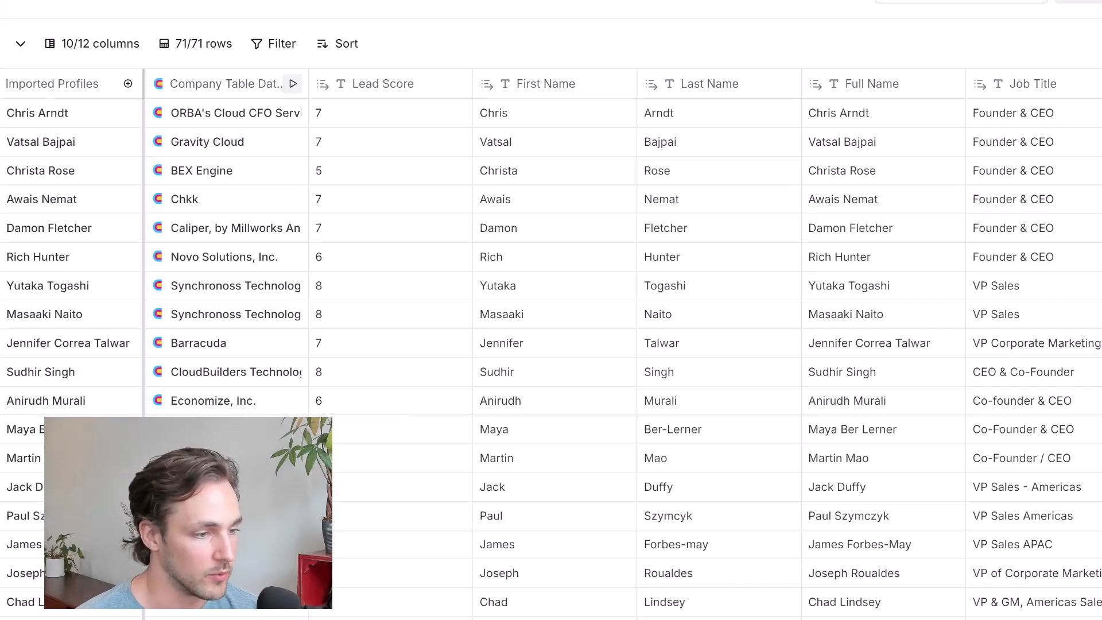
Search the enrichments for "work" and add the Work Email waterfall to the people table
{"action": "scroll", "coordinate": [1096, 96], "scroll_direction": "right", "scroll_amount": 8}
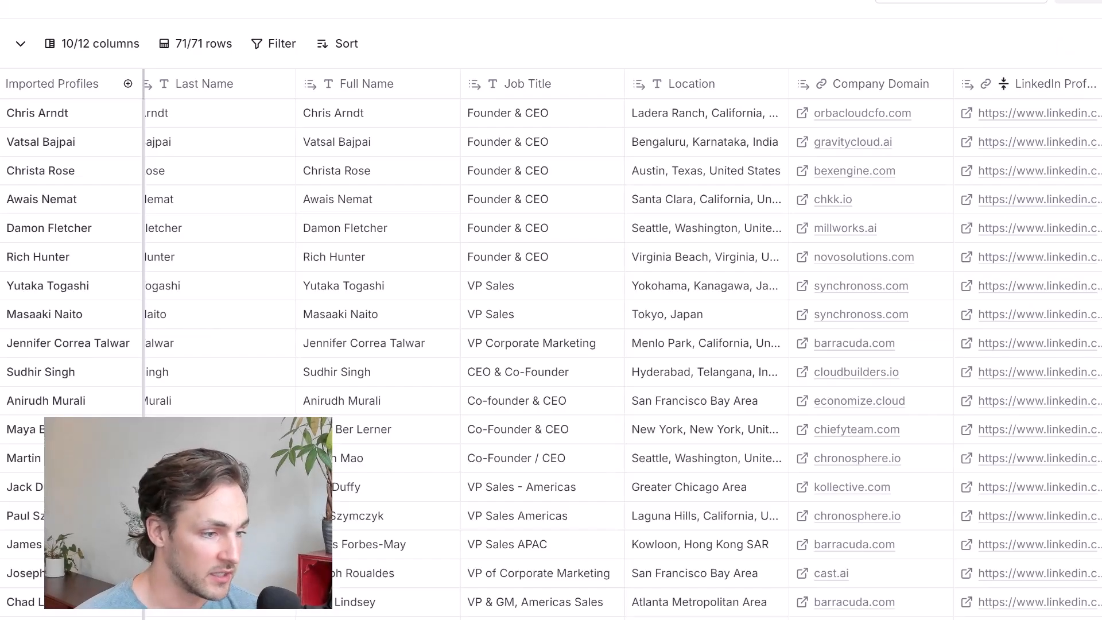
{"action": "scroll", "coordinate": [623, 344], "scroll_direction": "left", "scroll_amount": 2}
{"action": "scroll", "coordinate": [418, 130], "scroll_direction": "left", "scroll_amount": 7}
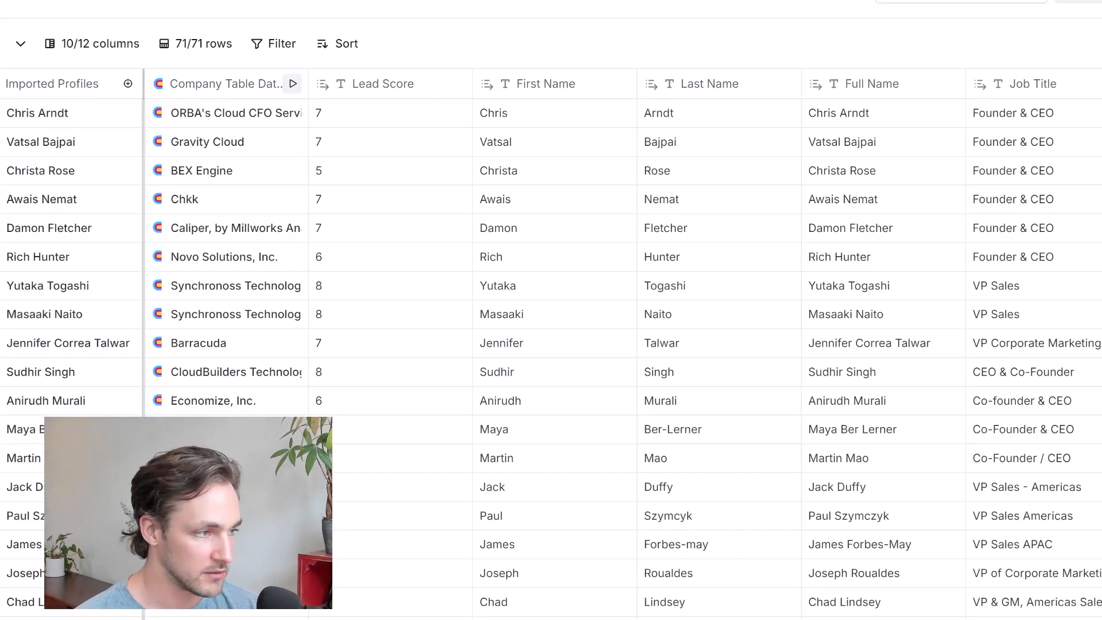
{"action": "scroll", "coordinate": [1025, 609], "scroll_direction": "right", "scroll_amount": 8}
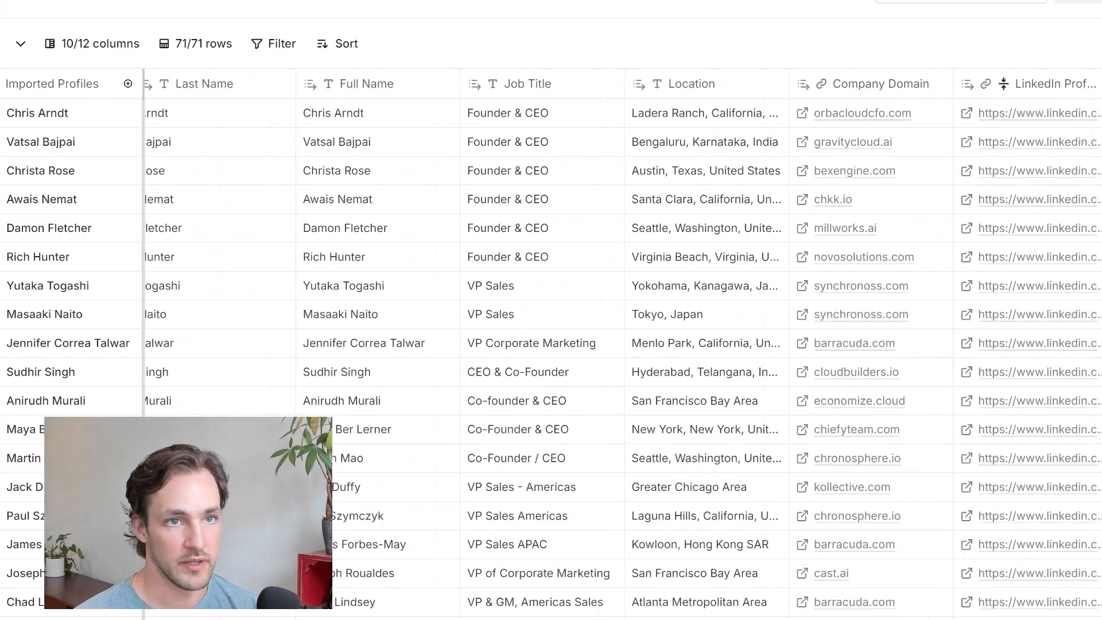
{"action": "left_click", "coordinate": [1099, 84]}
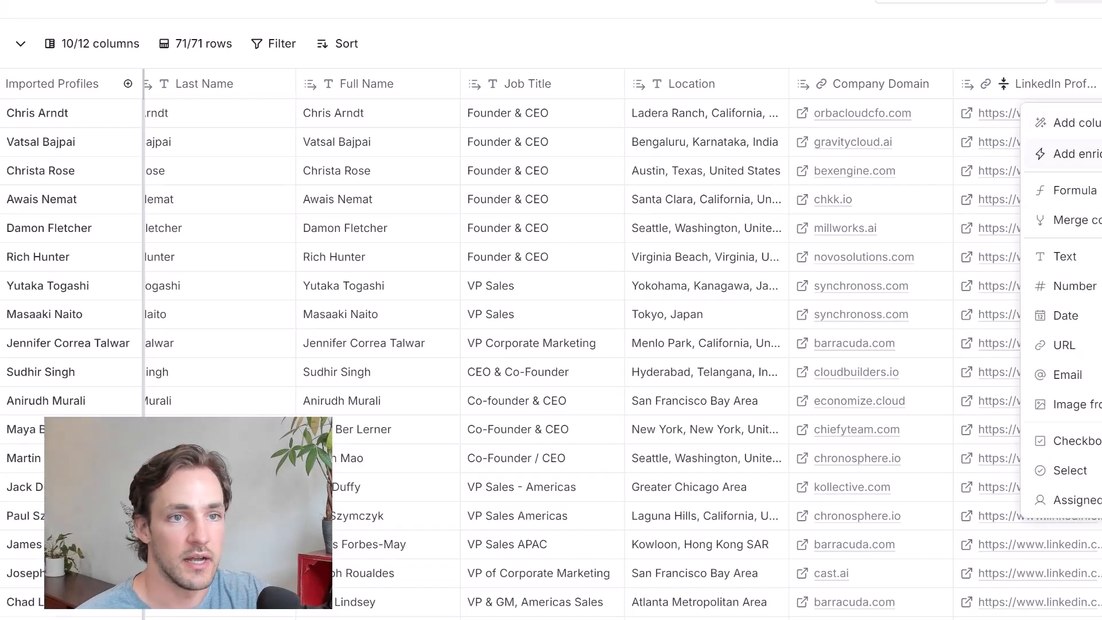
{"action": "left_click", "coordinate": [1069, 154]}
{"action": "left_click", "coordinate": [330, 97]}
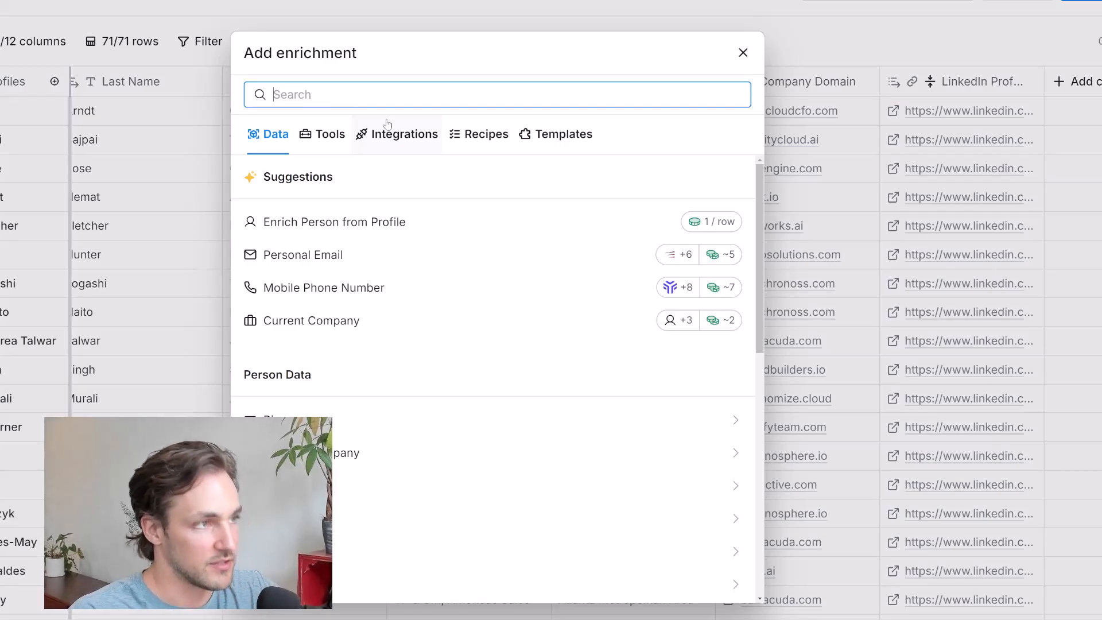
{"action": "type", "text": "work"}
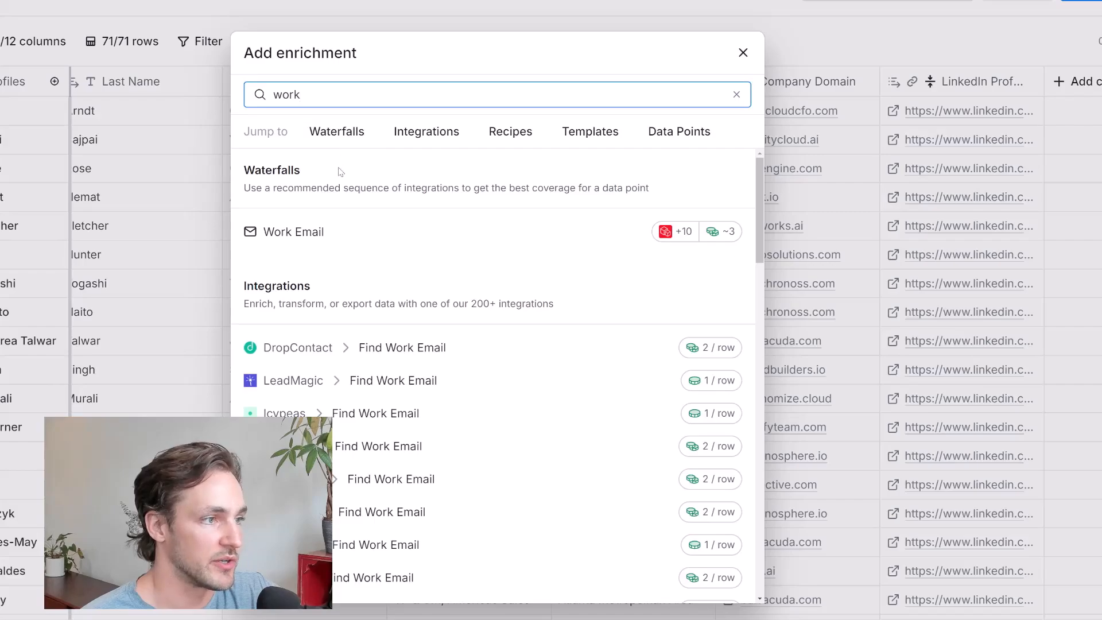
{"action": "left_click", "coordinate": [383, 231]}
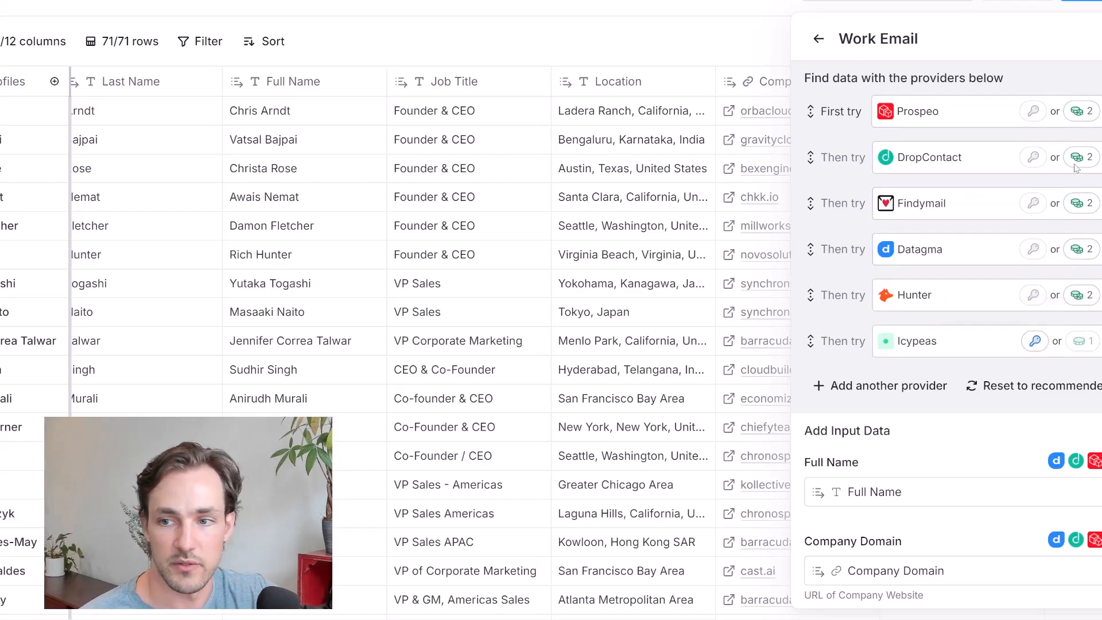
Move Icypeas to first place in the Work Email provider order and check the values used for the Full Name input
{"action": "left_click_drag", "start_coordinate": [845, 157], "coordinate": [844, 112]}
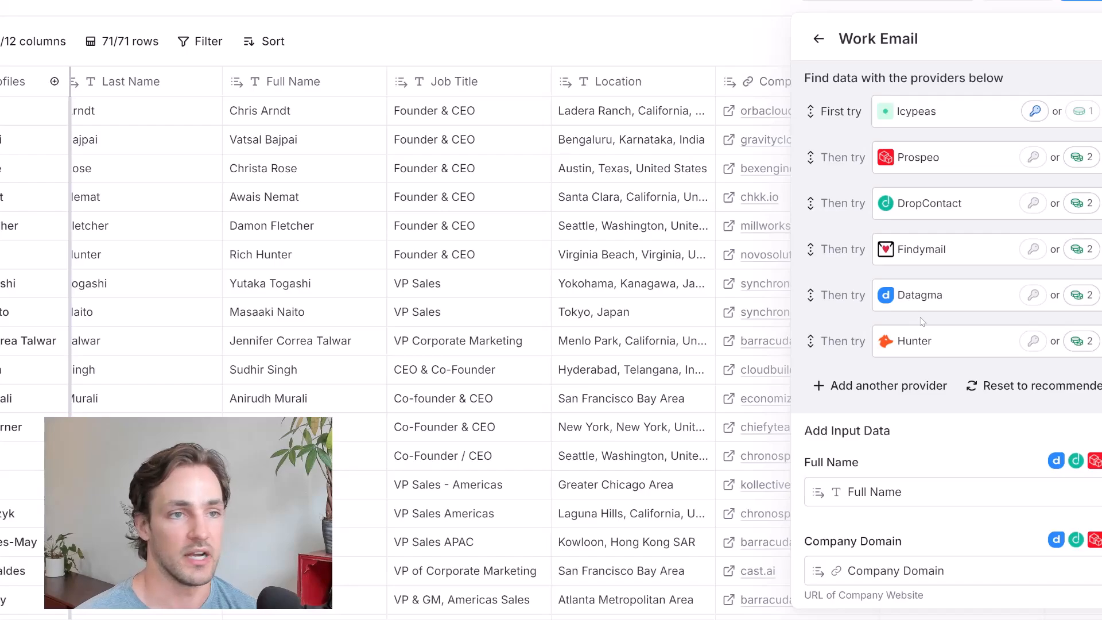
{"action": "scroll", "coordinate": [895, 313], "scroll_direction": "down", "scroll_amount": 3}
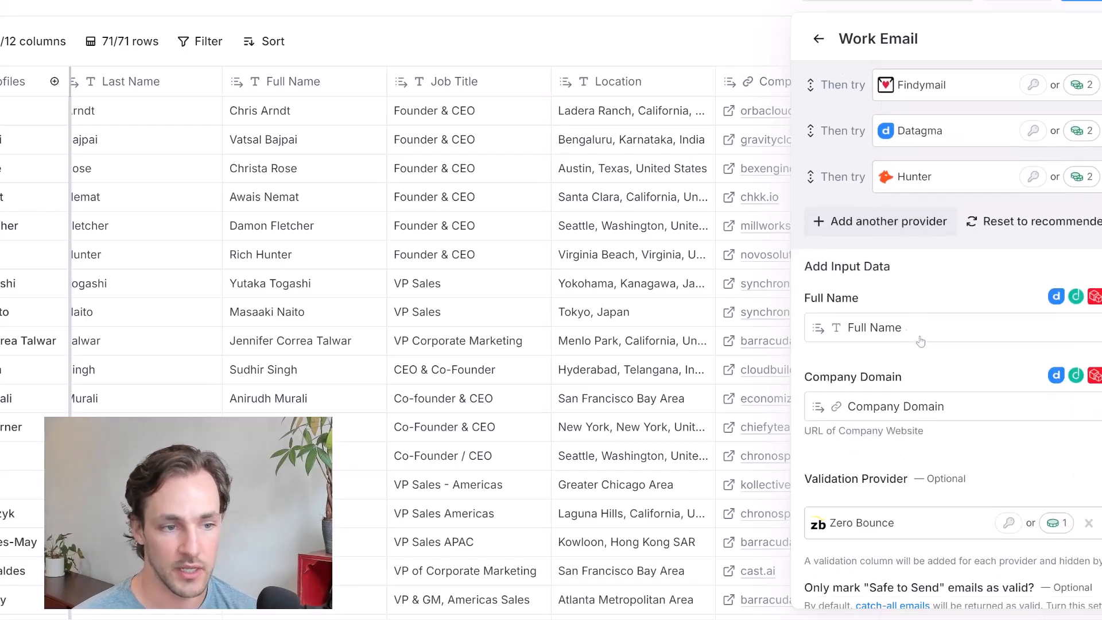
{"action": "mouse_move", "coordinate": [869, 330]}
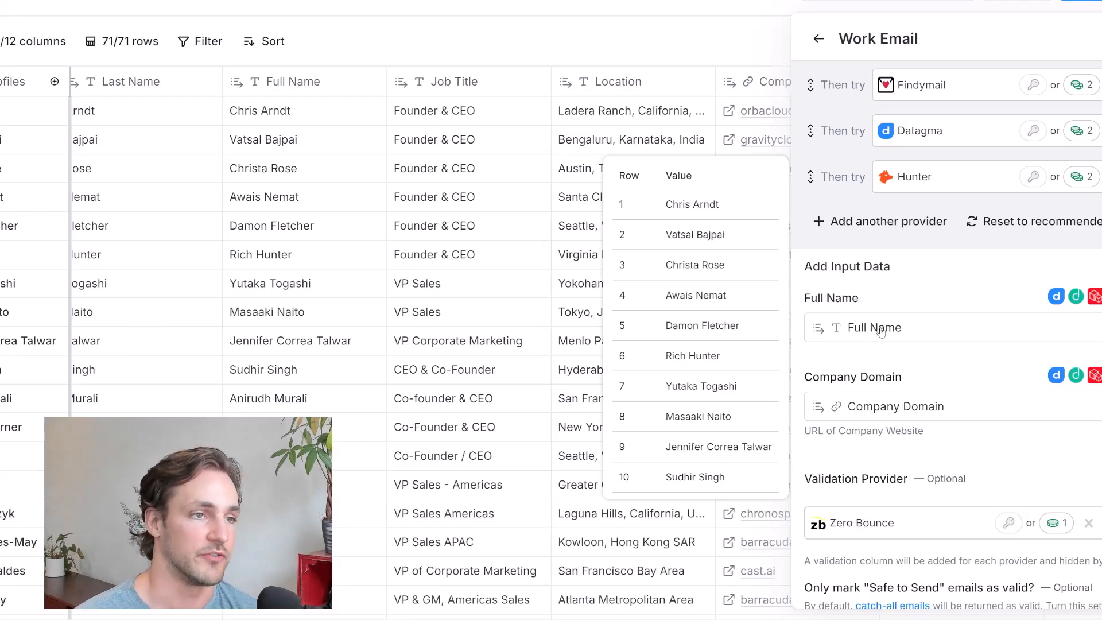
Open the AI formula generator for the Work Email enrichment's Only run if condition
{"action": "scroll", "coordinate": [900, 360], "scroll_direction": "down", "scroll_amount": 3}
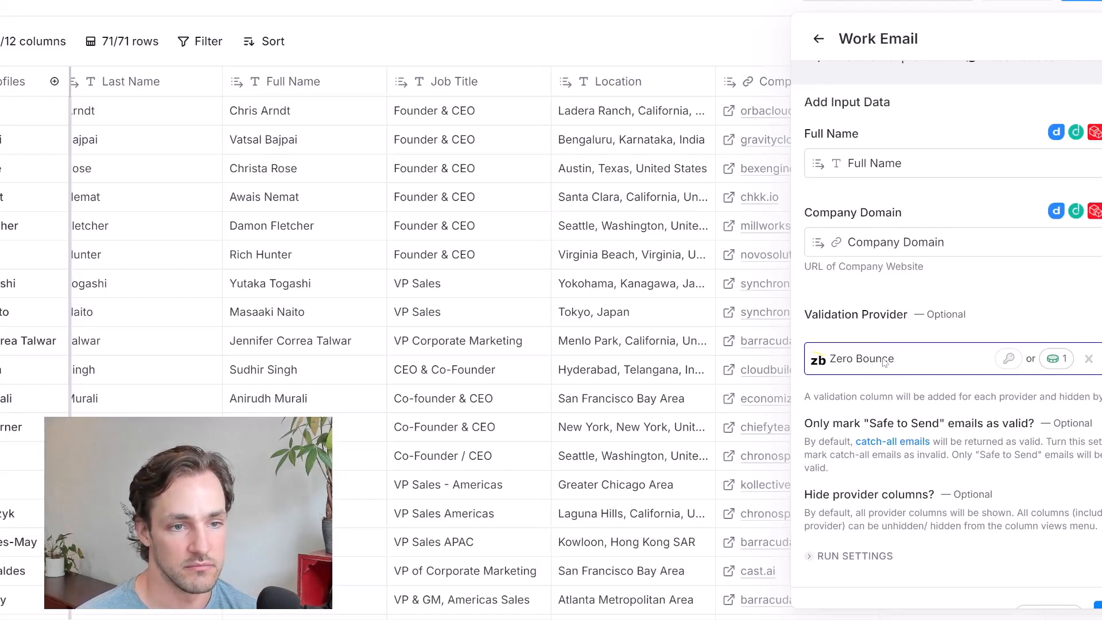
{"action": "scroll", "coordinate": [875, 402], "scroll_direction": "down", "scroll_amount": 1}
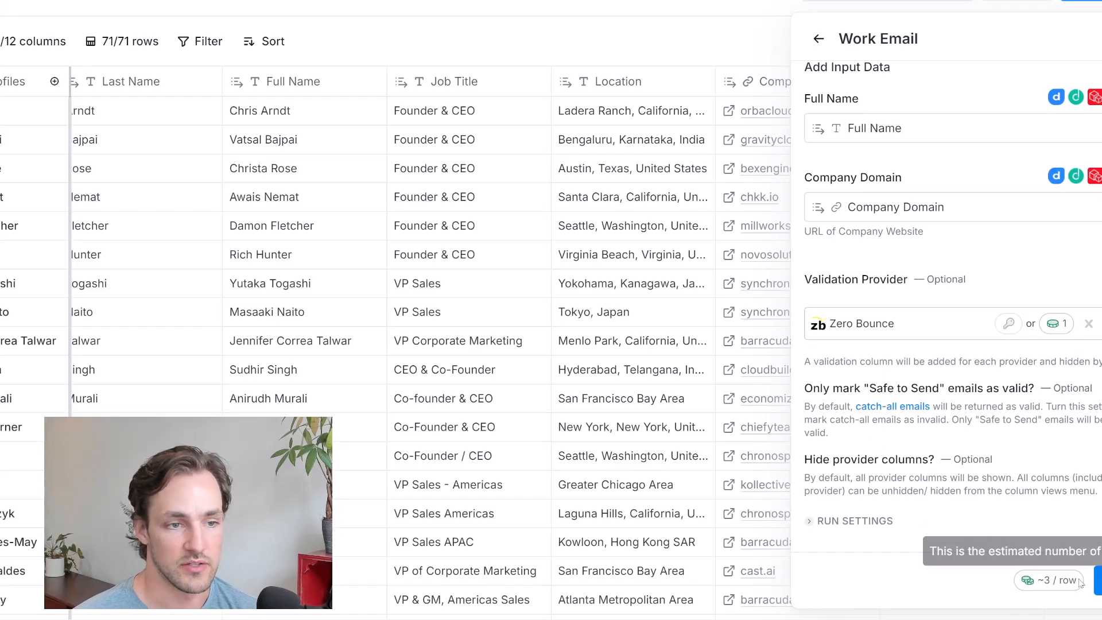
{"action": "left_click", "coordinate": [880, 531]}
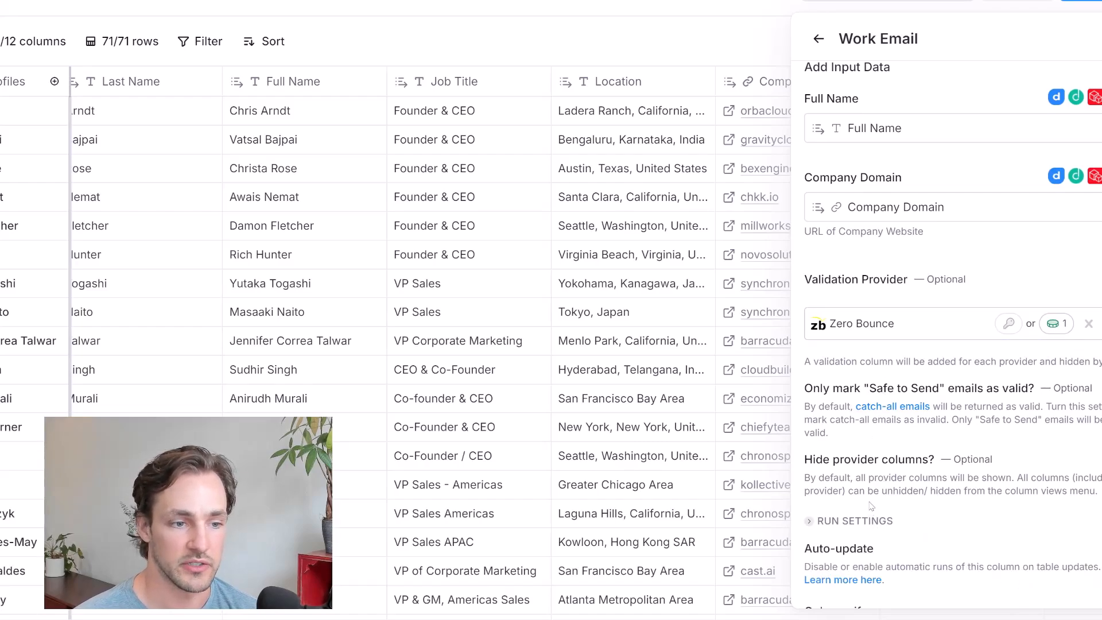
{"action": "scroll", "coordinate": [867, 482], "scroll_direction": "down", "scroll_amount": 3}
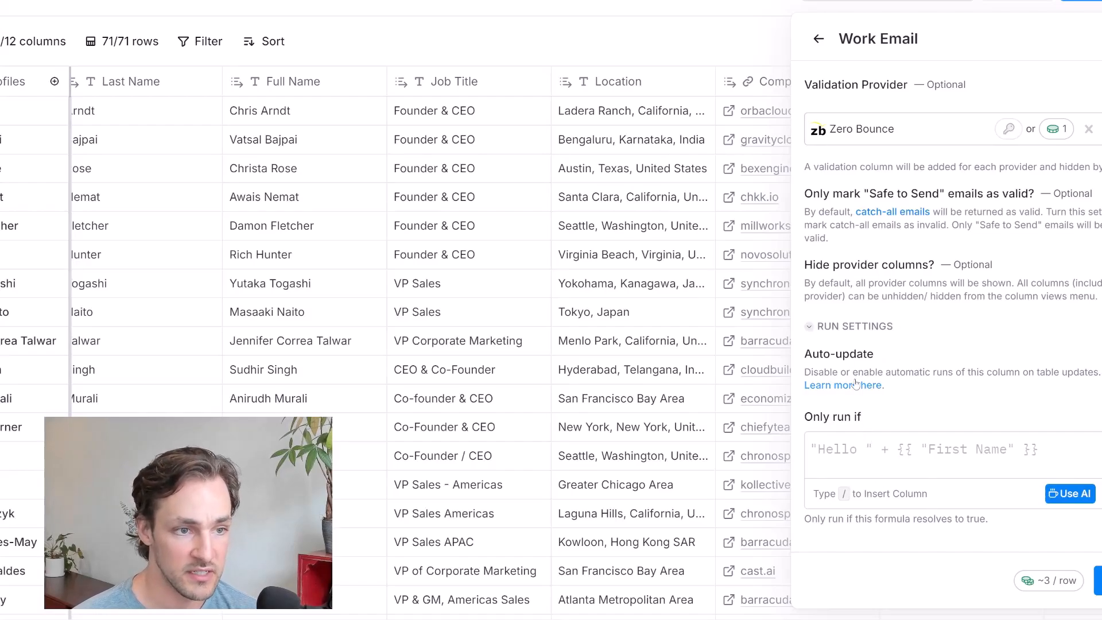
{"action": "left_click", "coordinate": [866, 460]}
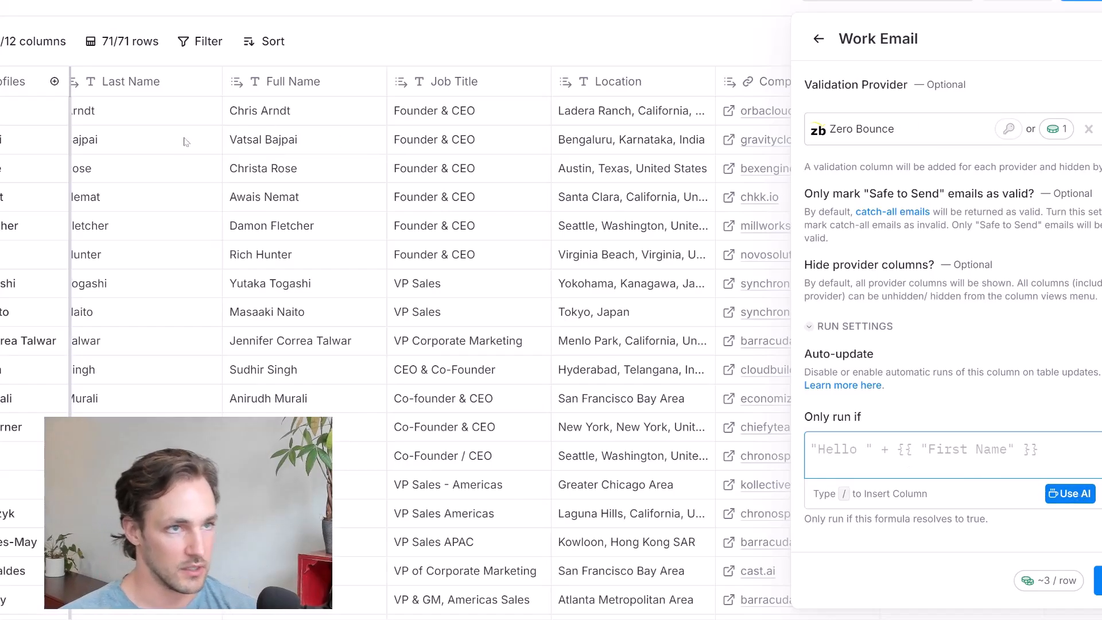
{"action": "left_click", "coordinate": [1071, 494]}
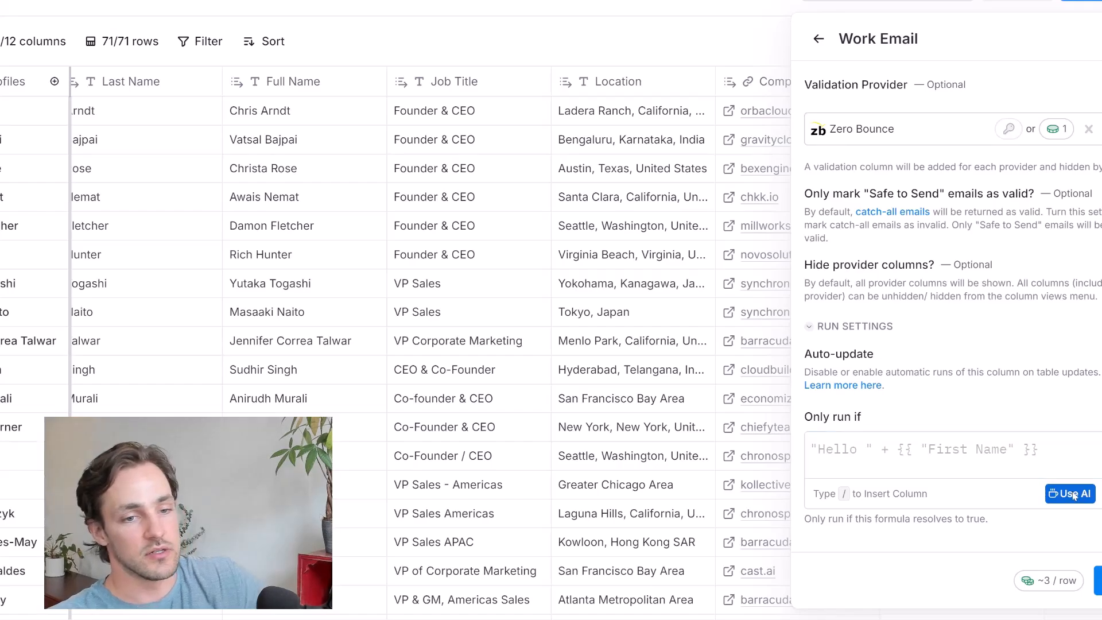
Describe the condition as "only run column if Lead Score is greater than or equal to 5" and generate the formula
{"action": "left_click", "coordinate": [370, 245]}
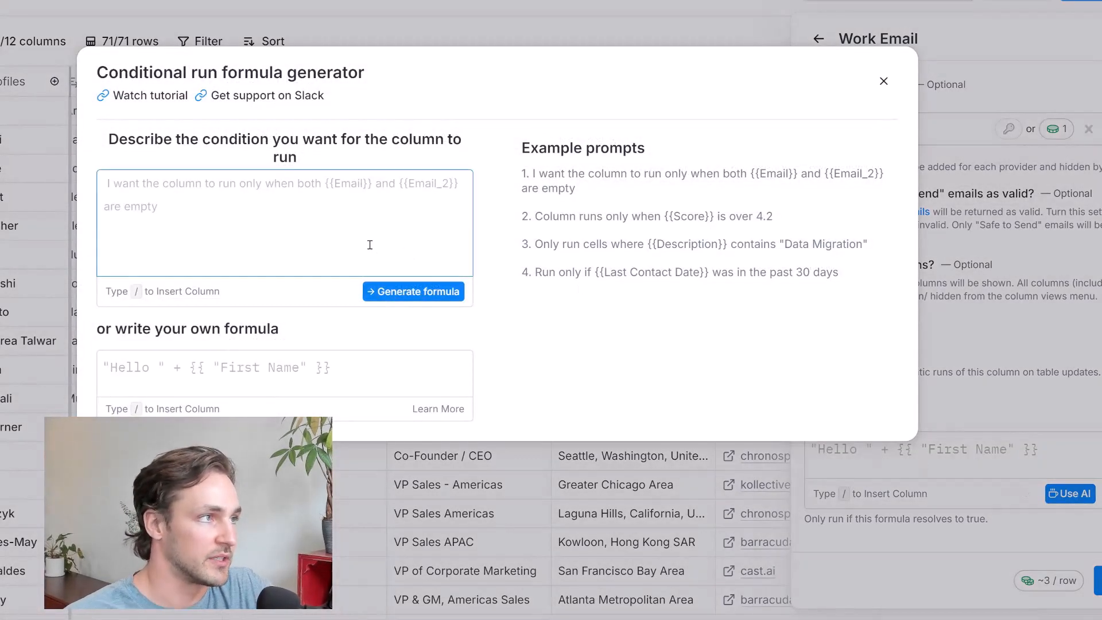
{"action": "type", "text": "only run column when"}
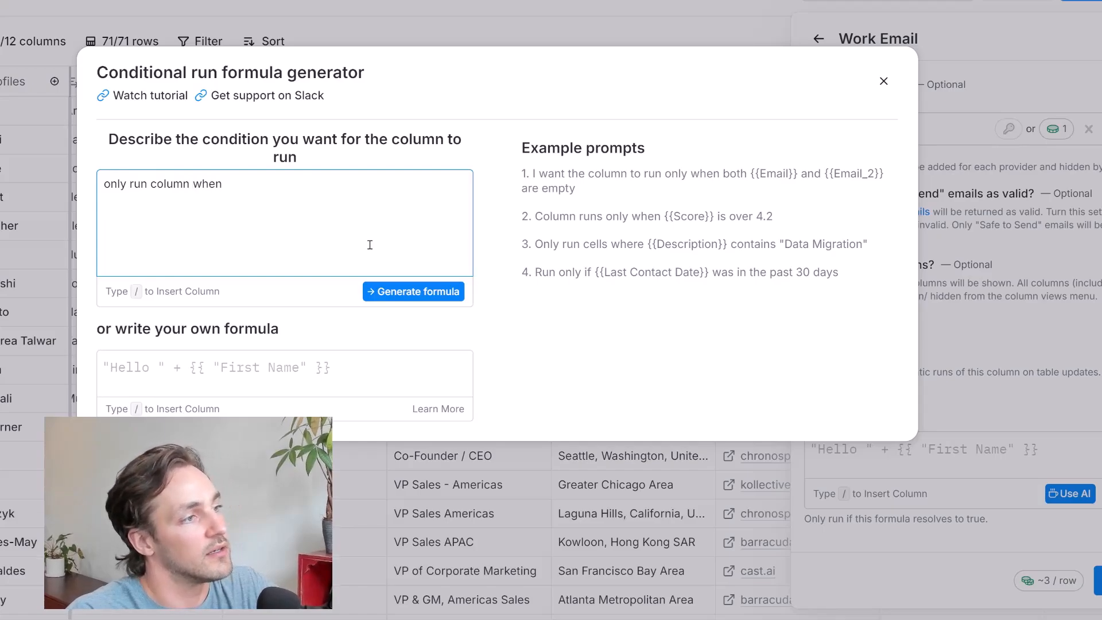
{"action": "key", "text": "BackSpace"}
{"action": "key", "text": "BackSpace"}
{"action": "key", "text": "BackSpace"}
{"action": "key", "text": "BackSpace"}
{"action": "type", "text": "if /"}
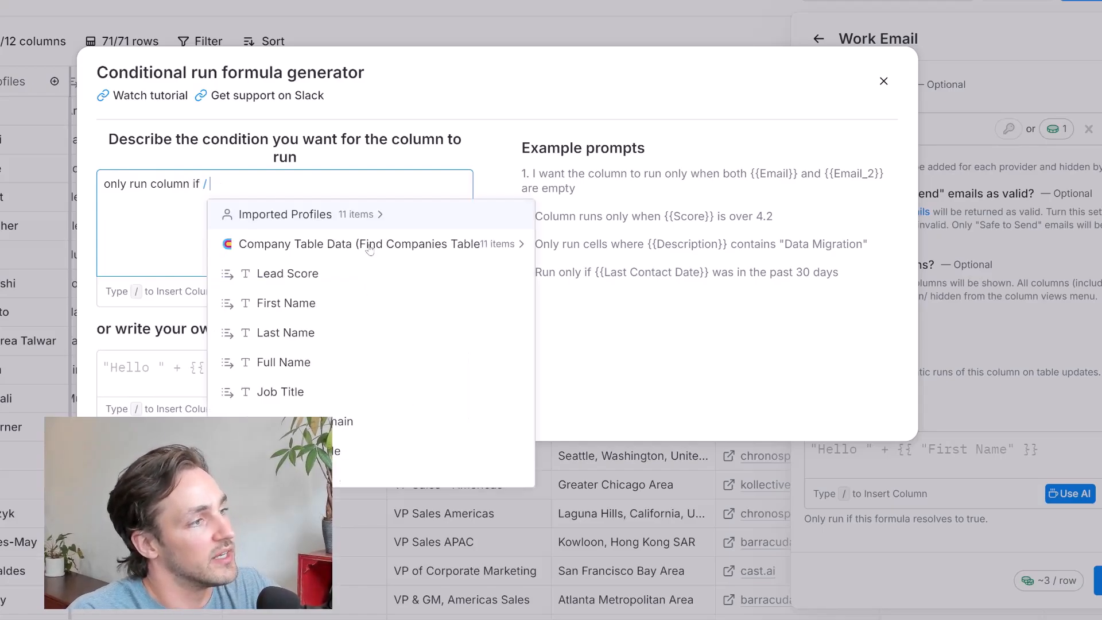
{"action": "type", "text": "lea"}
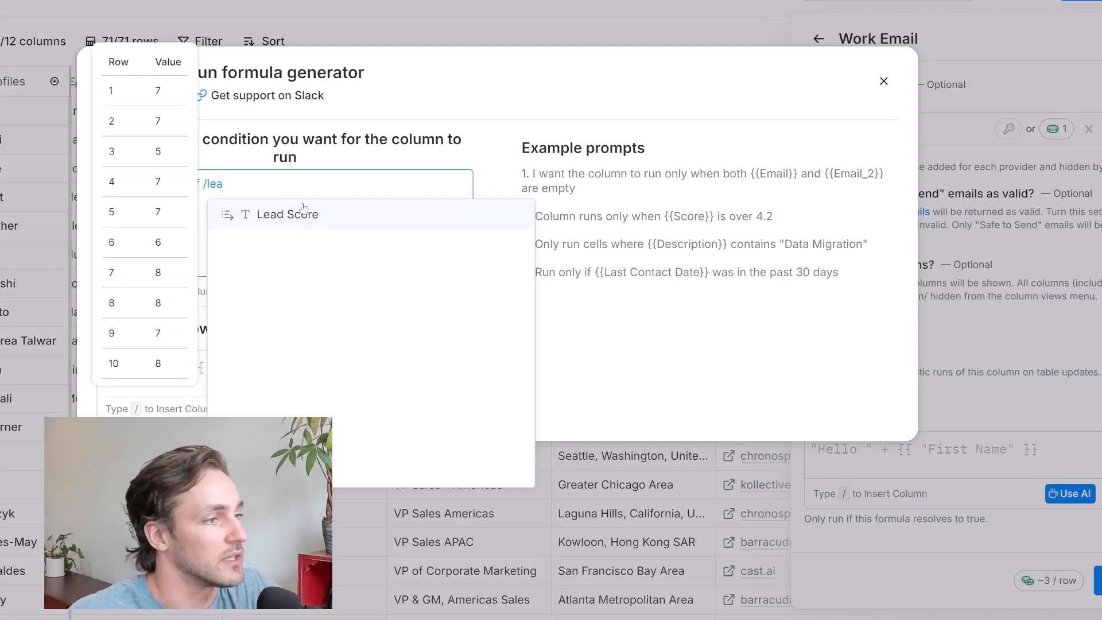
{"action": "left_click", "coordinate": [287, 215]}
{"action": "type", "text": "is great"}
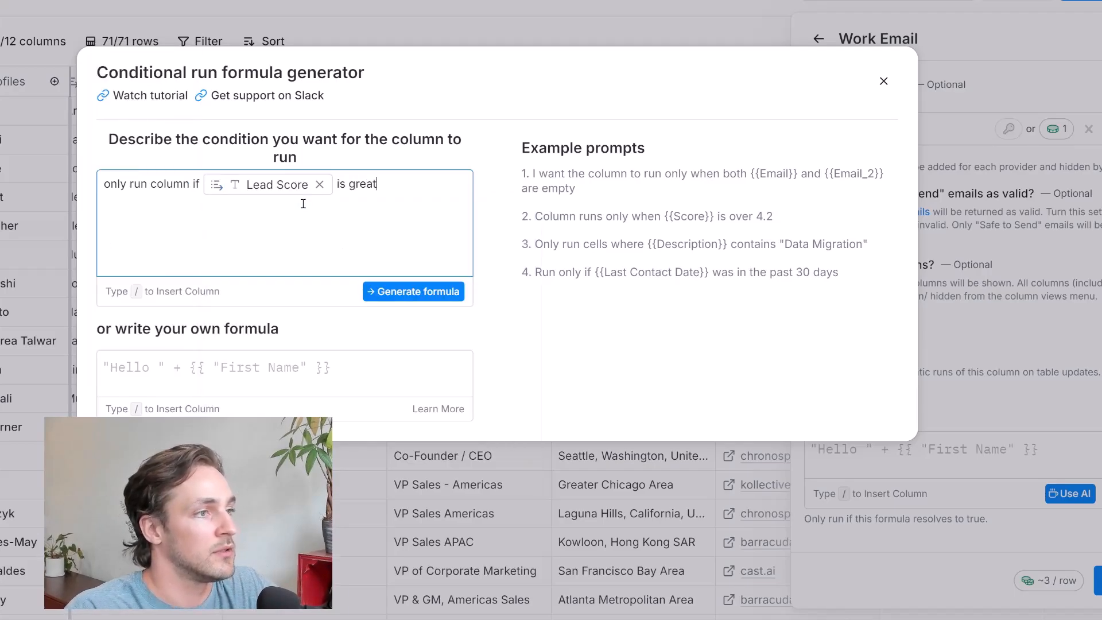
{"action": "type", "text": "er than or equal to 5"}
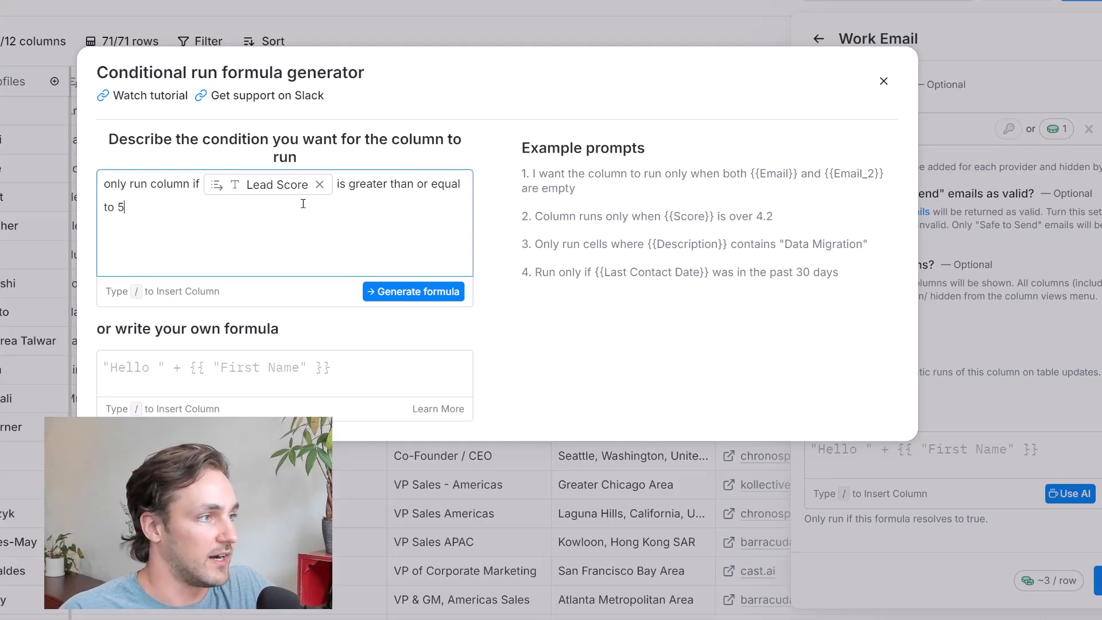
{"action": "left_click", "coordinate": [448, 299]}
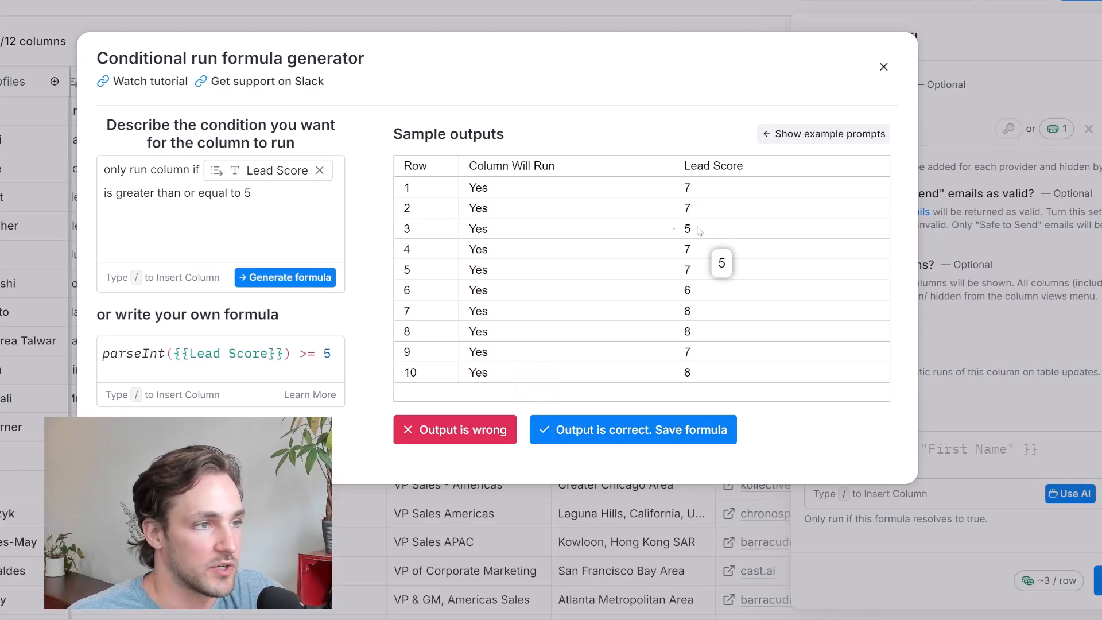
Change the condition's Lead Score threshold to 6 and regenerate the formula to compare the sample outputs
{"action": "left_click", "coordinate": [254, 195]}
{"action": "key", "text": "shift+Left"}
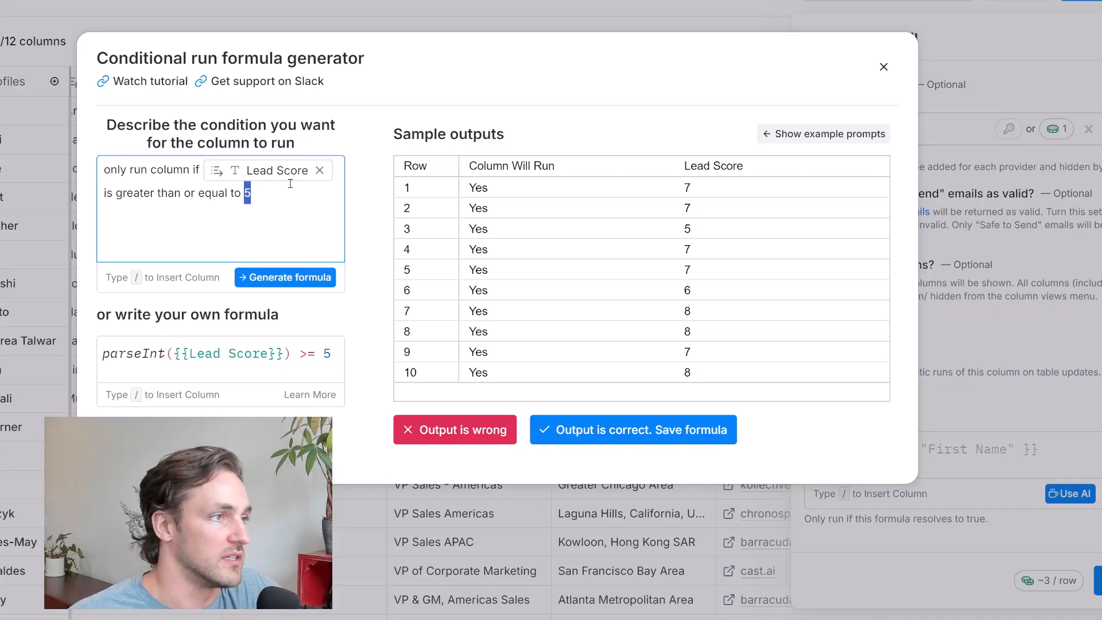
{"action": "type", "text": "6"}
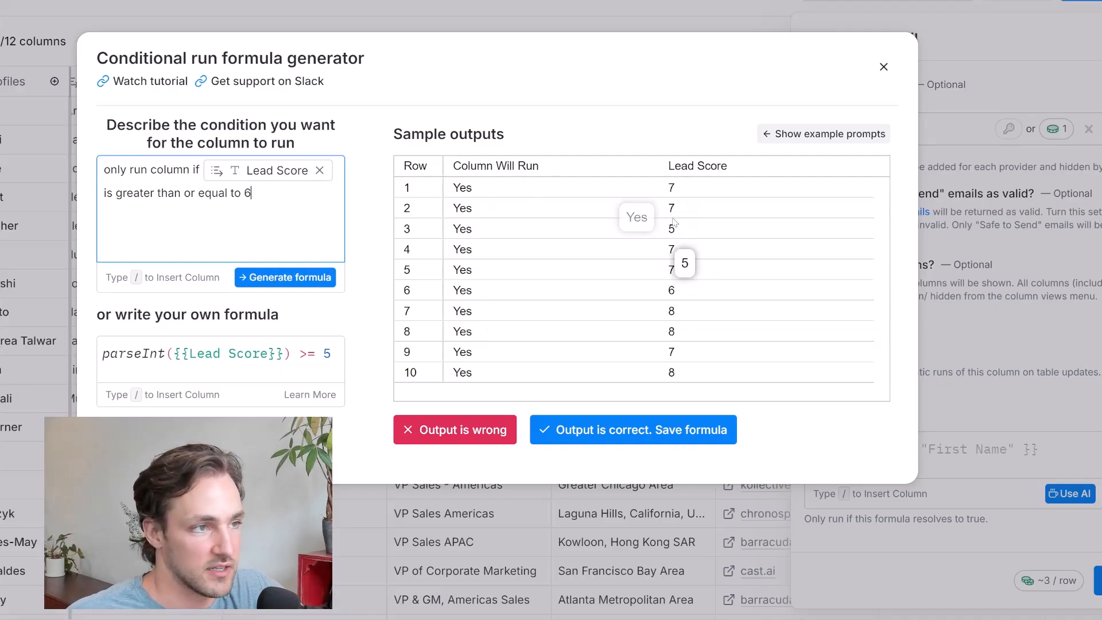
{"action": "left_click", "coordinate": [320, 284]}
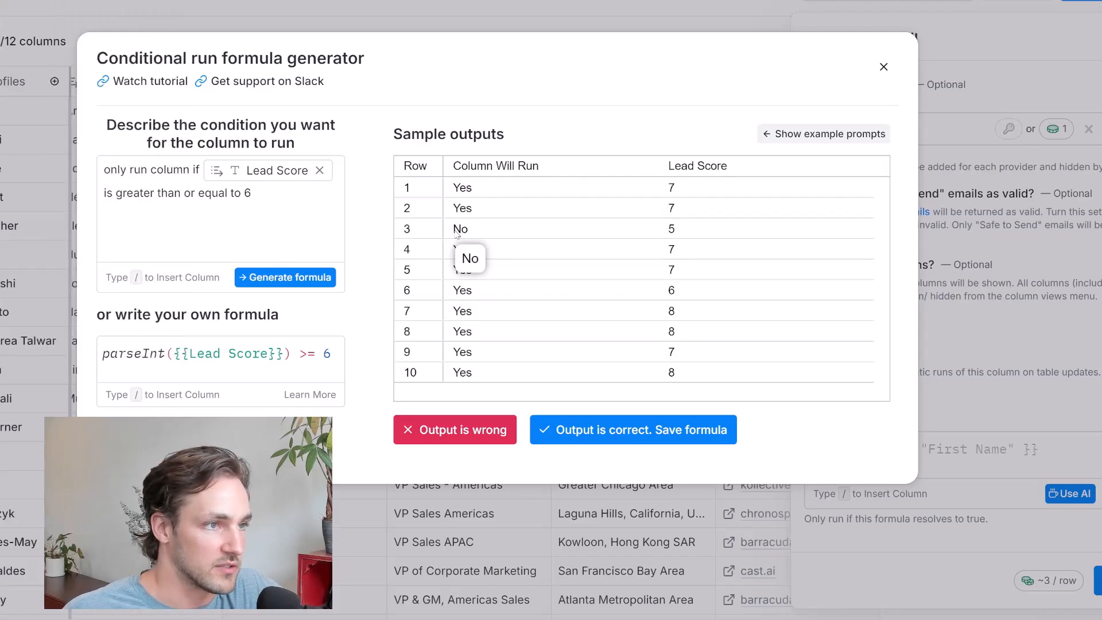
Set the Lead Score threshold in the condition back to 5 and generate the formula again
{"action": "left_click", "coordinate": [262, 189]}
{"action": "double_click", "coordinate": [262, 189]}
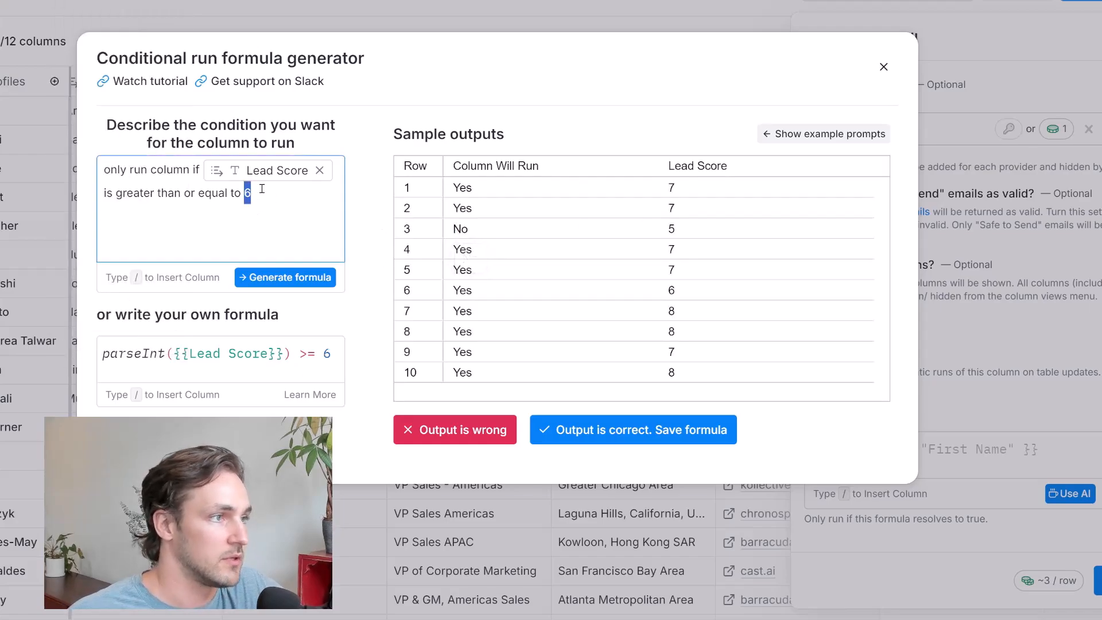
{"action": "type", "text": "5"}
{"action": "left_click", "coordinate": [315, 281]}
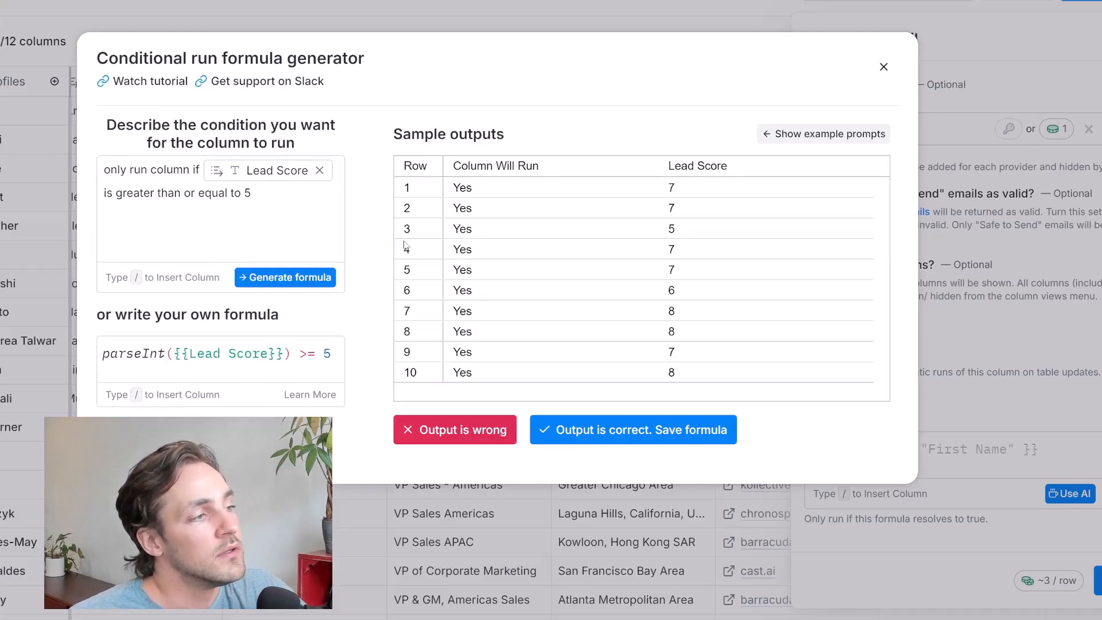
Save the generated formula as the run condition, and save and run the Work Email enrichment for 10 rows
{"action": "left_click", "coordinate": [619, 434]}
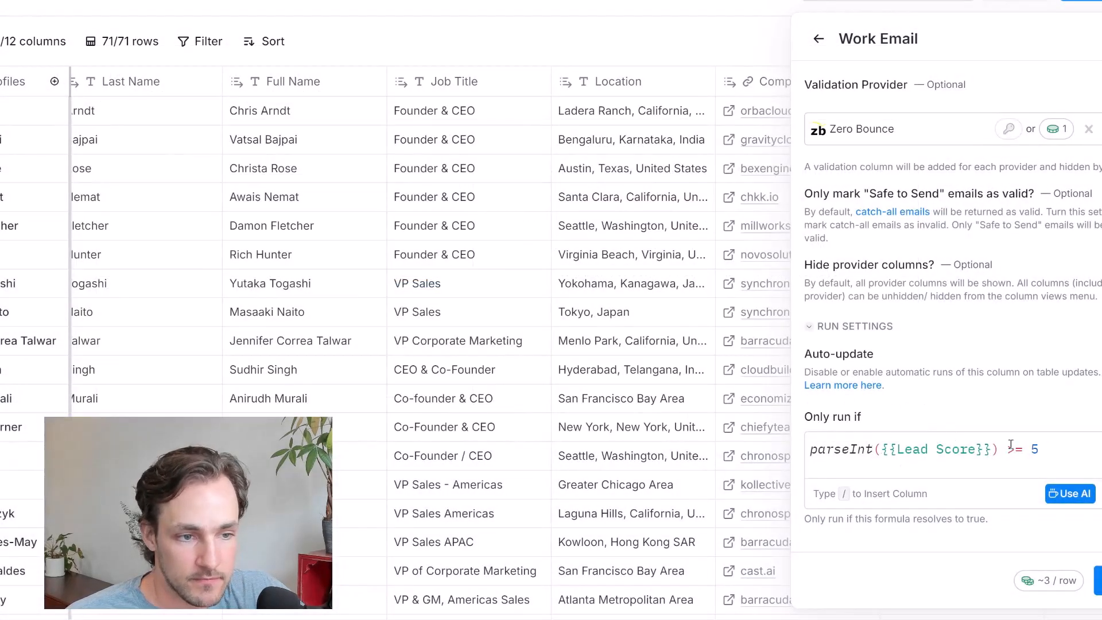
{"action": "left_click", "coordinate": [1098, 580]}
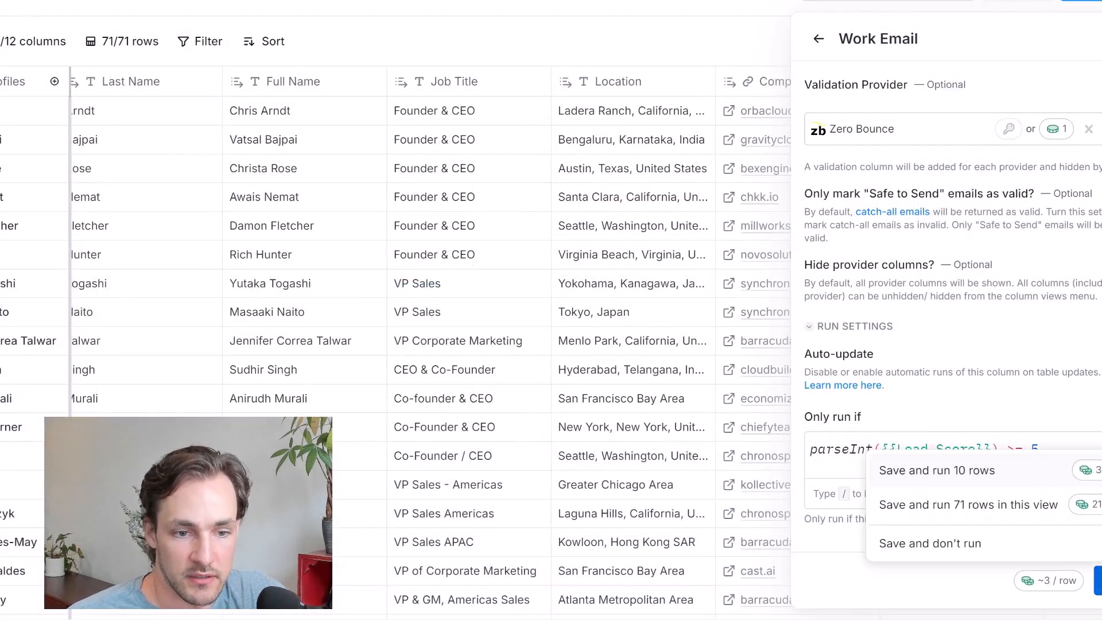
{"action": "left_click", "coordinate": [1016, 470]}
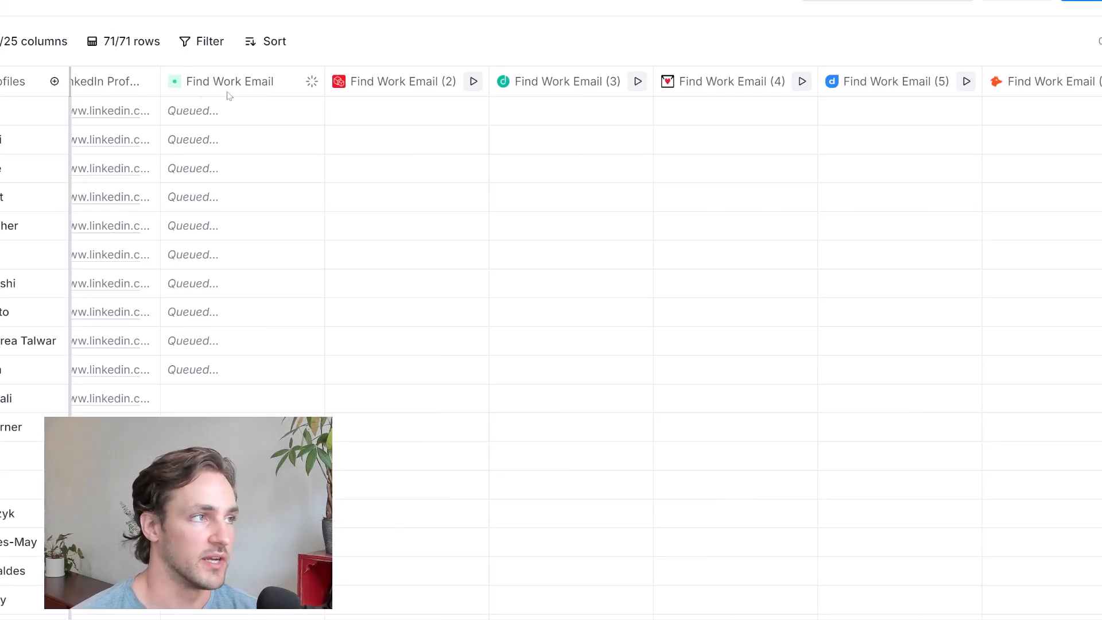
Review the work email results from each provider column for the rows that were run
{"action": "left_click", "coordinate": [229, 143]}
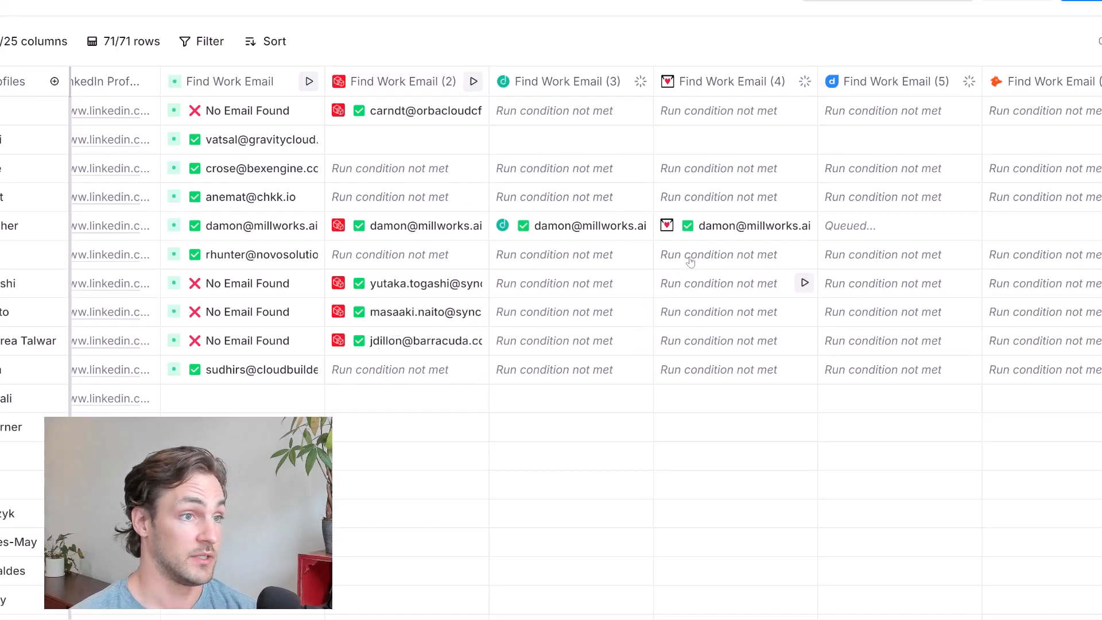
{"action": "scroll", "coordinate": [676, 312], "scroll_direction": "down", "scroll_amount": 5}
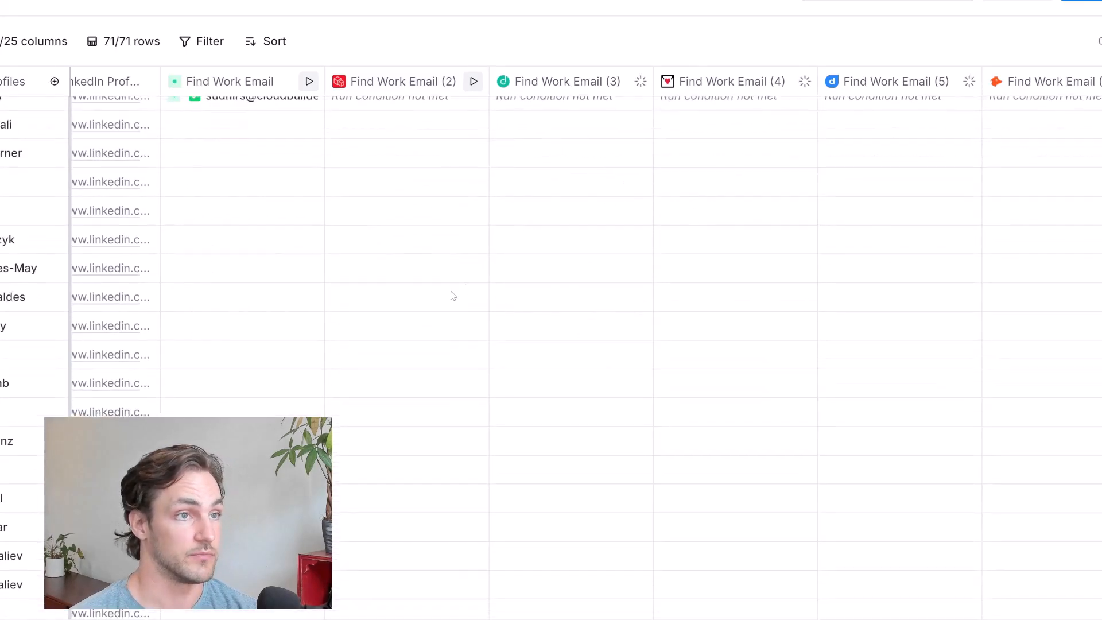
{"action": "scroll", "coordinate": [454, 294], "scroll_direction": "up", "scroll_amount": 5}
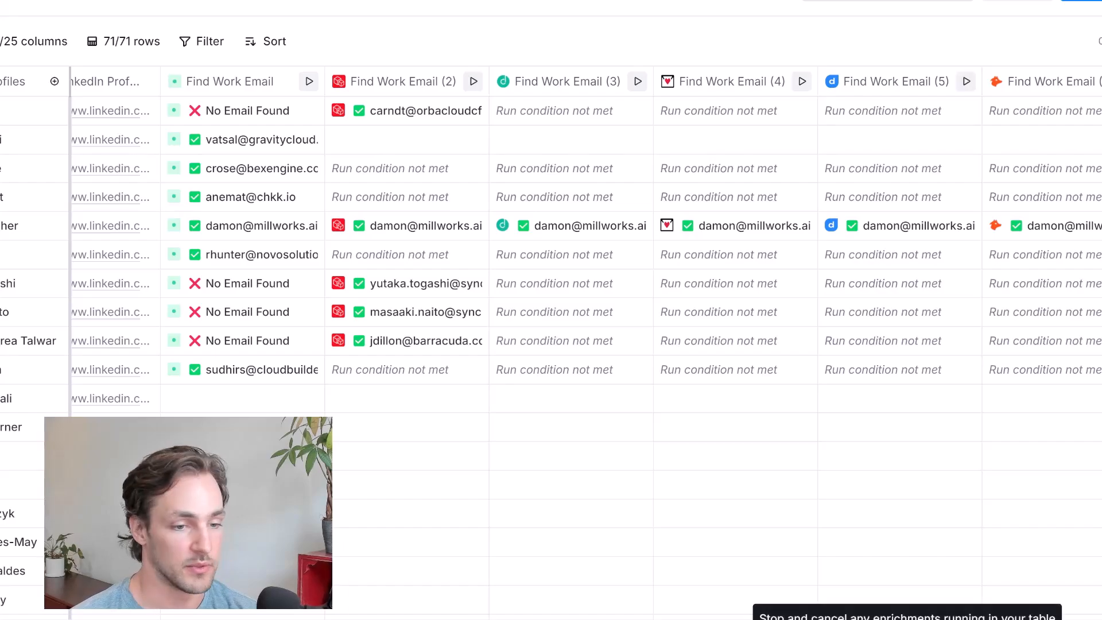
{"action": "left_click", "coordinate": [907, 619]}
{"action": "left_click", "coordinate": [630, 243]}
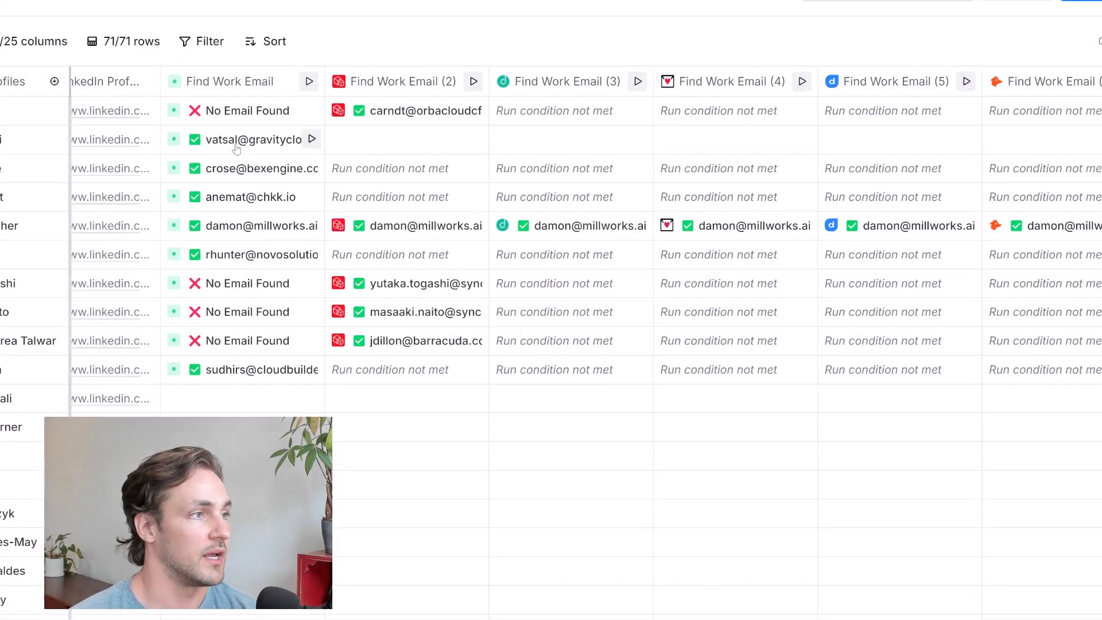